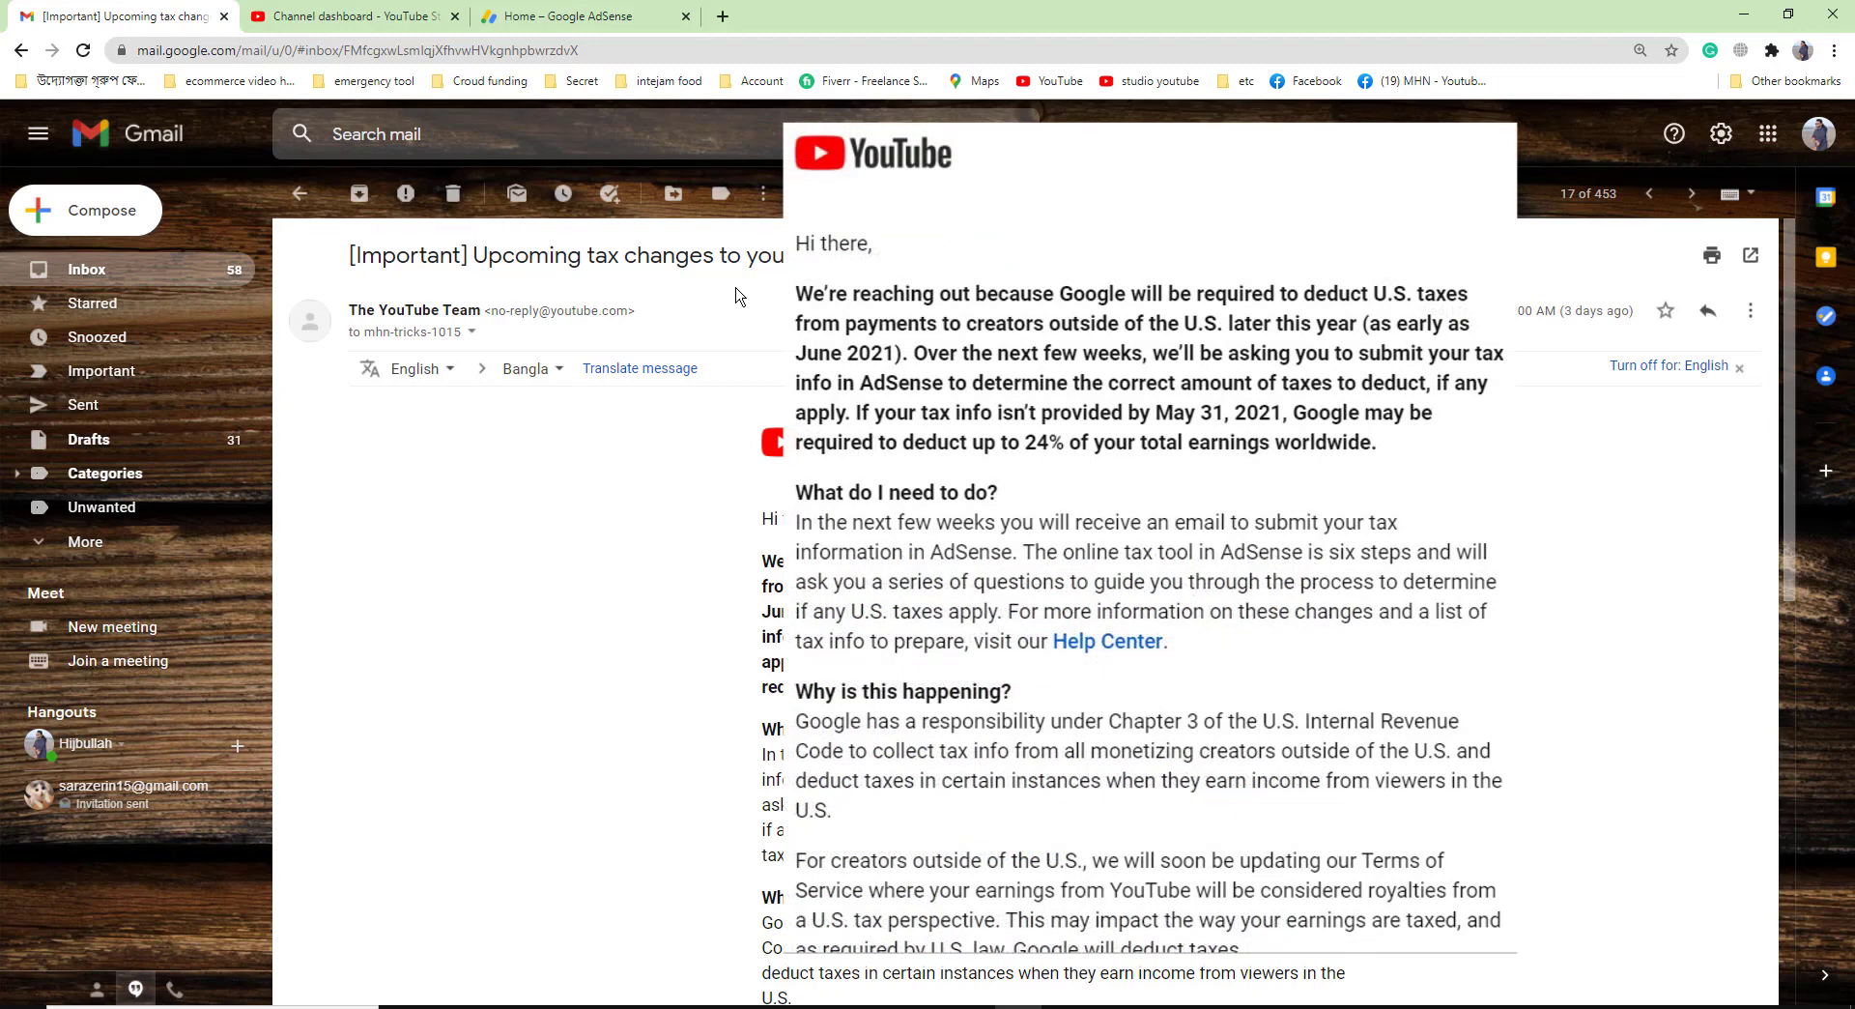
Review the U.S. tax notices in the YouTube email, YouTube Studio and AdSense, highlighting the email's 24% worldwide earnings deduction
{"action": "scroll", "coordinate": [737, 295], "scroll_direction": "down", "scroll_amount": 3}
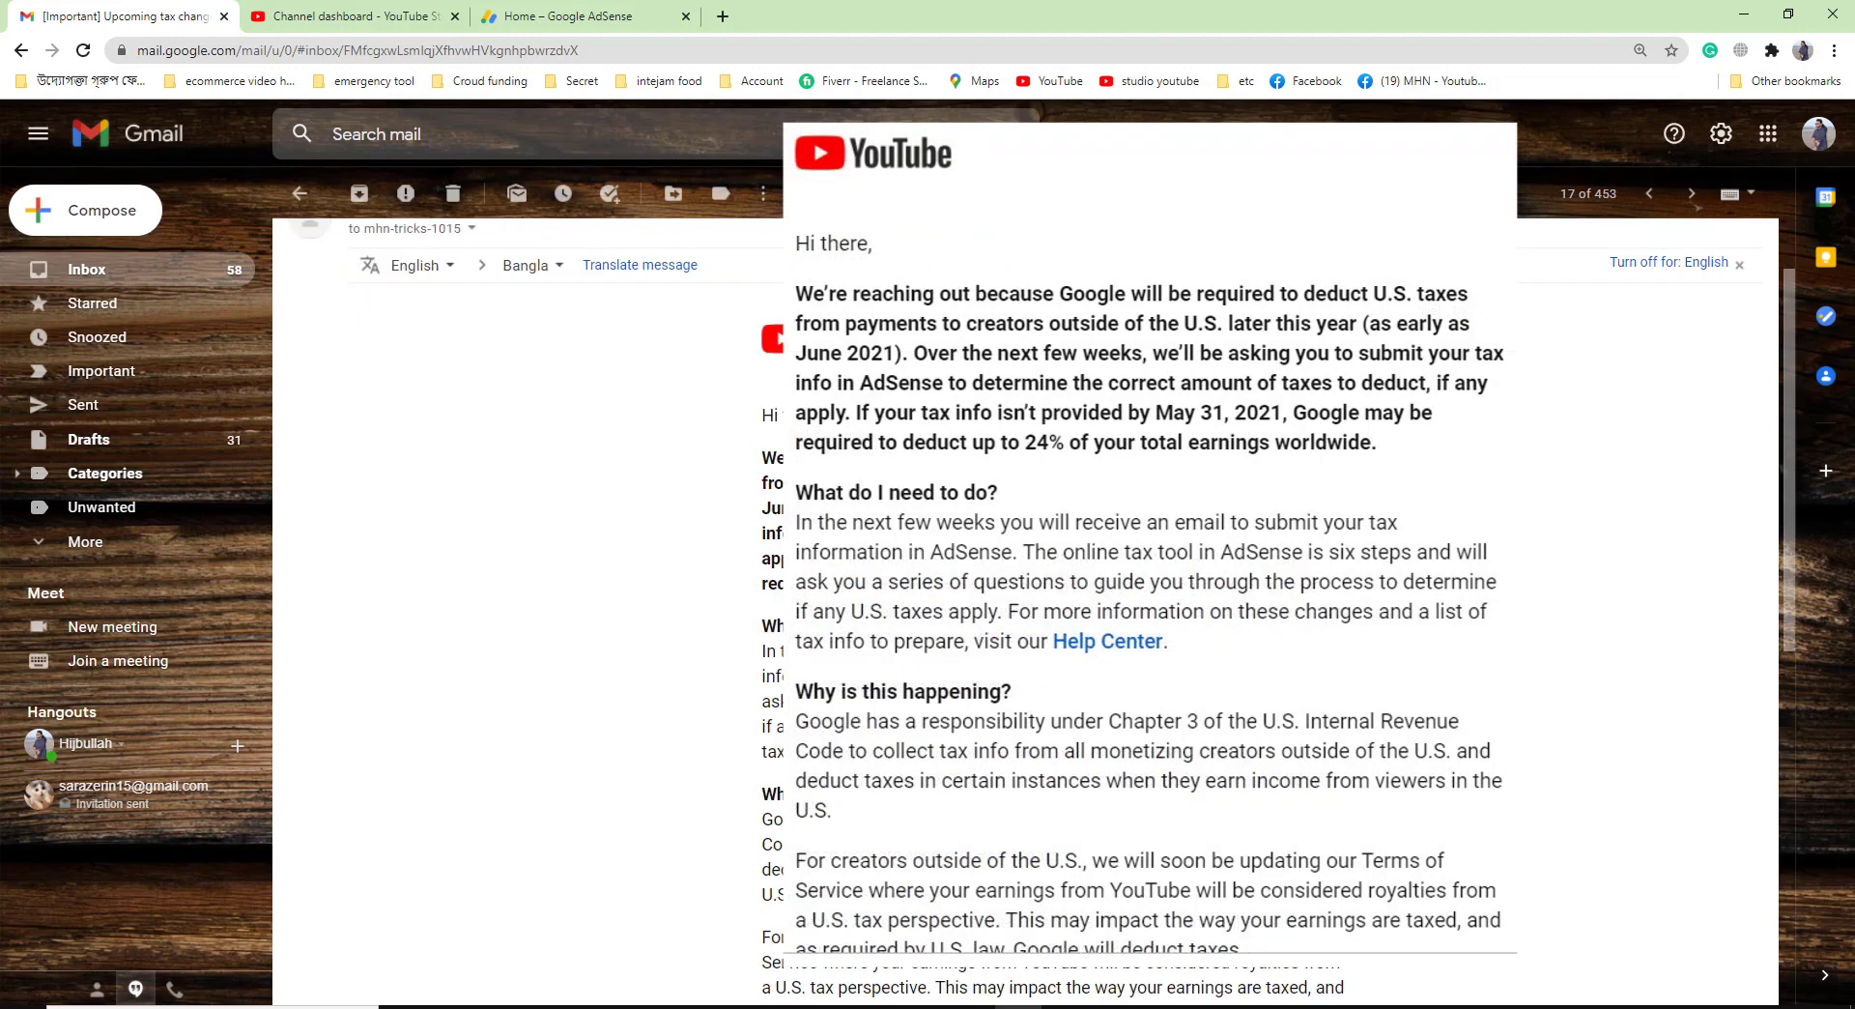
{"action": "scroll", "coordinate": [715, 319], "scroll_direction": "up", "scroll_amount": 3}
{"action": "left_click", "coordinate": [324, 13]}
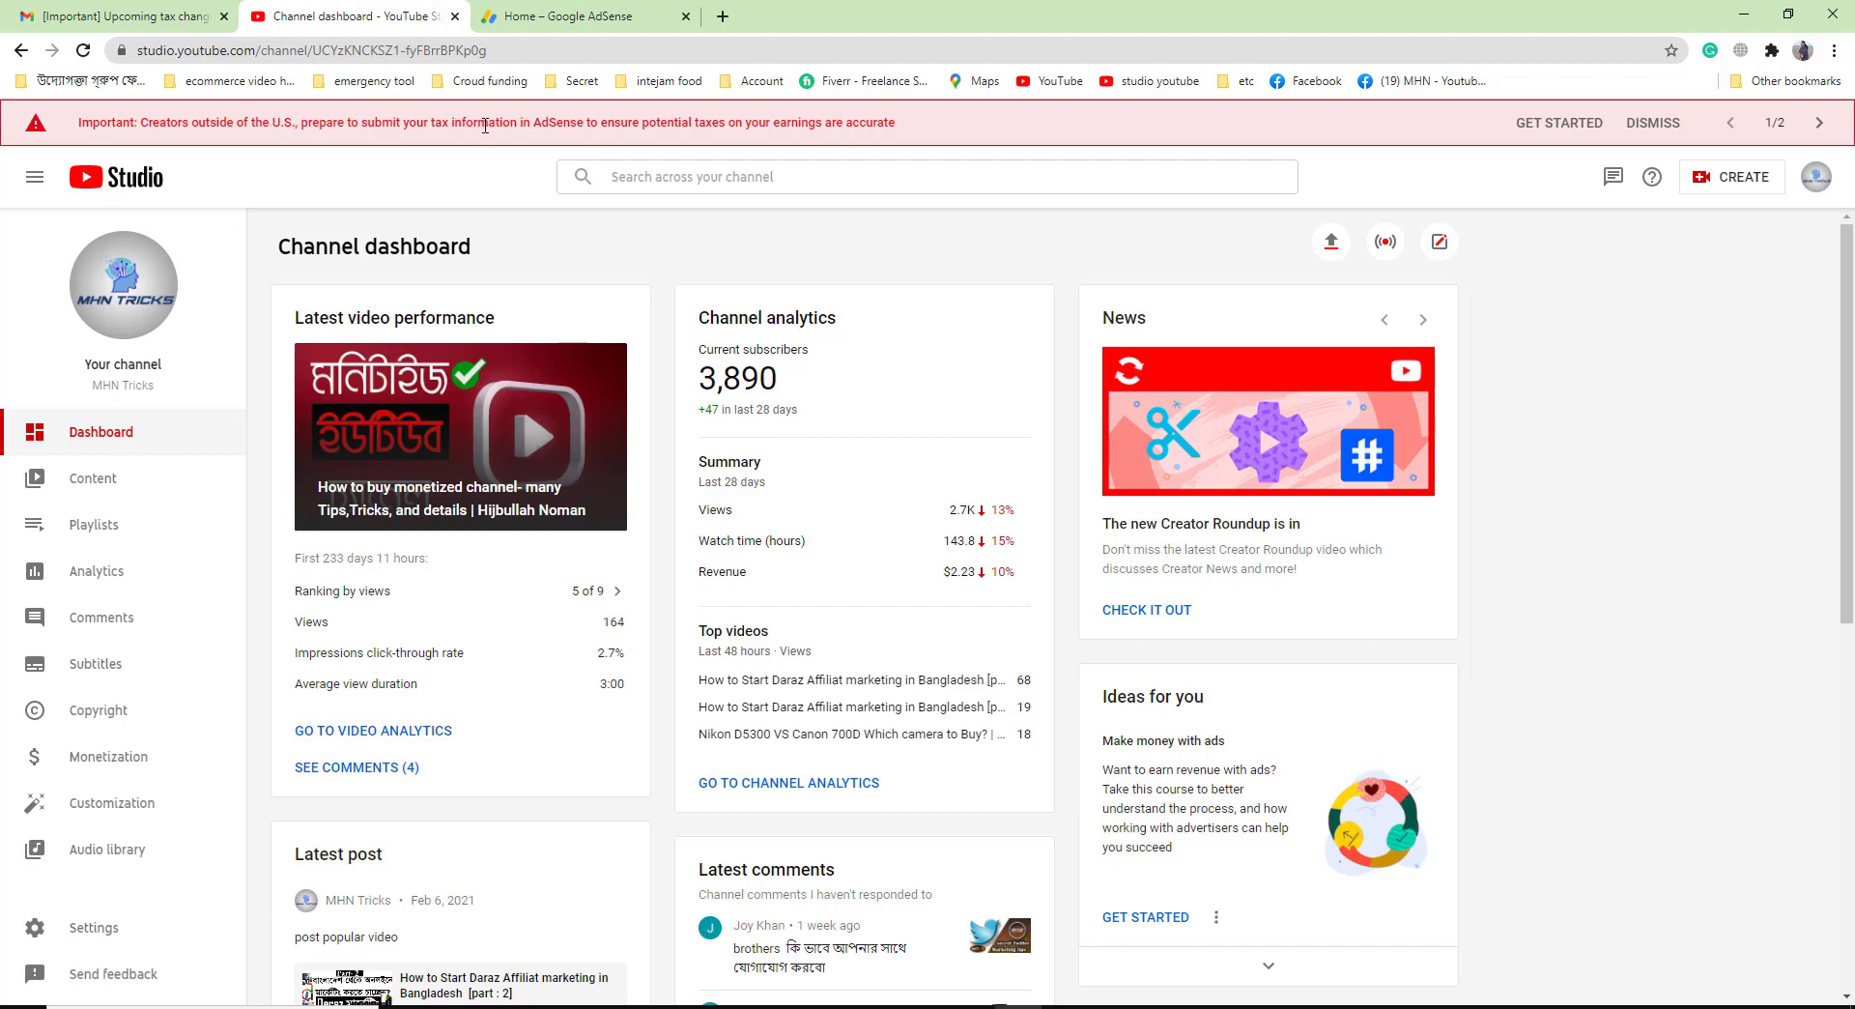
{"action": "left_click", "coordinate": [541, 15]}
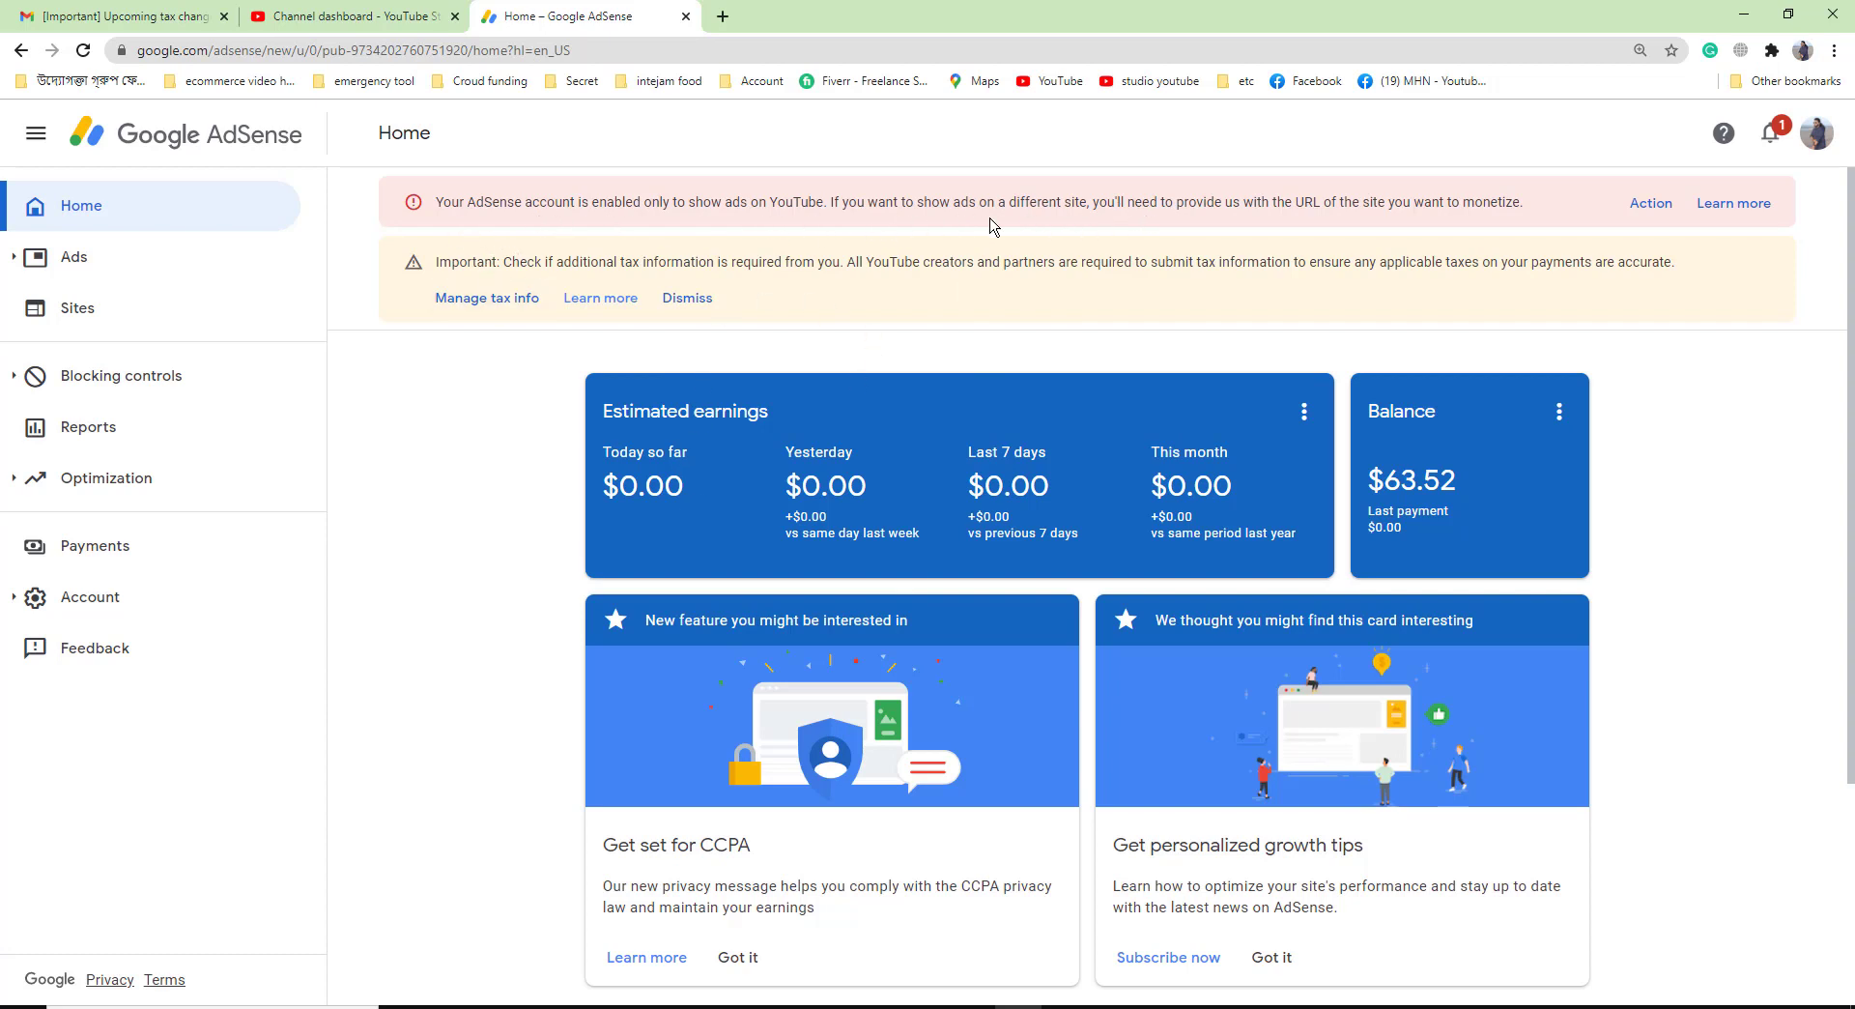
{"action": "left_click", "coordinate": [123, 8]}
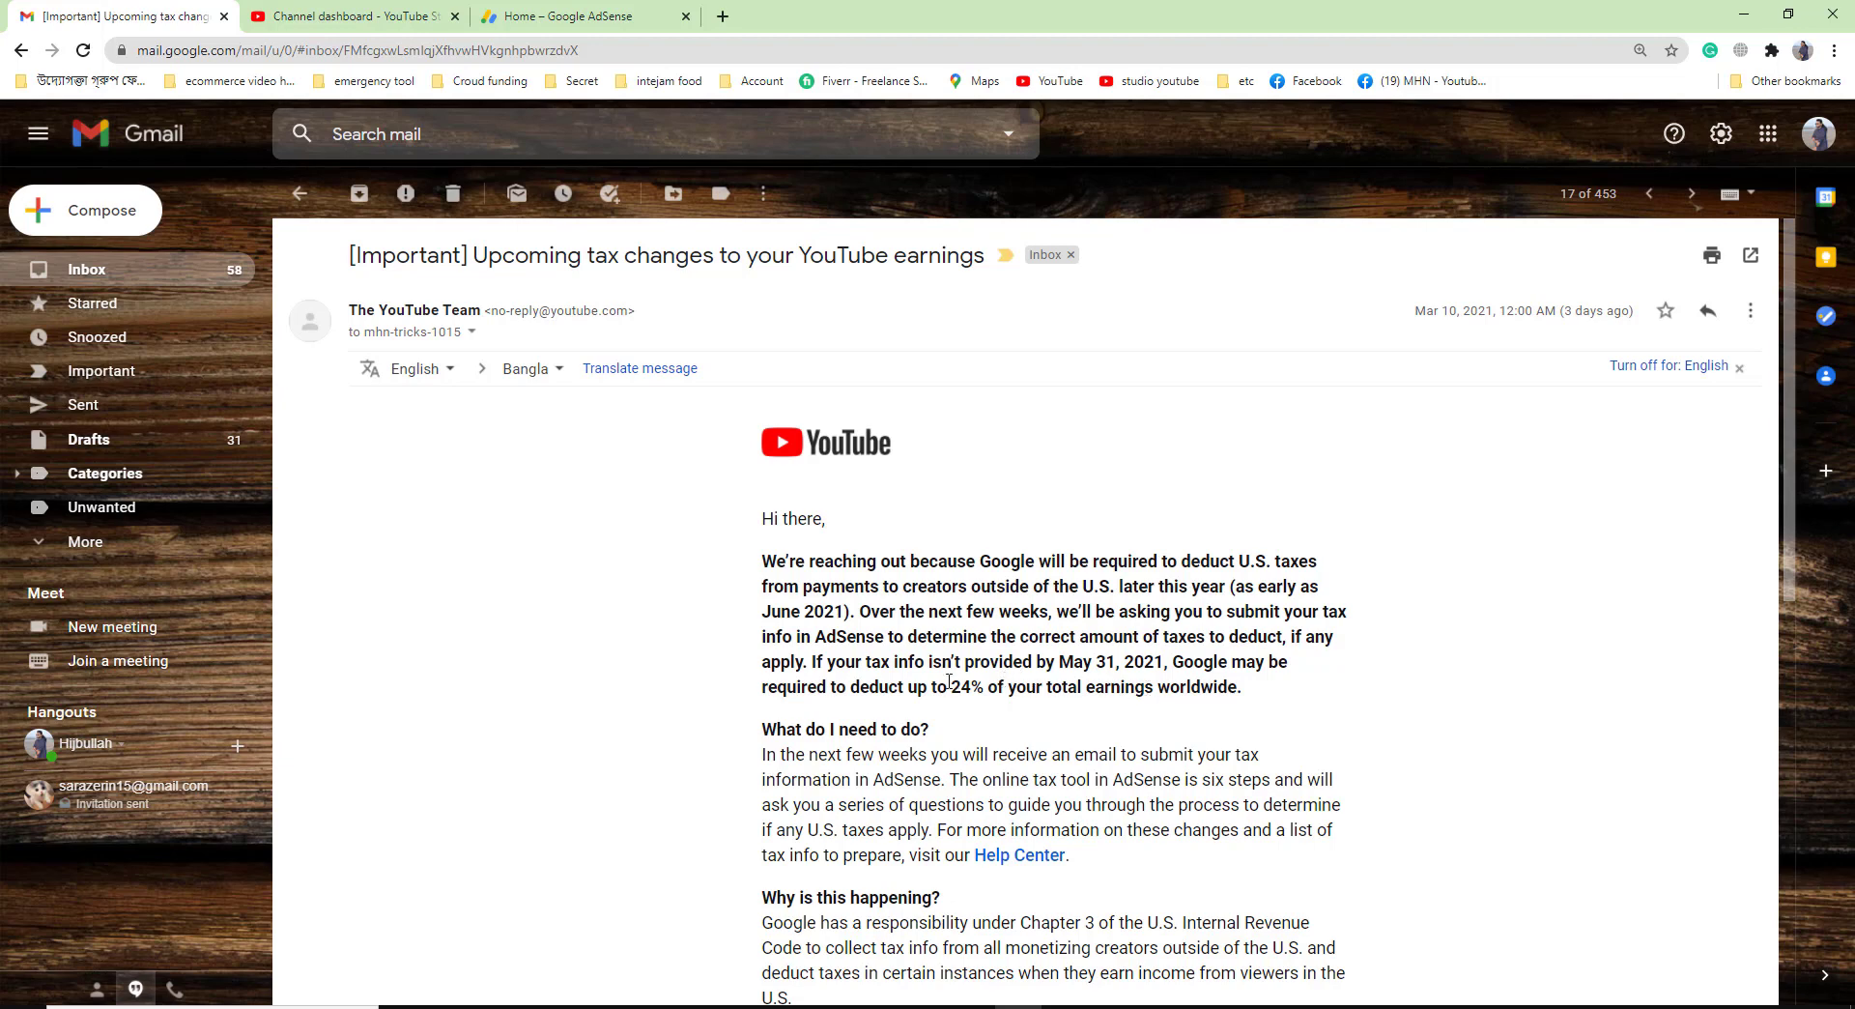
{"action": "left_click_drag", "start_coordinate": [848, 692], "coordinate": [1216, 722]}
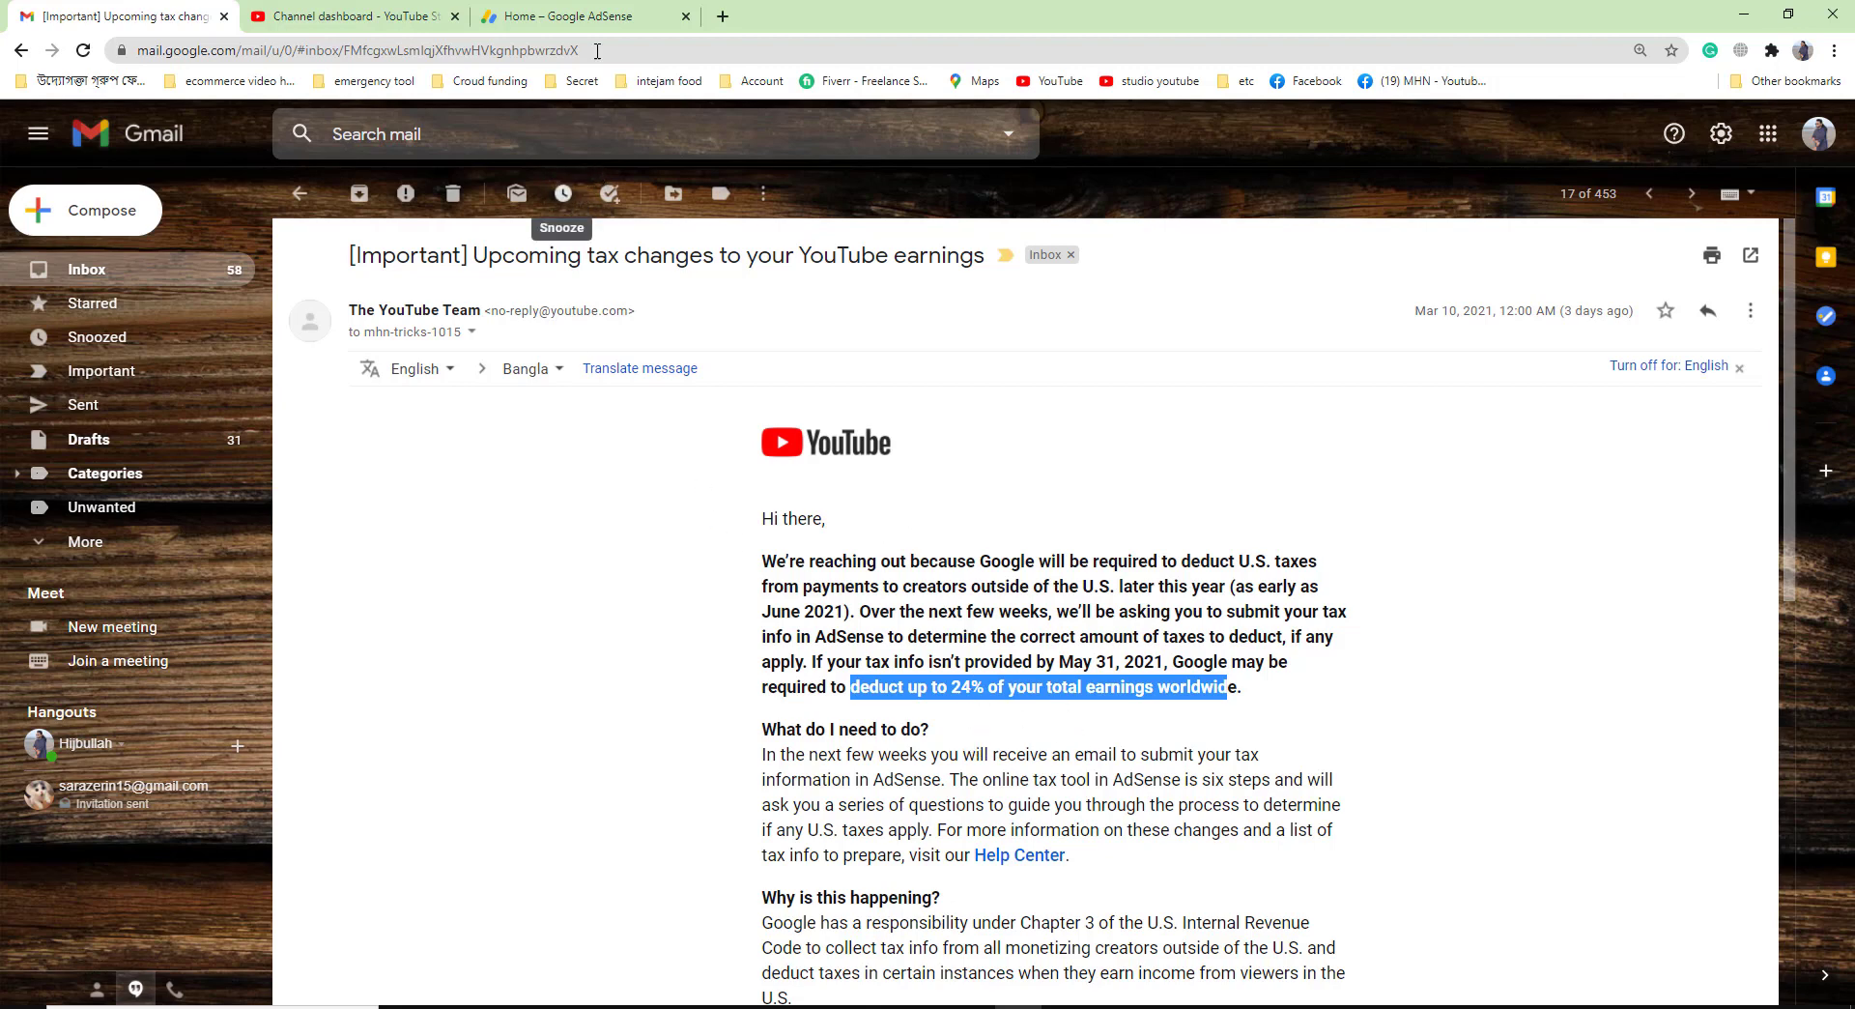
Switch to Google AdSense and open the settings of the payments account
{"action": "left_click", "coordinate": [600, 14]}
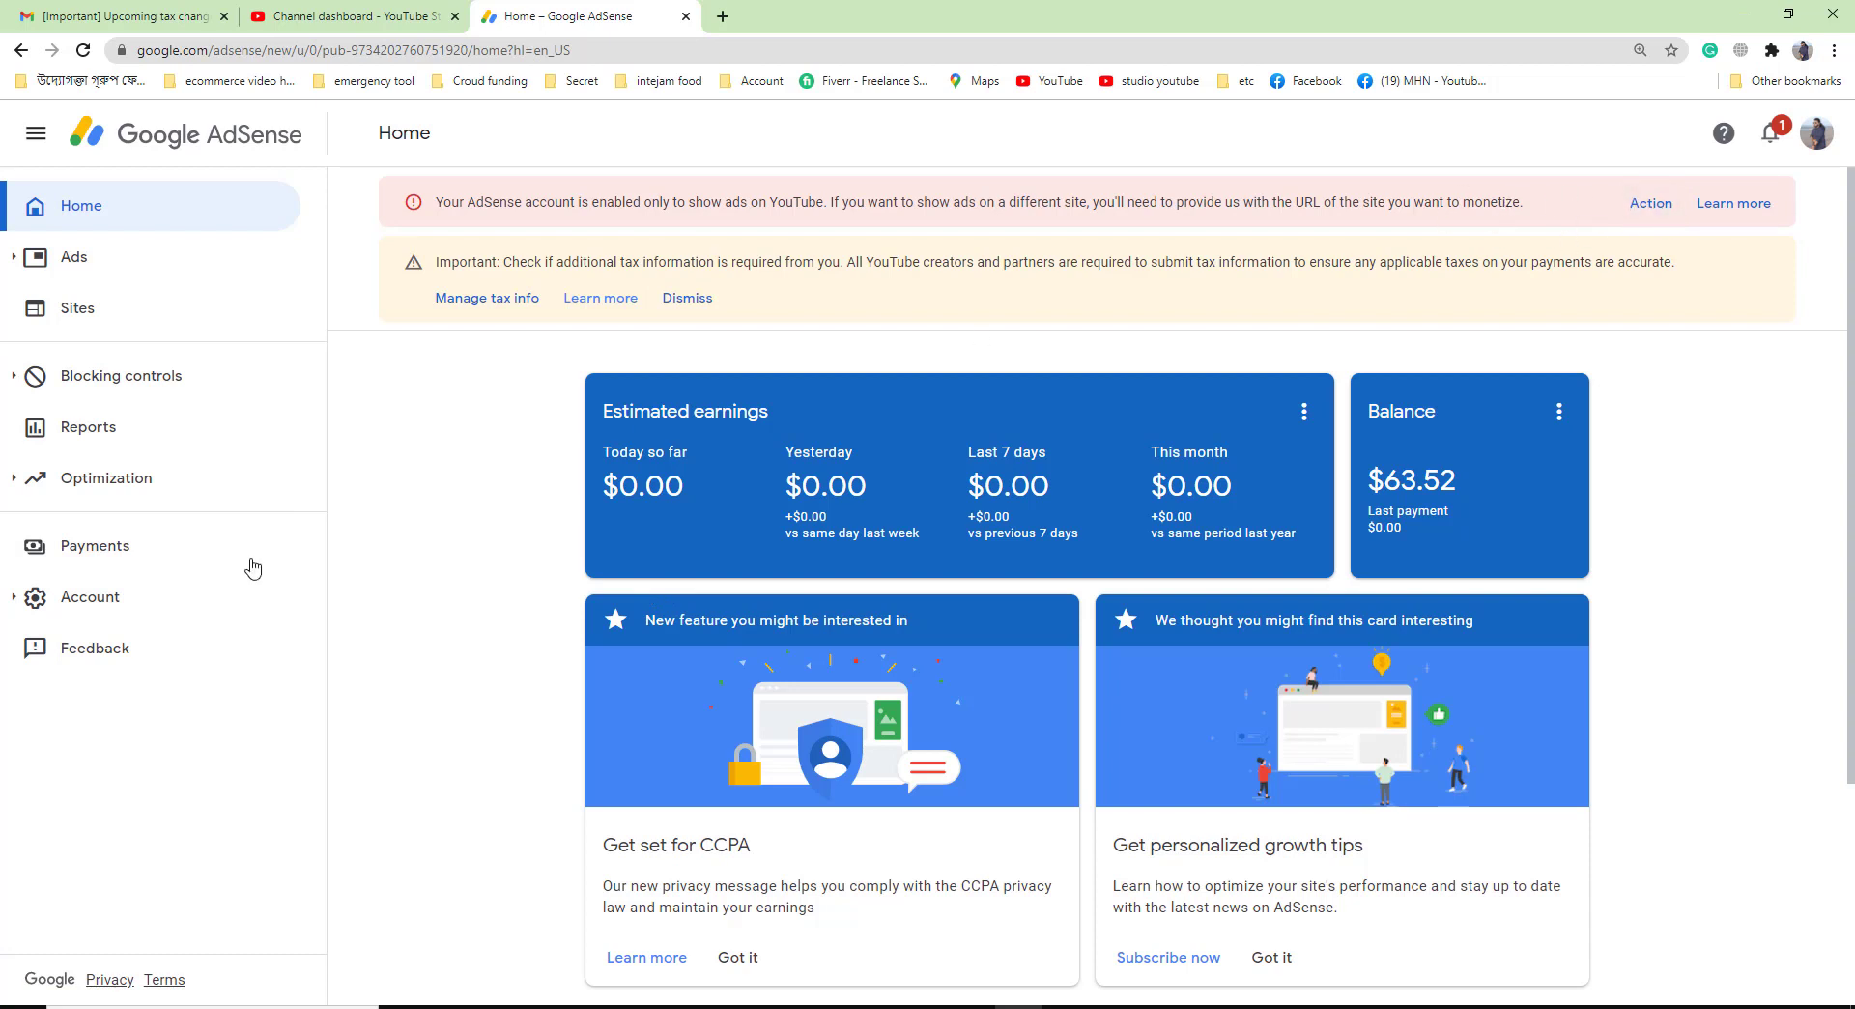
{"action": "left_click", "coordinate": [129, 559]}
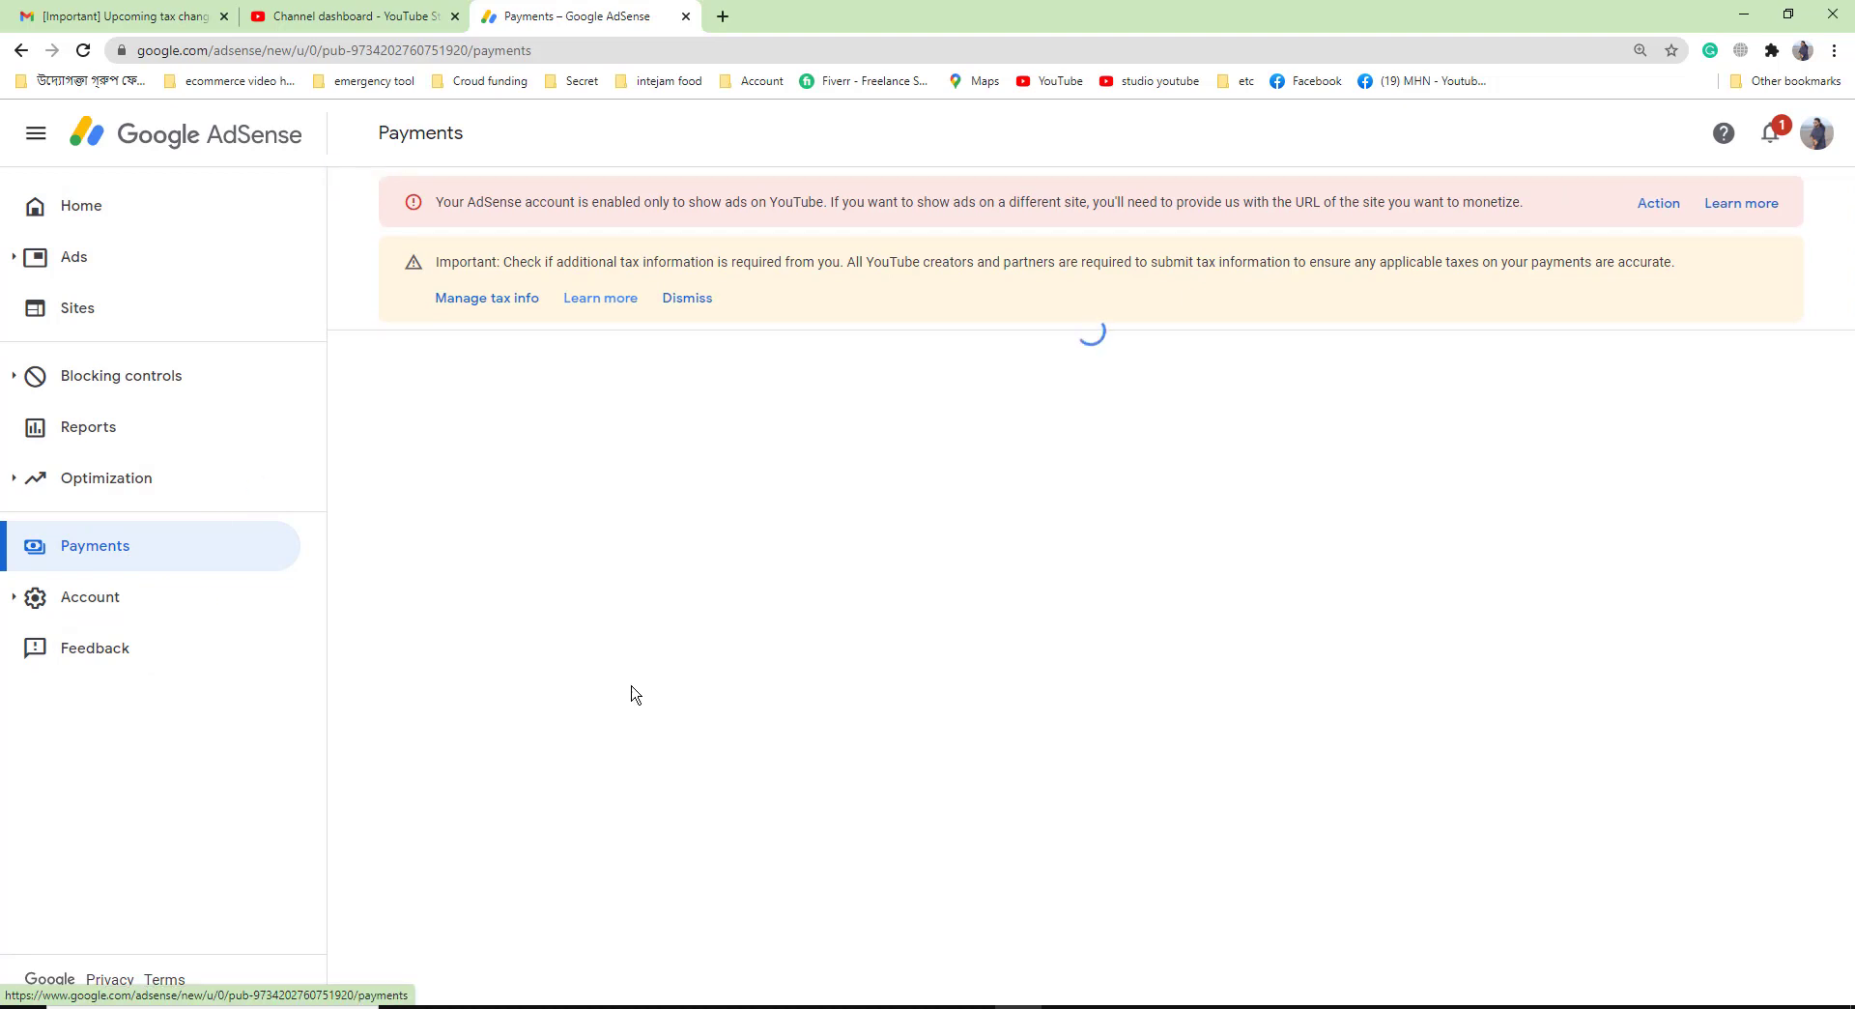
{"action": "scroll", "coordinate": [998, 674], "scroll_direction": "down", "scroll_amount": 3}
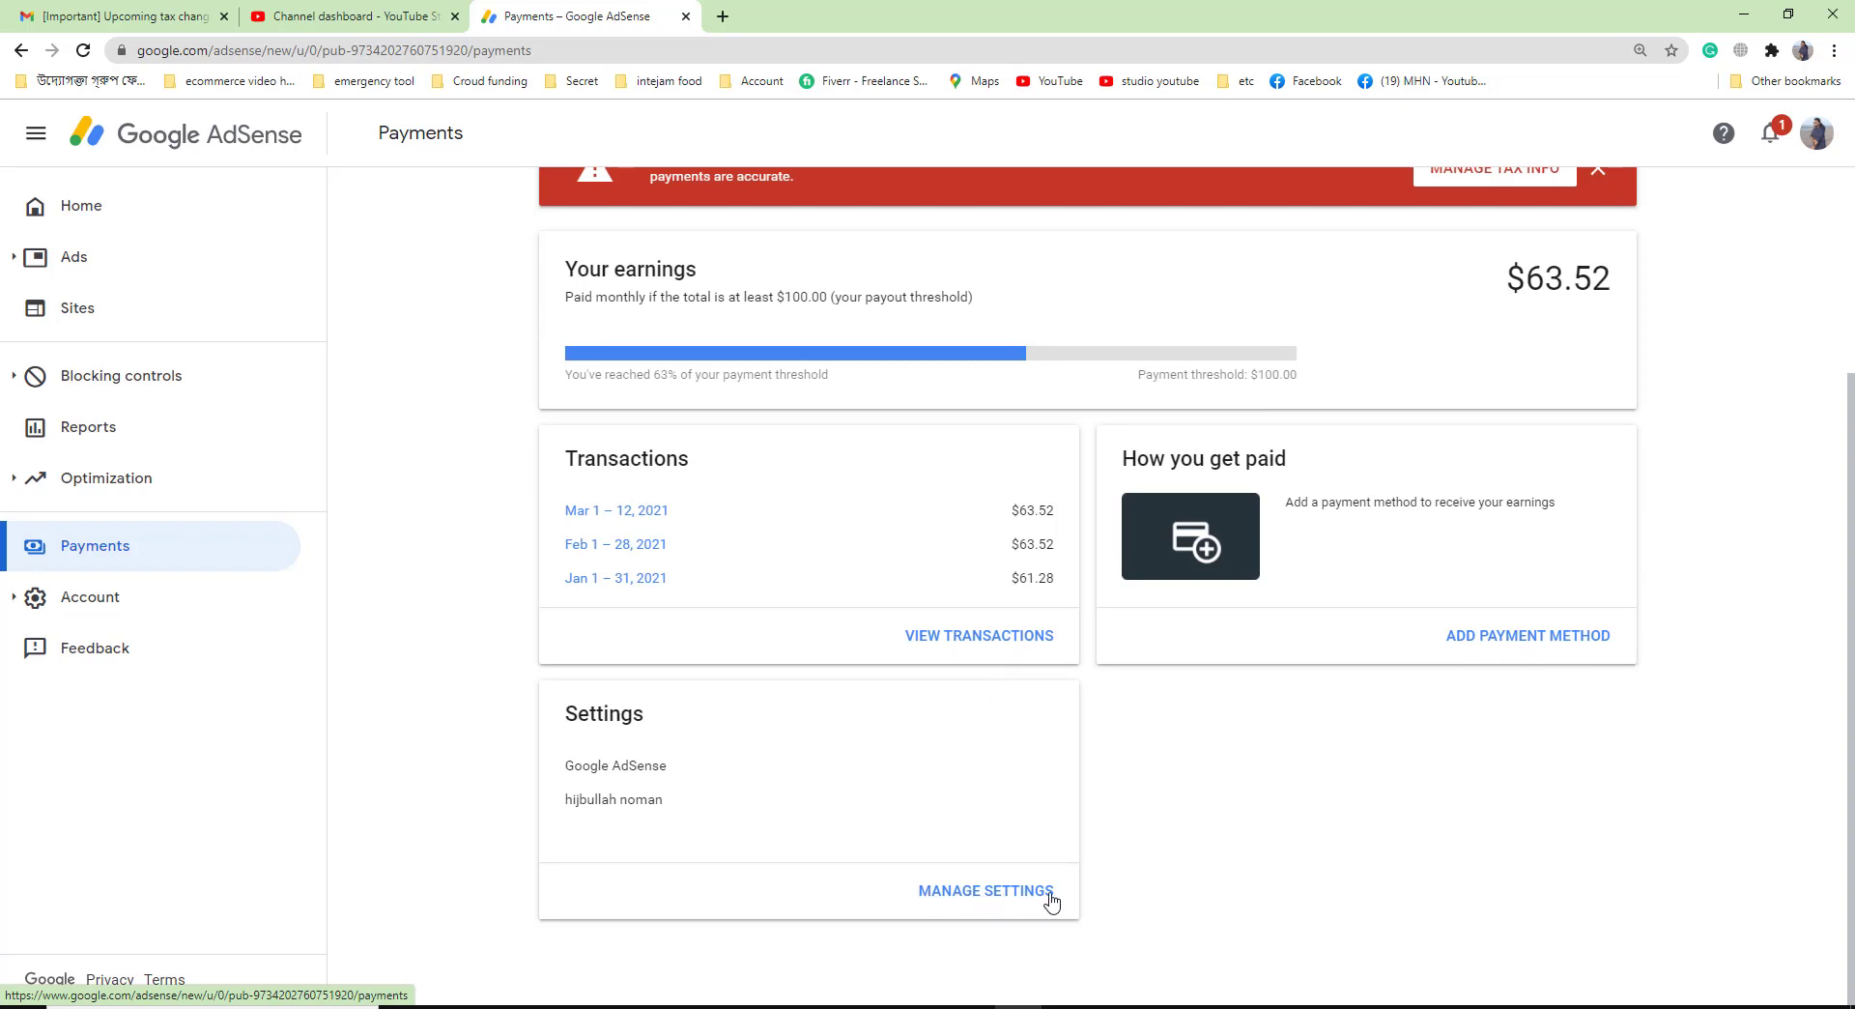
{"action": "left_click", "coordinate": [1002, 899]}
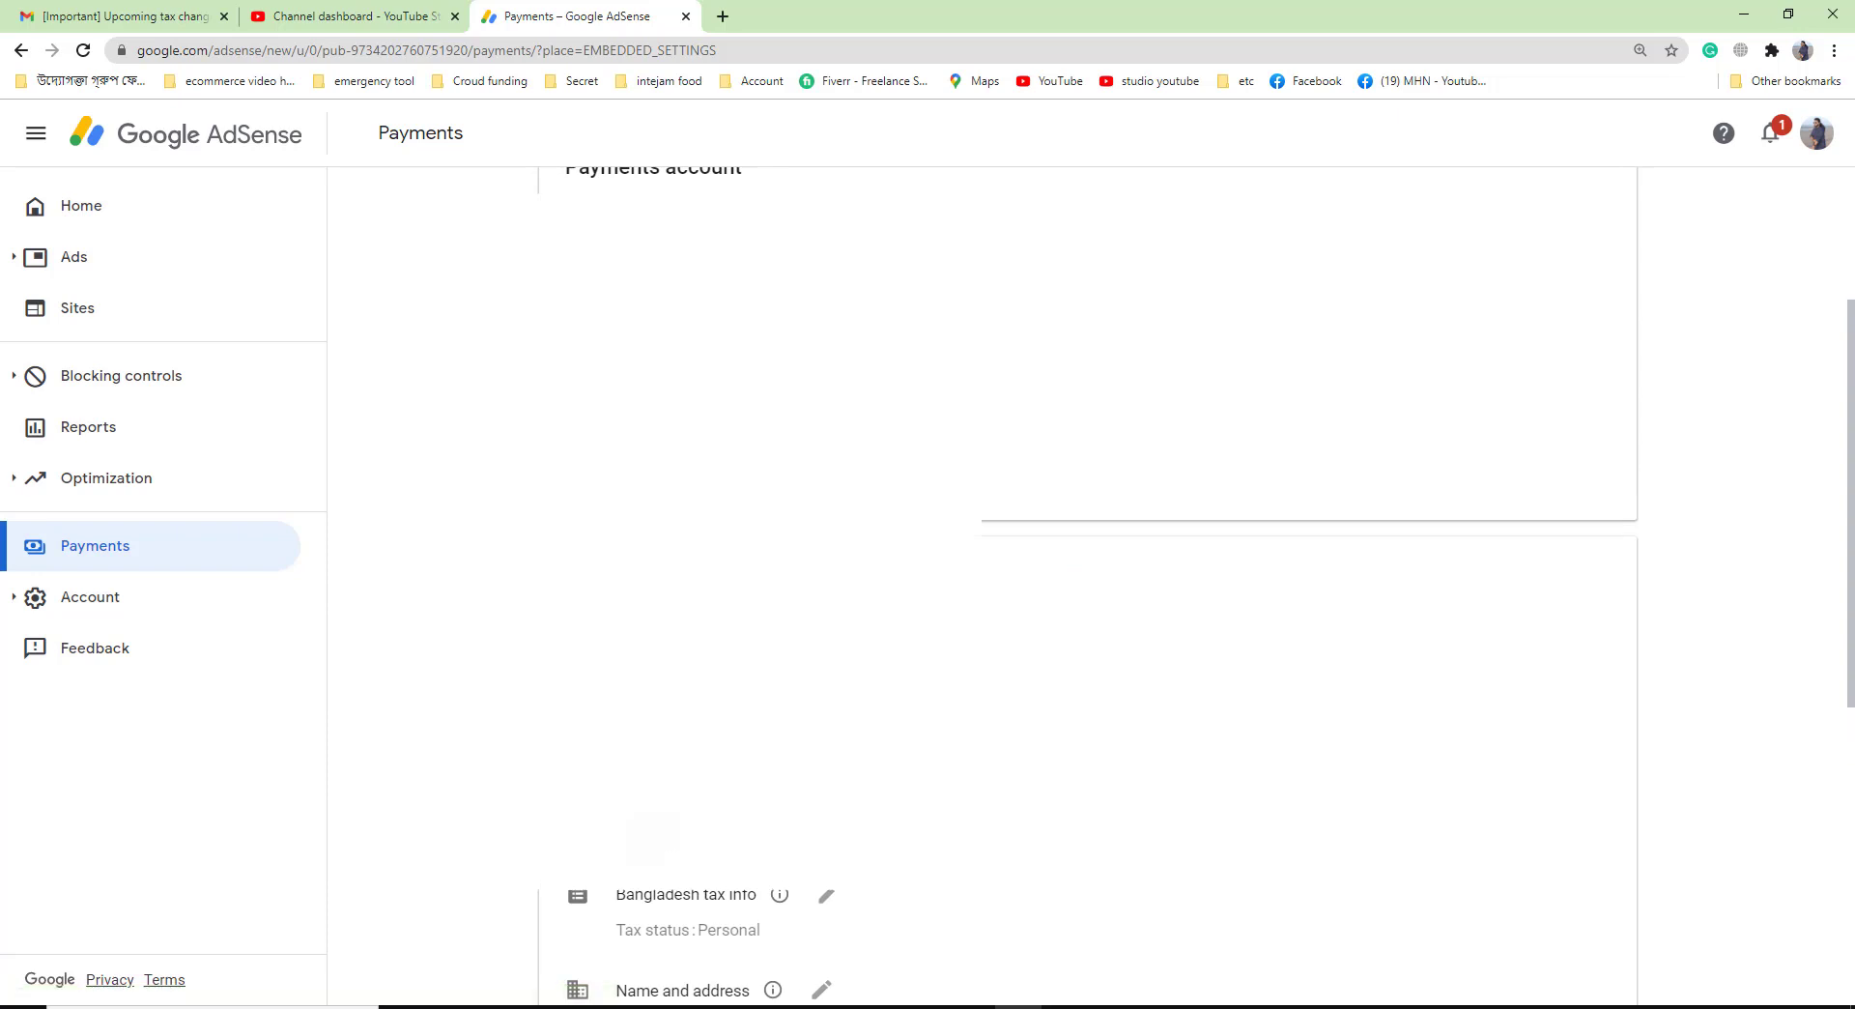
Open tax info management for the United States tax info entry in the payments profile
{"action": "scroll", "coordinate": [1087, 580], "scroll_direction": "down", "scroll_amount": 2}
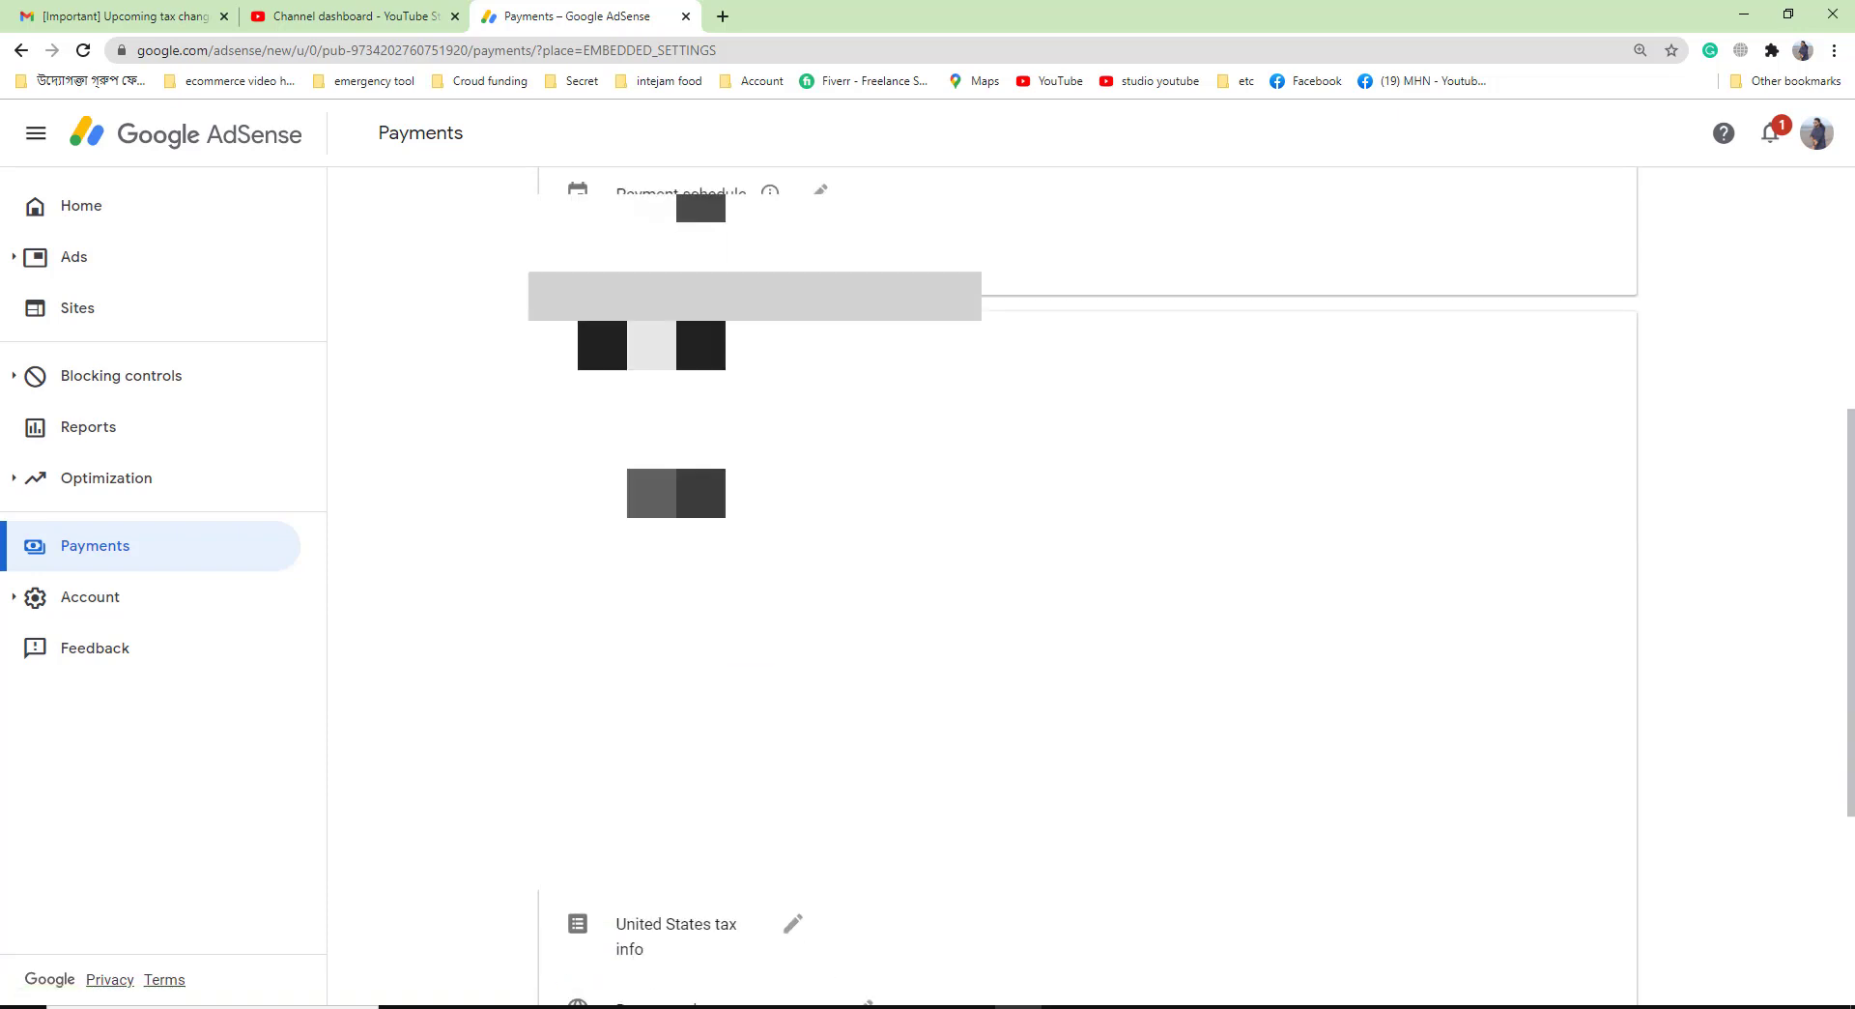
{"action": "mouse_move", "coordinate": [849, 740]}
{"action": "scroll", "coordinate": [701, 688], "scroll_direction": "down", "scroll_amount": 2}
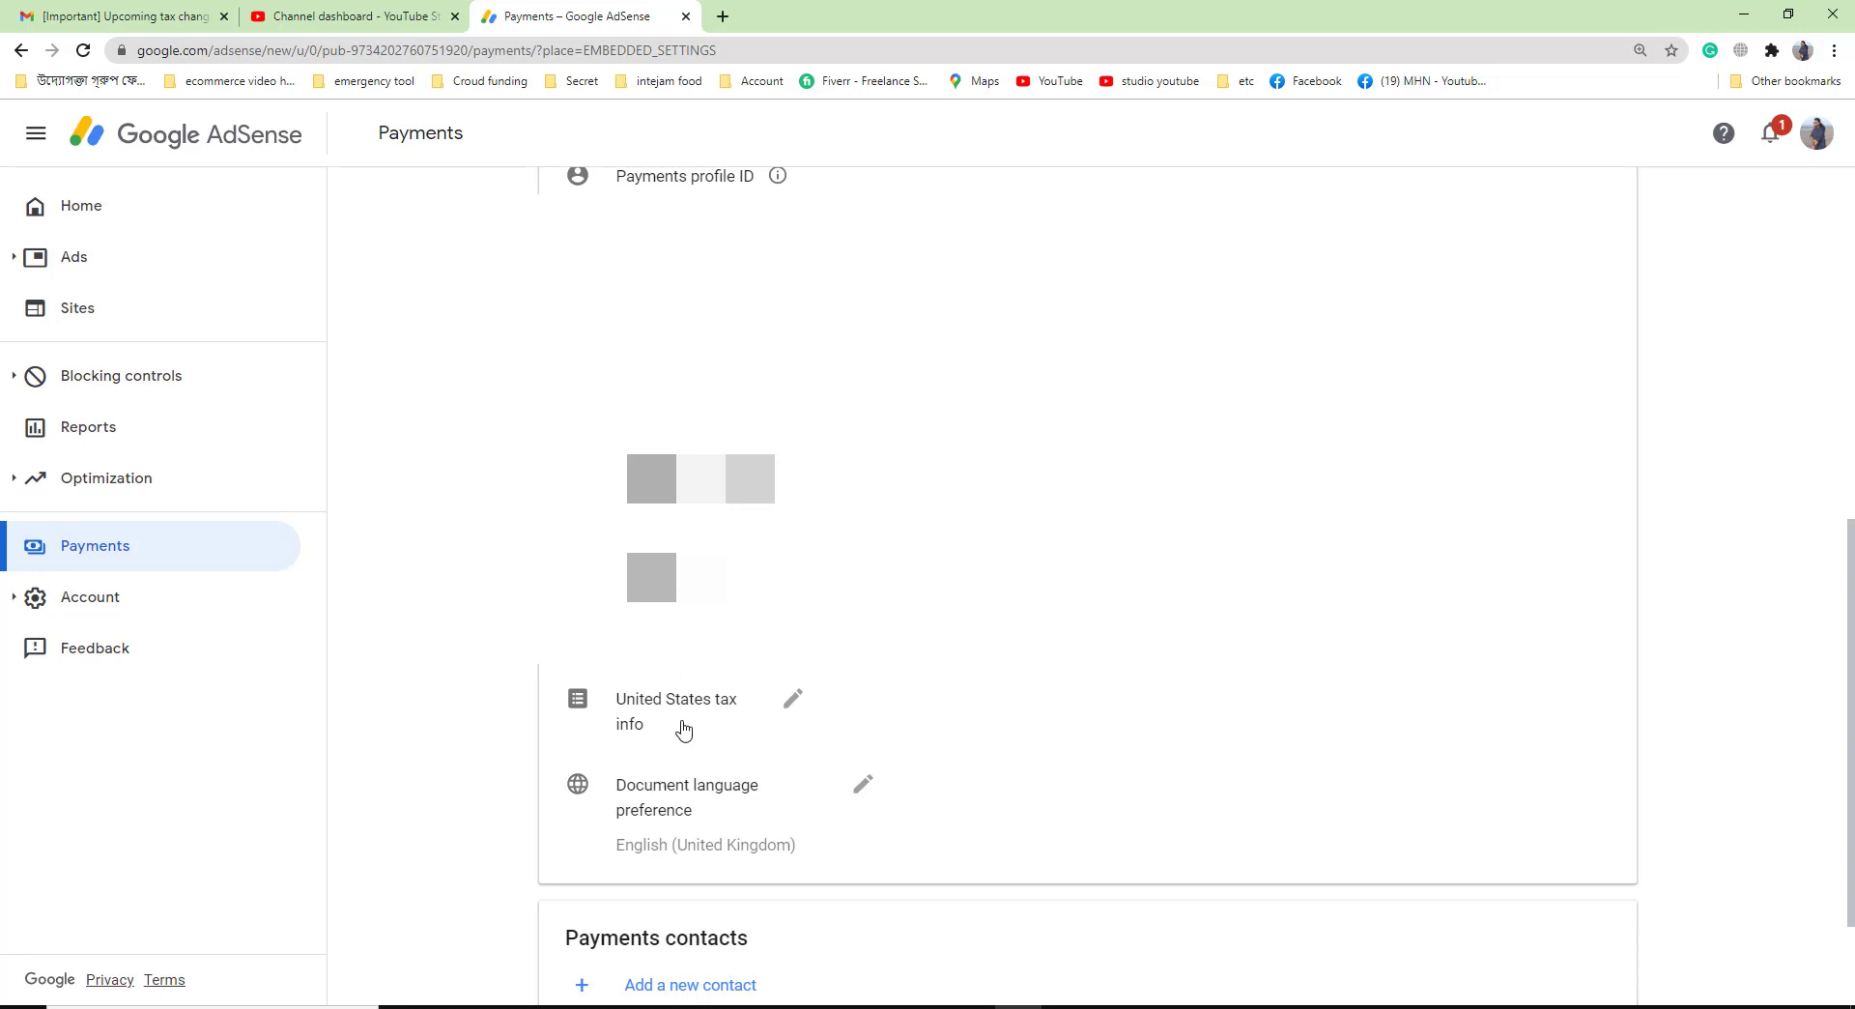
{"action": "left_click", "coordinate": [791, 703]}
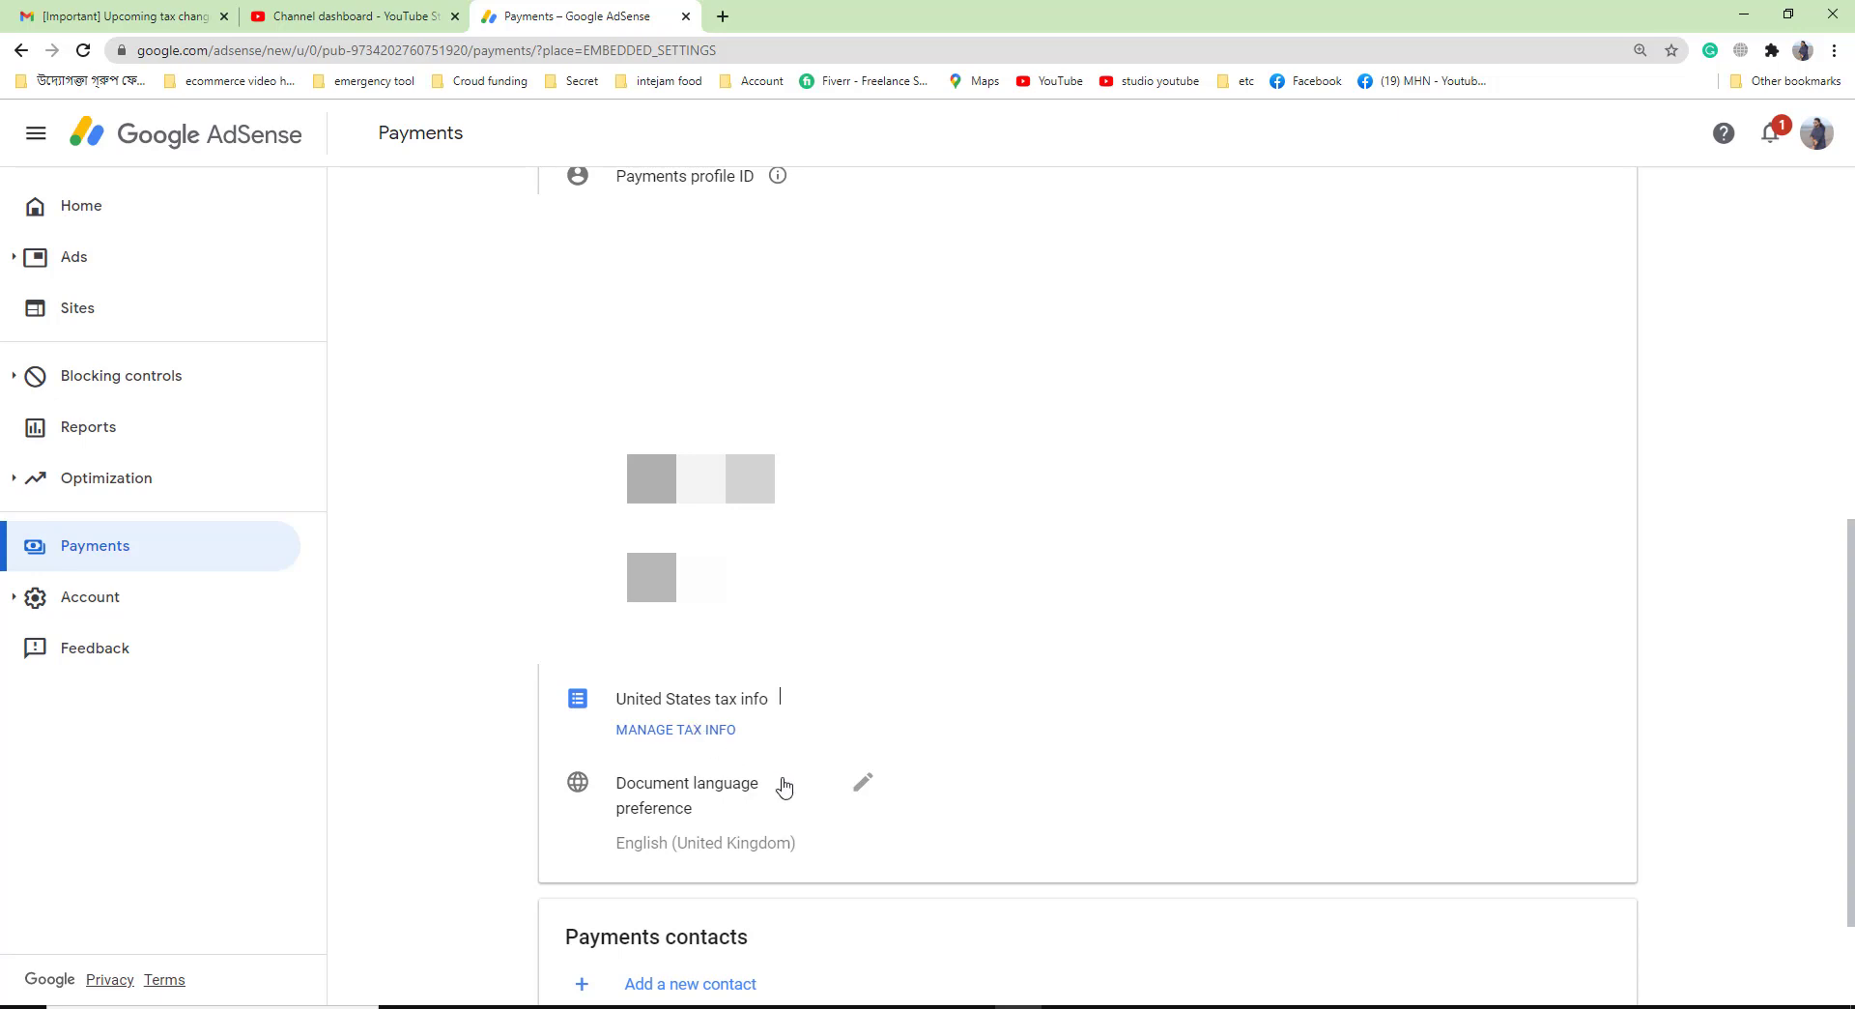
{"action": "left_click", "coordinate": [720, 731]}
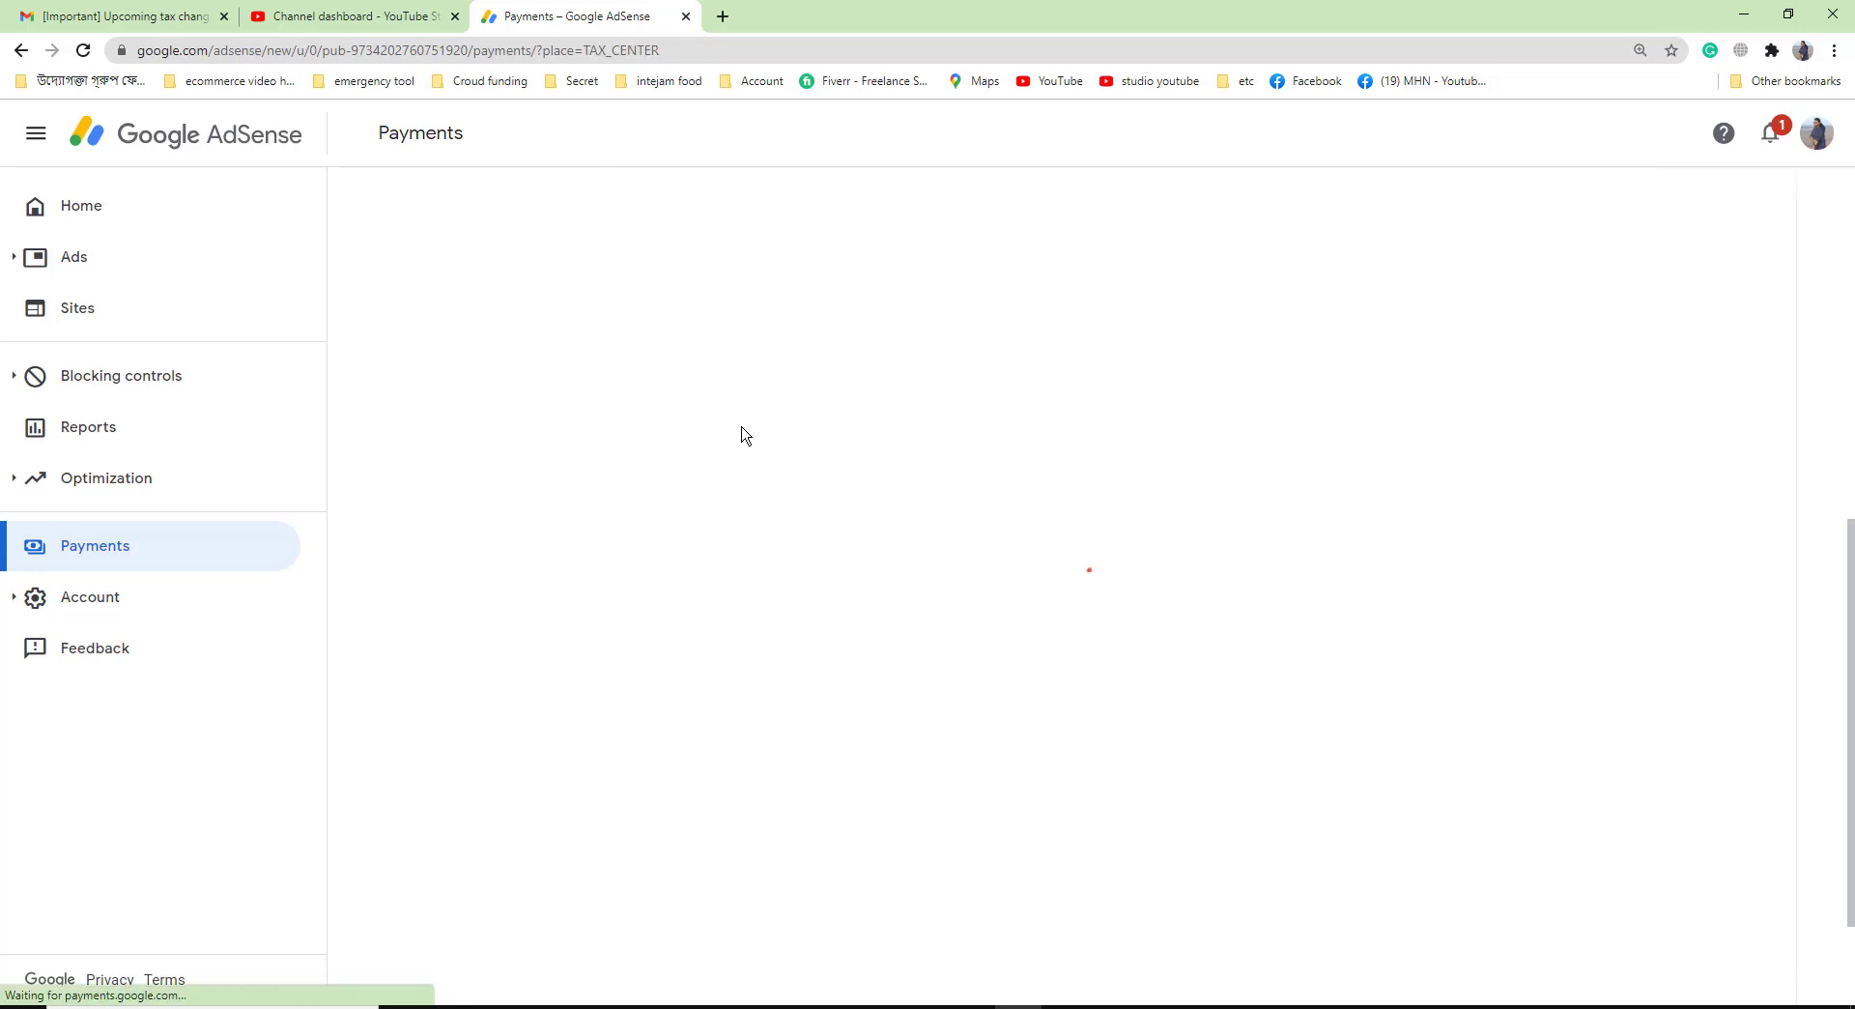
Switch back to the YouTube tax email in Gmail and highlight its mentions of U.S. taxes and creators outside the U.S
{"action": "left_click", "coordinate": [79, 10]}
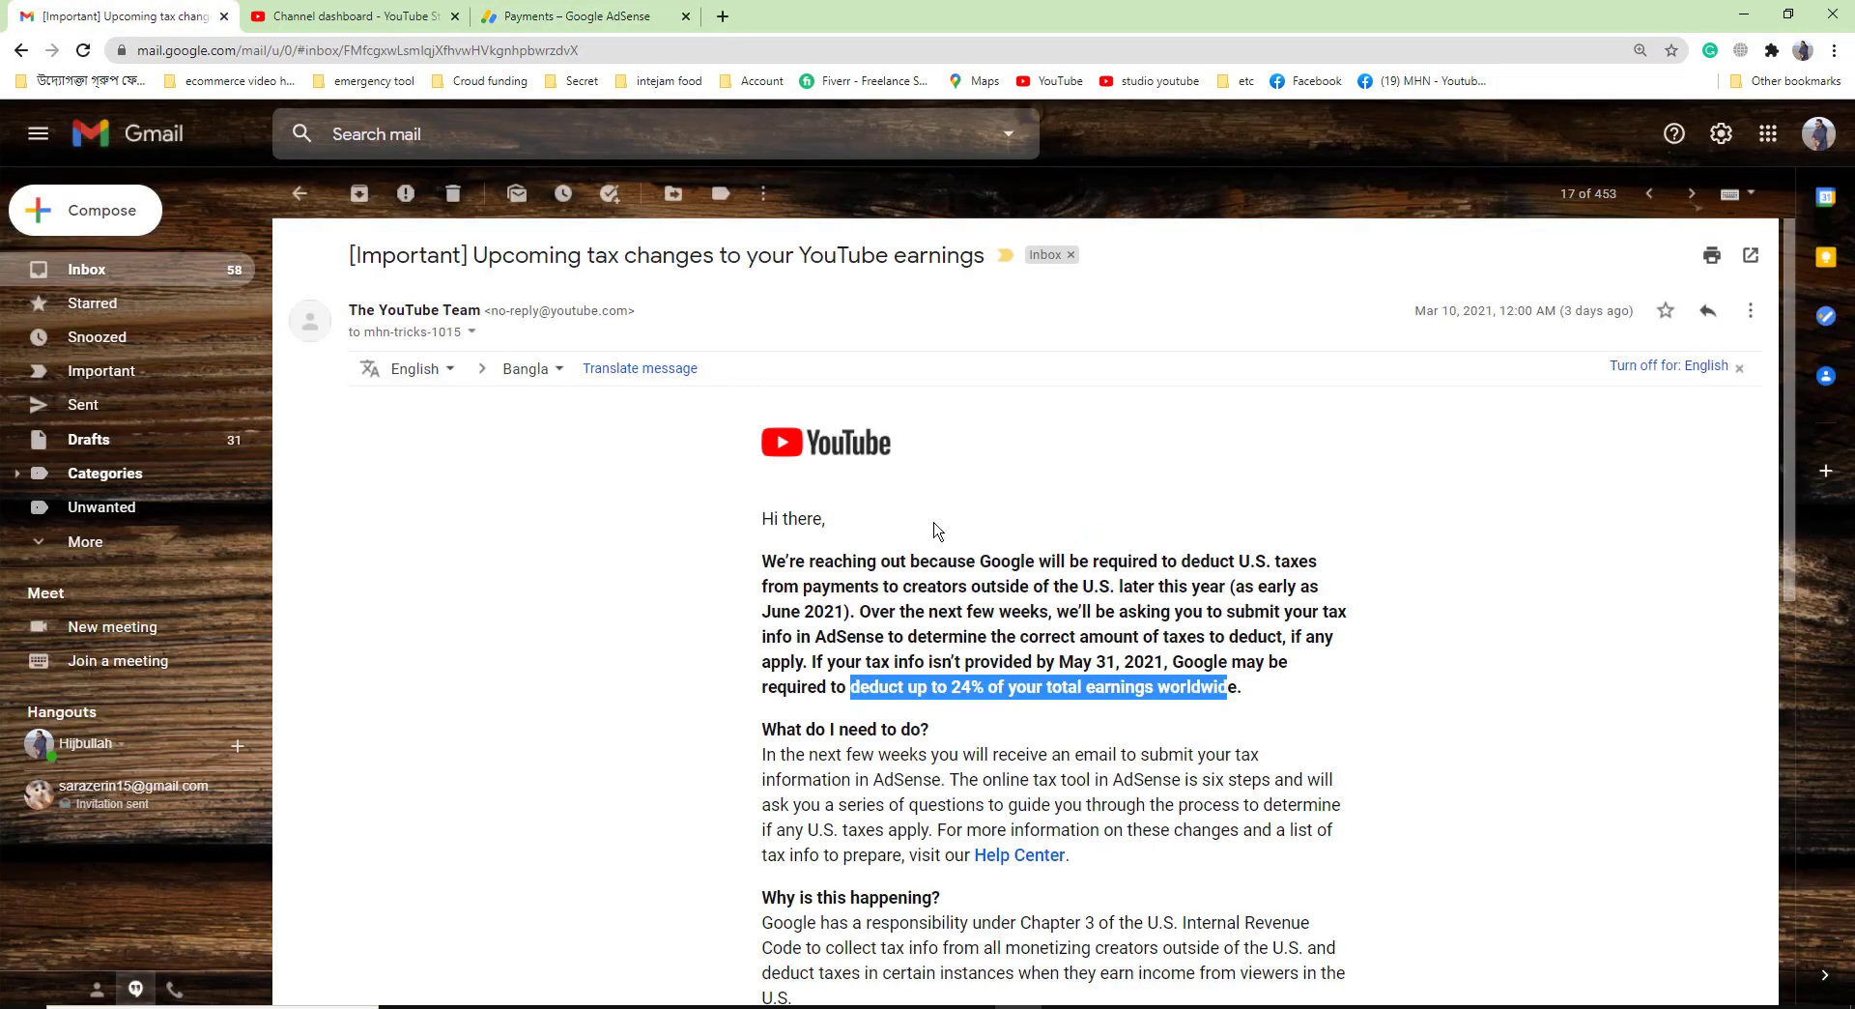
{"action": "left_click", "coordinate": [1238, 630]}
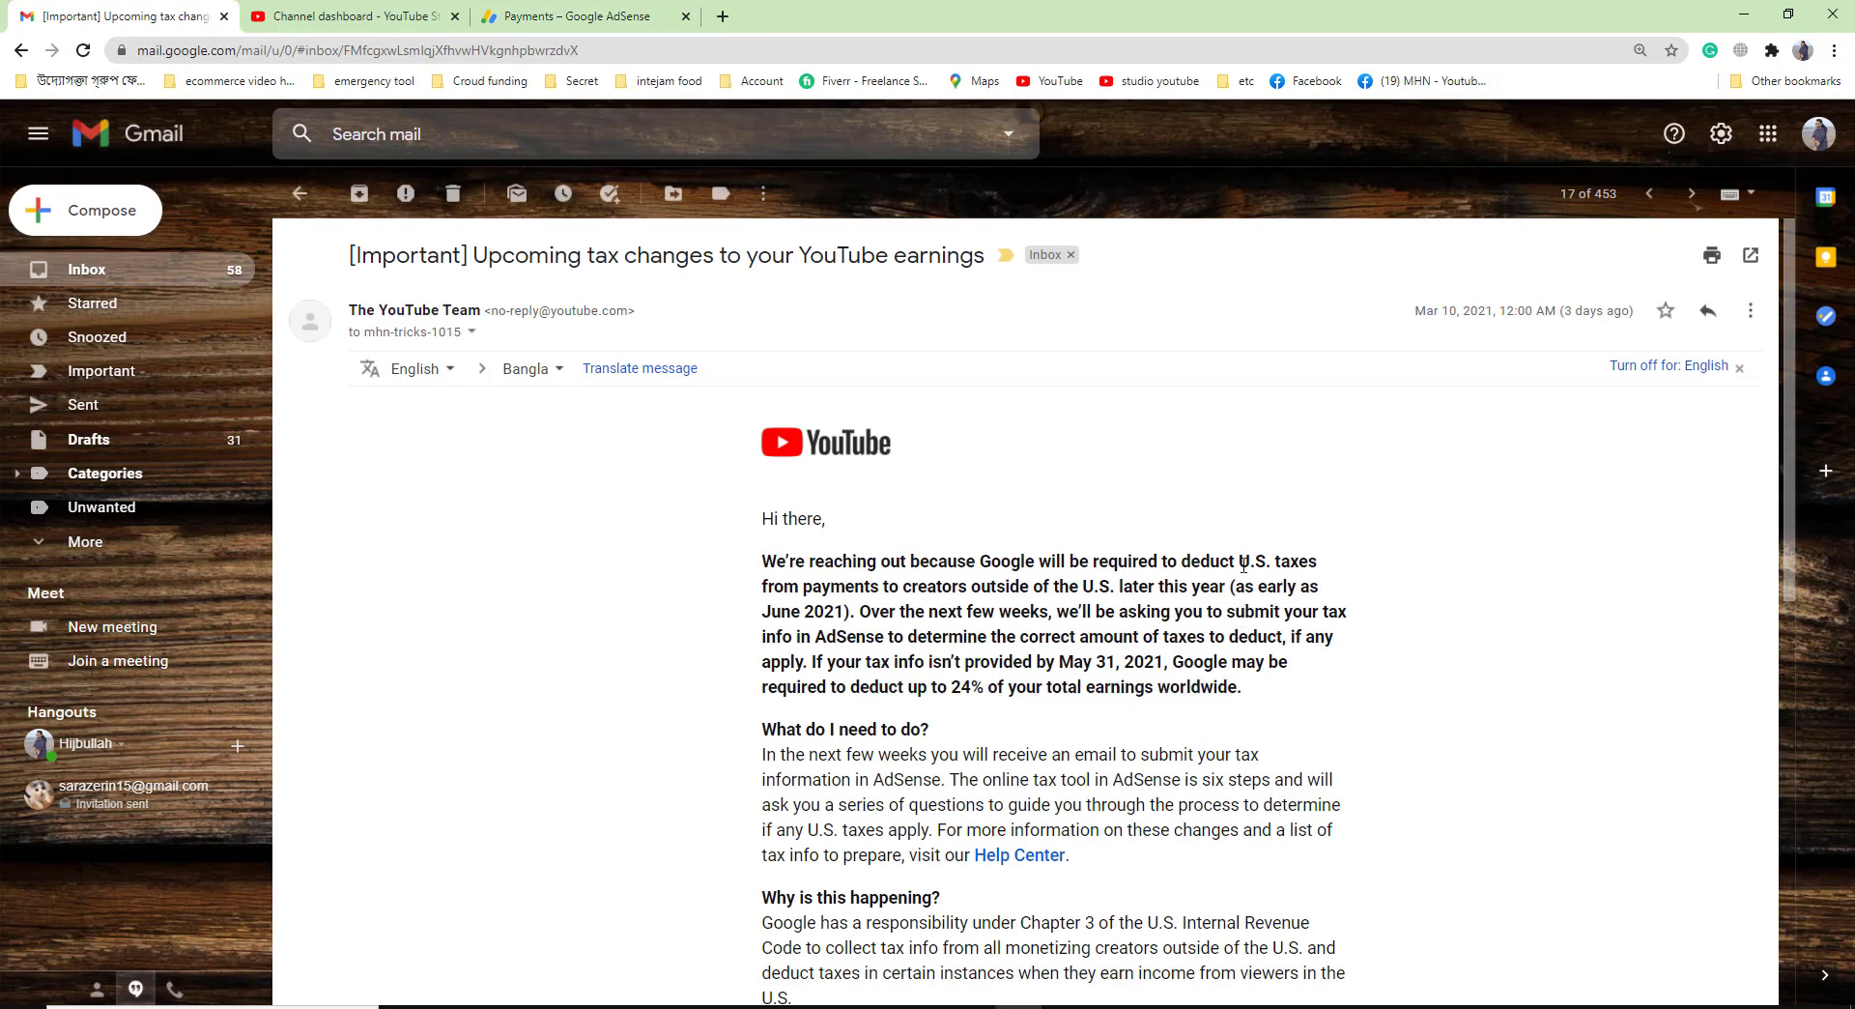
{"action": "left_click_drag", "start_coordinate": [1240, 561], "coordinate": [1308, 561]}
{"action": "left_click_drag", "start_coordinate": [1083, 586], "coordinate": [1119, 577]}
Return to AdSense, start adding United States tax info, and verify the account by entering the Google account password
{"action": "left_click", "coordinate": [619, 36]}
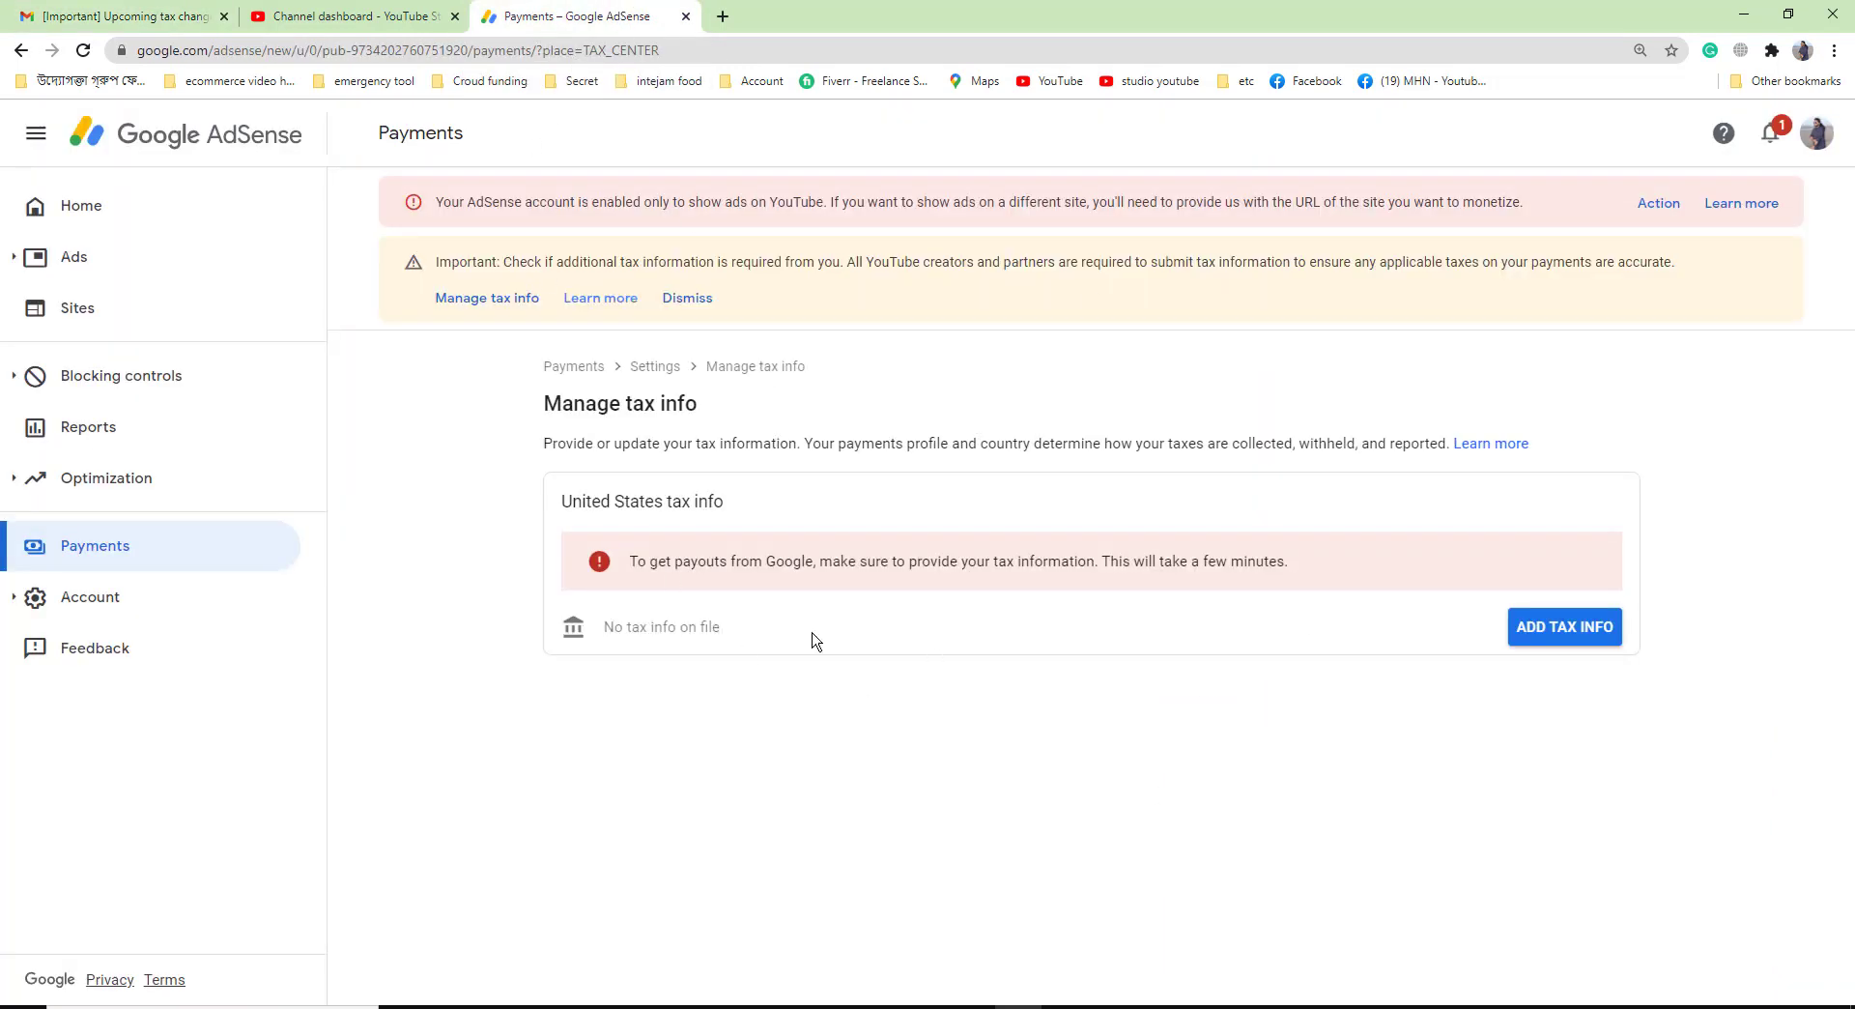
{"action": "left_click", "coordinate": [1578, 638]}
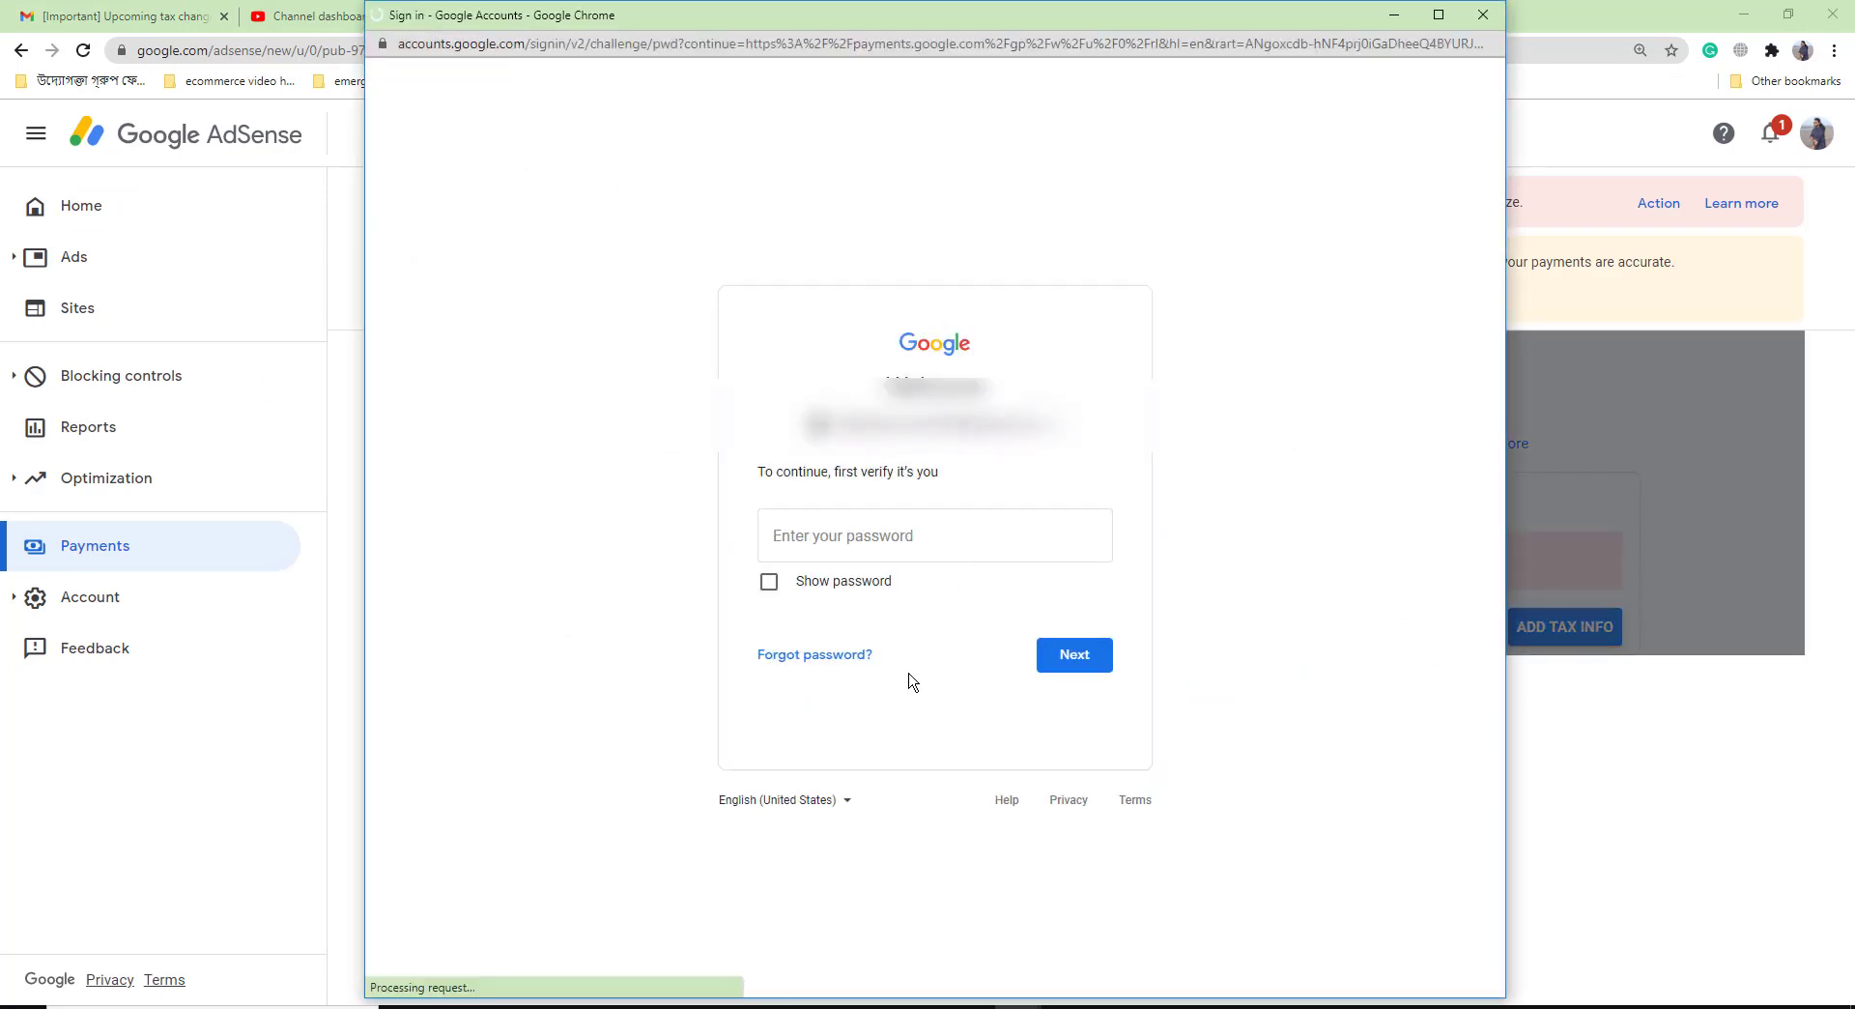
{"action": "left_click", "coordinate": [922, 547]}
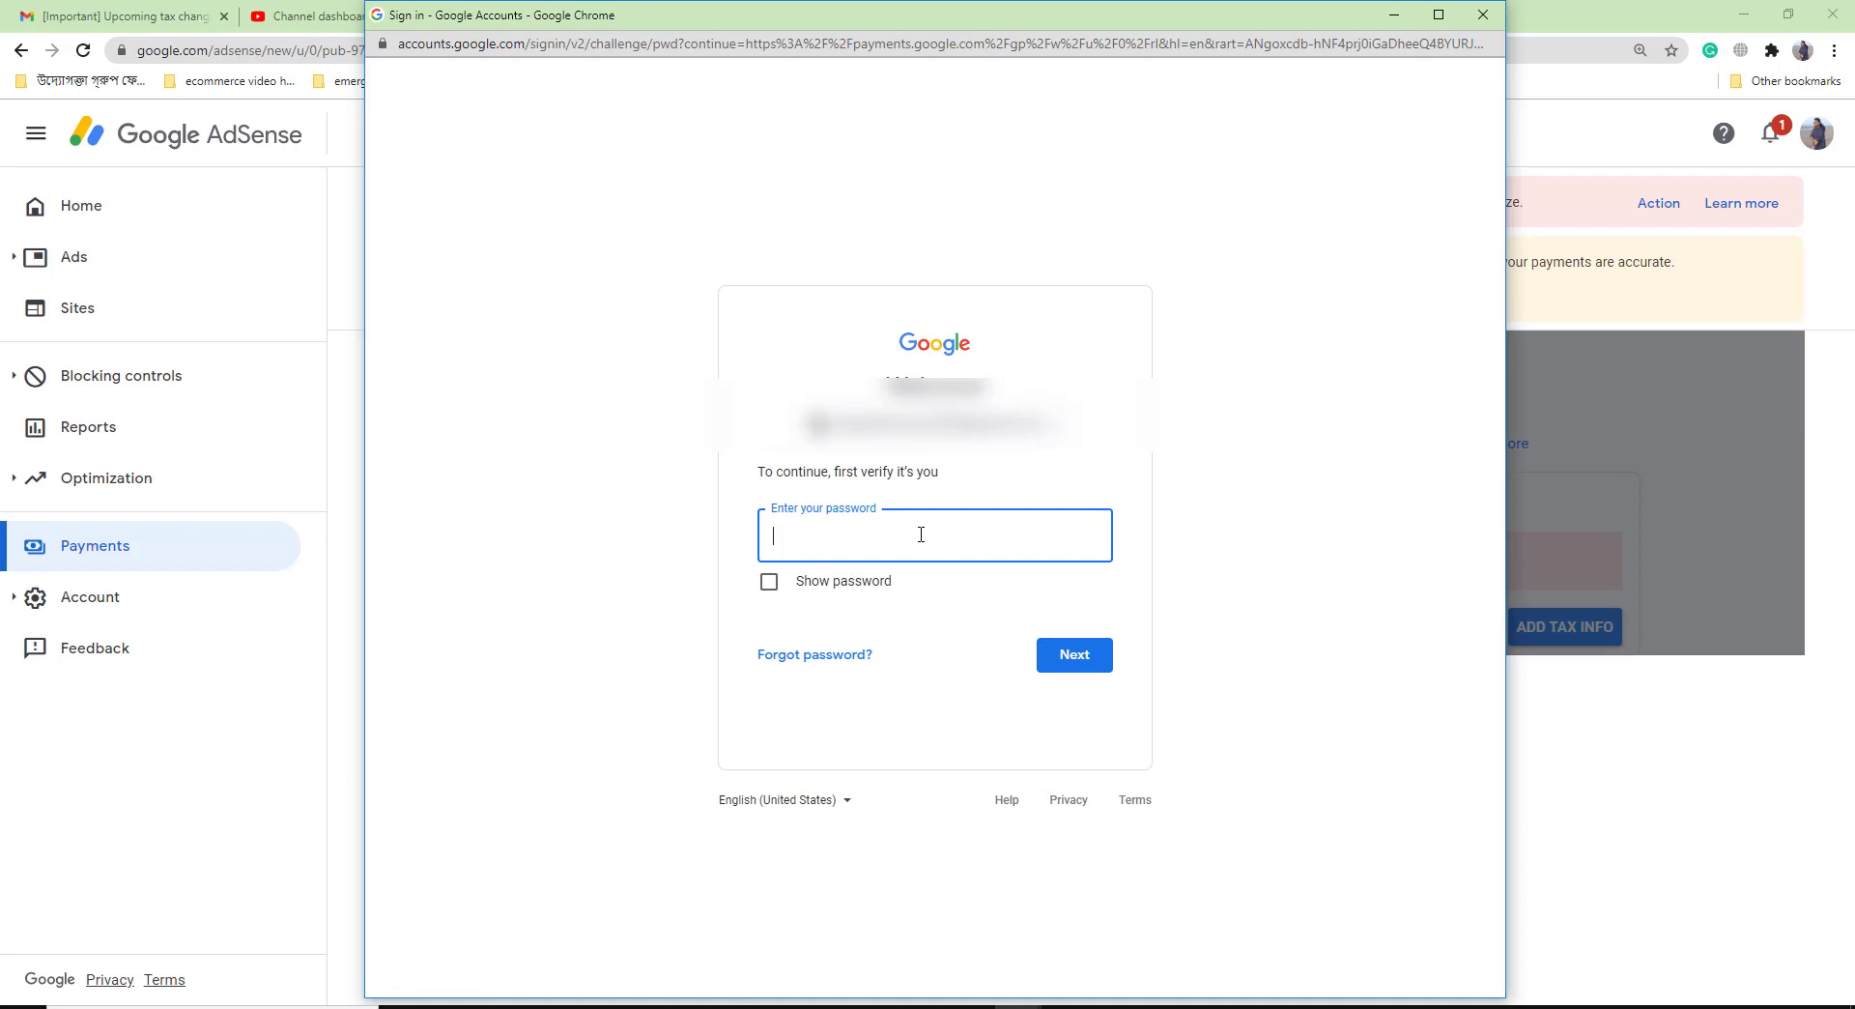
{"action": "type", "text": "••••••••••"}
{"action": "key", "text": "Return"}
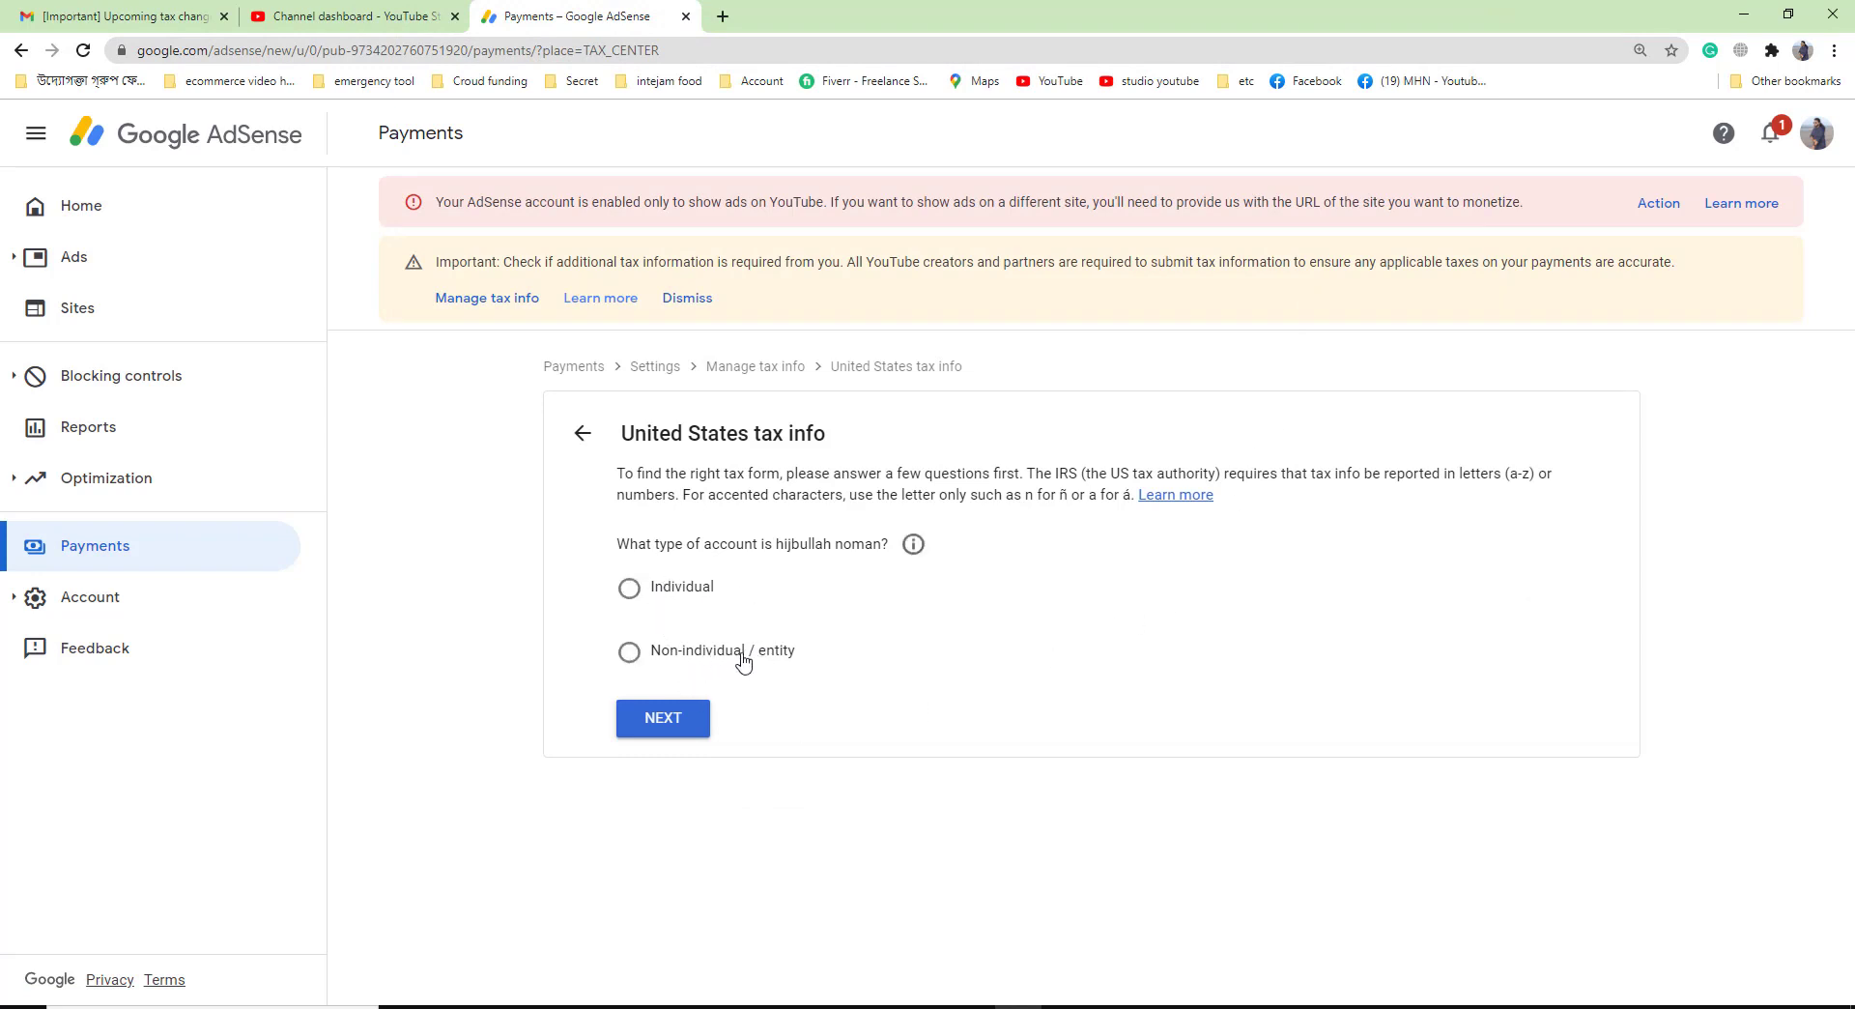
Set the account type to Individual and answer No to being a citizen or resident of the United States
{"action": "left_click", "coordinate": [630, 657]}
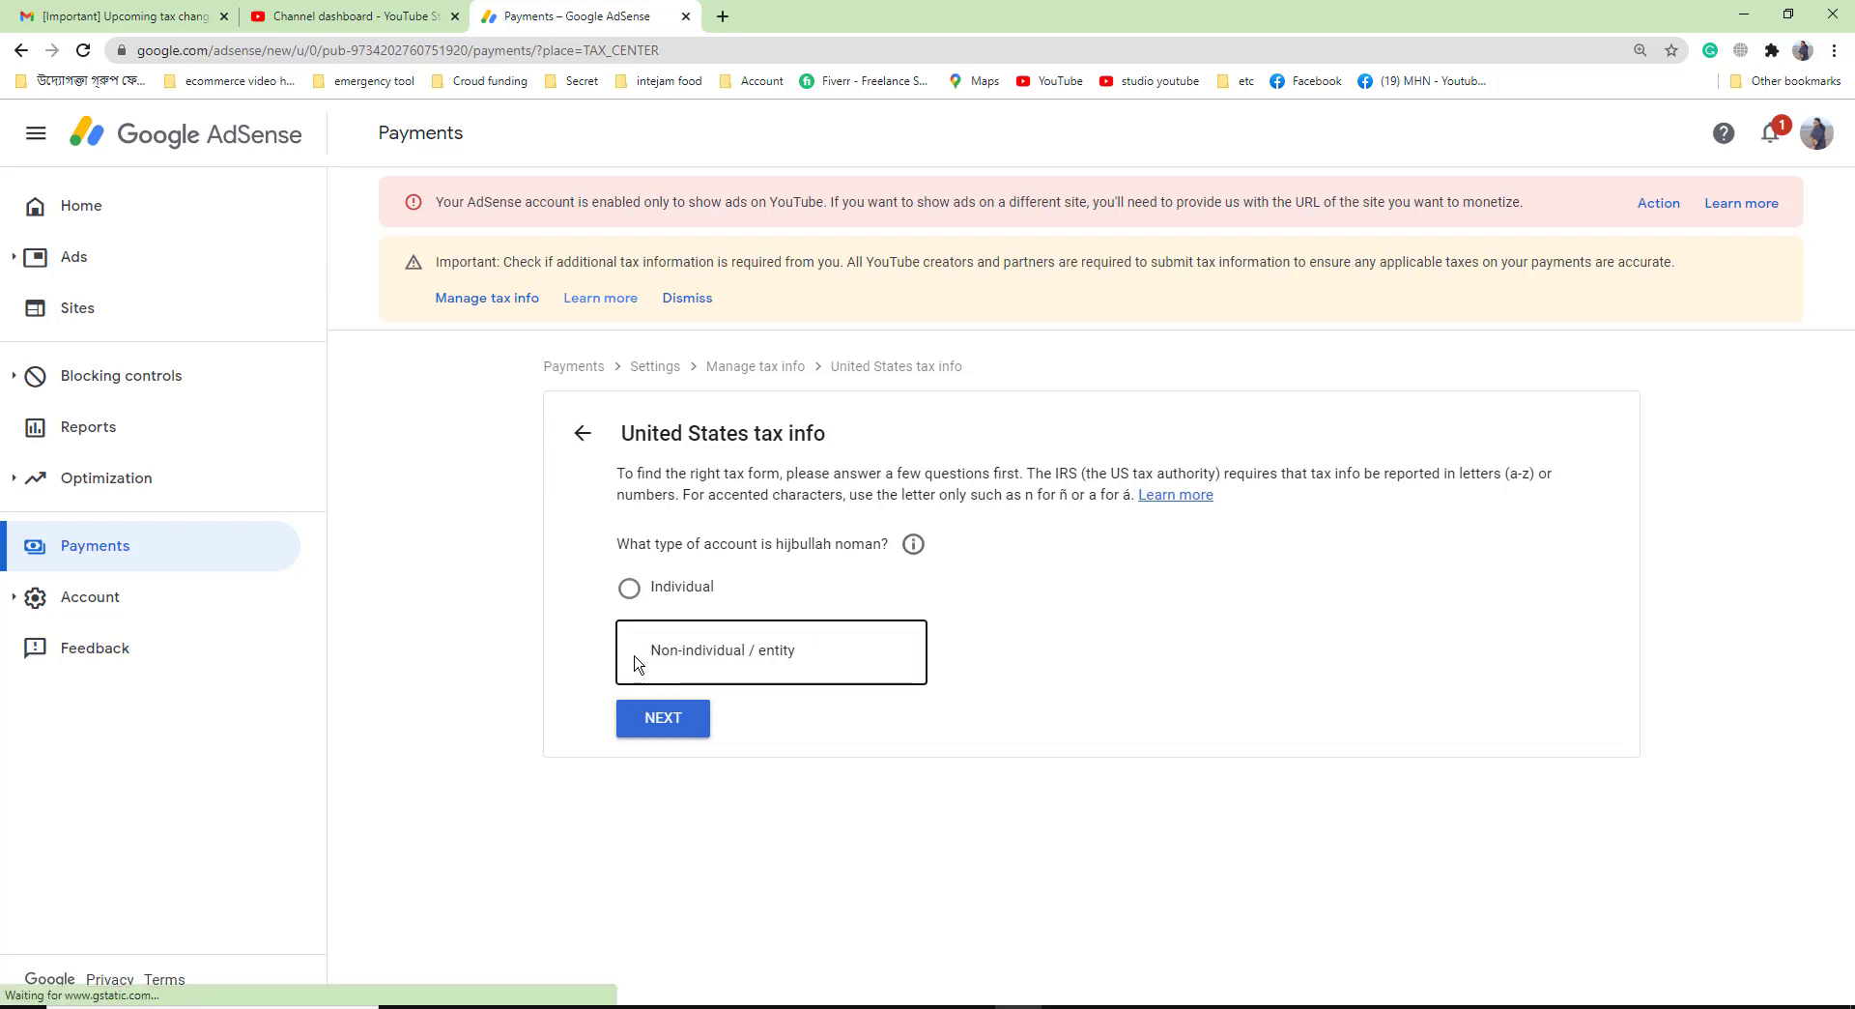
{"action": "left_click", "coordinate": [635, 655]}
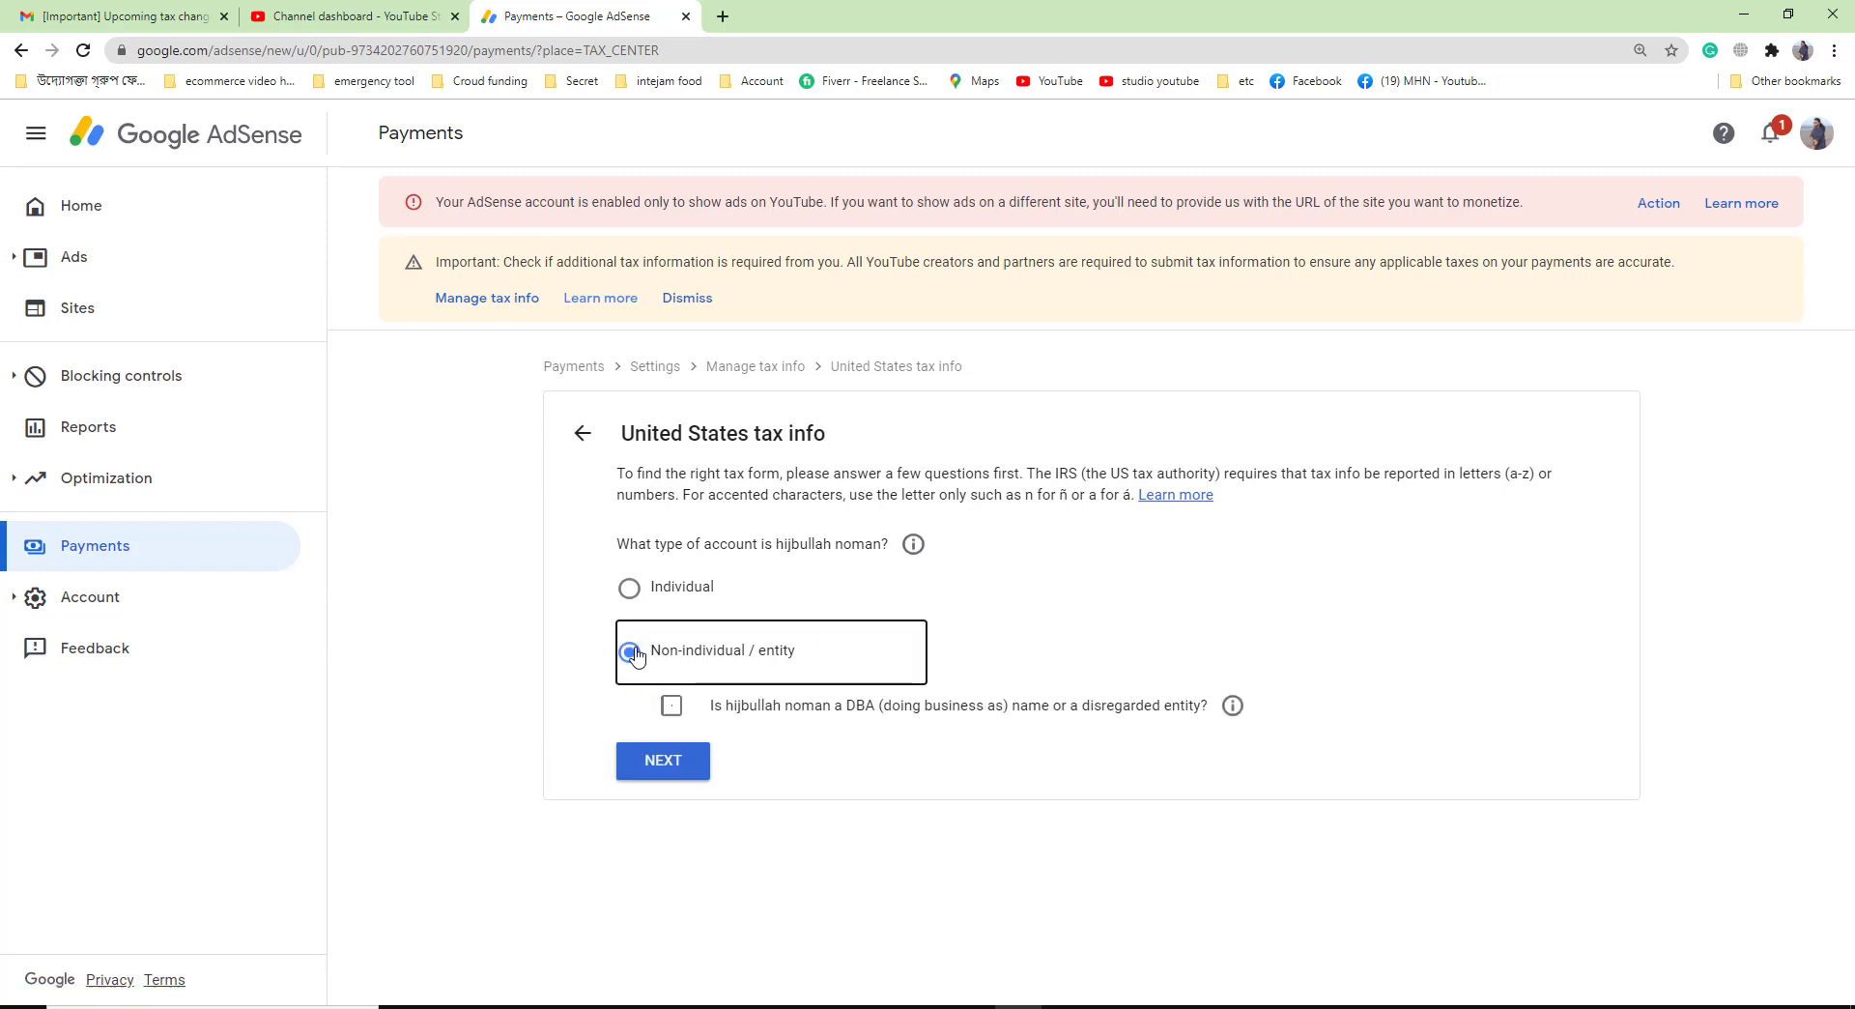
{"action": "left_click", "coordinate": [630, 591]}
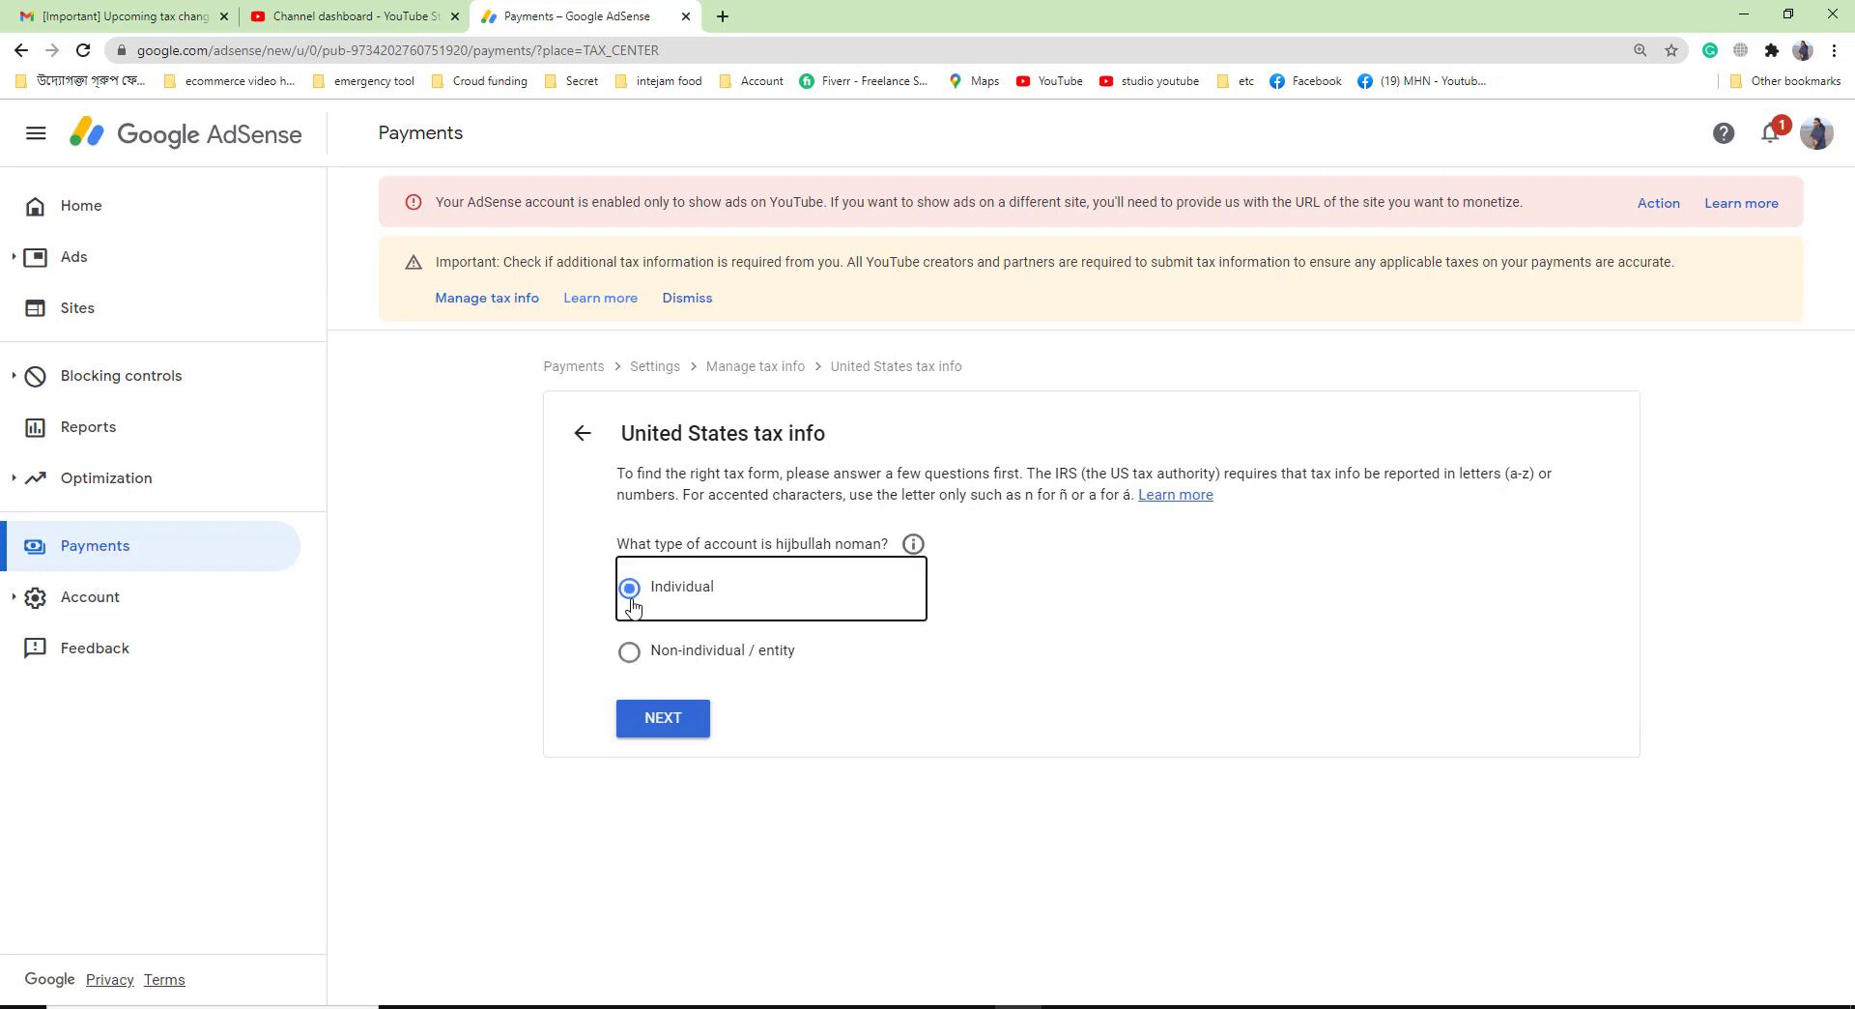
{"action": "left_click", "coordinate": [672, 720]}
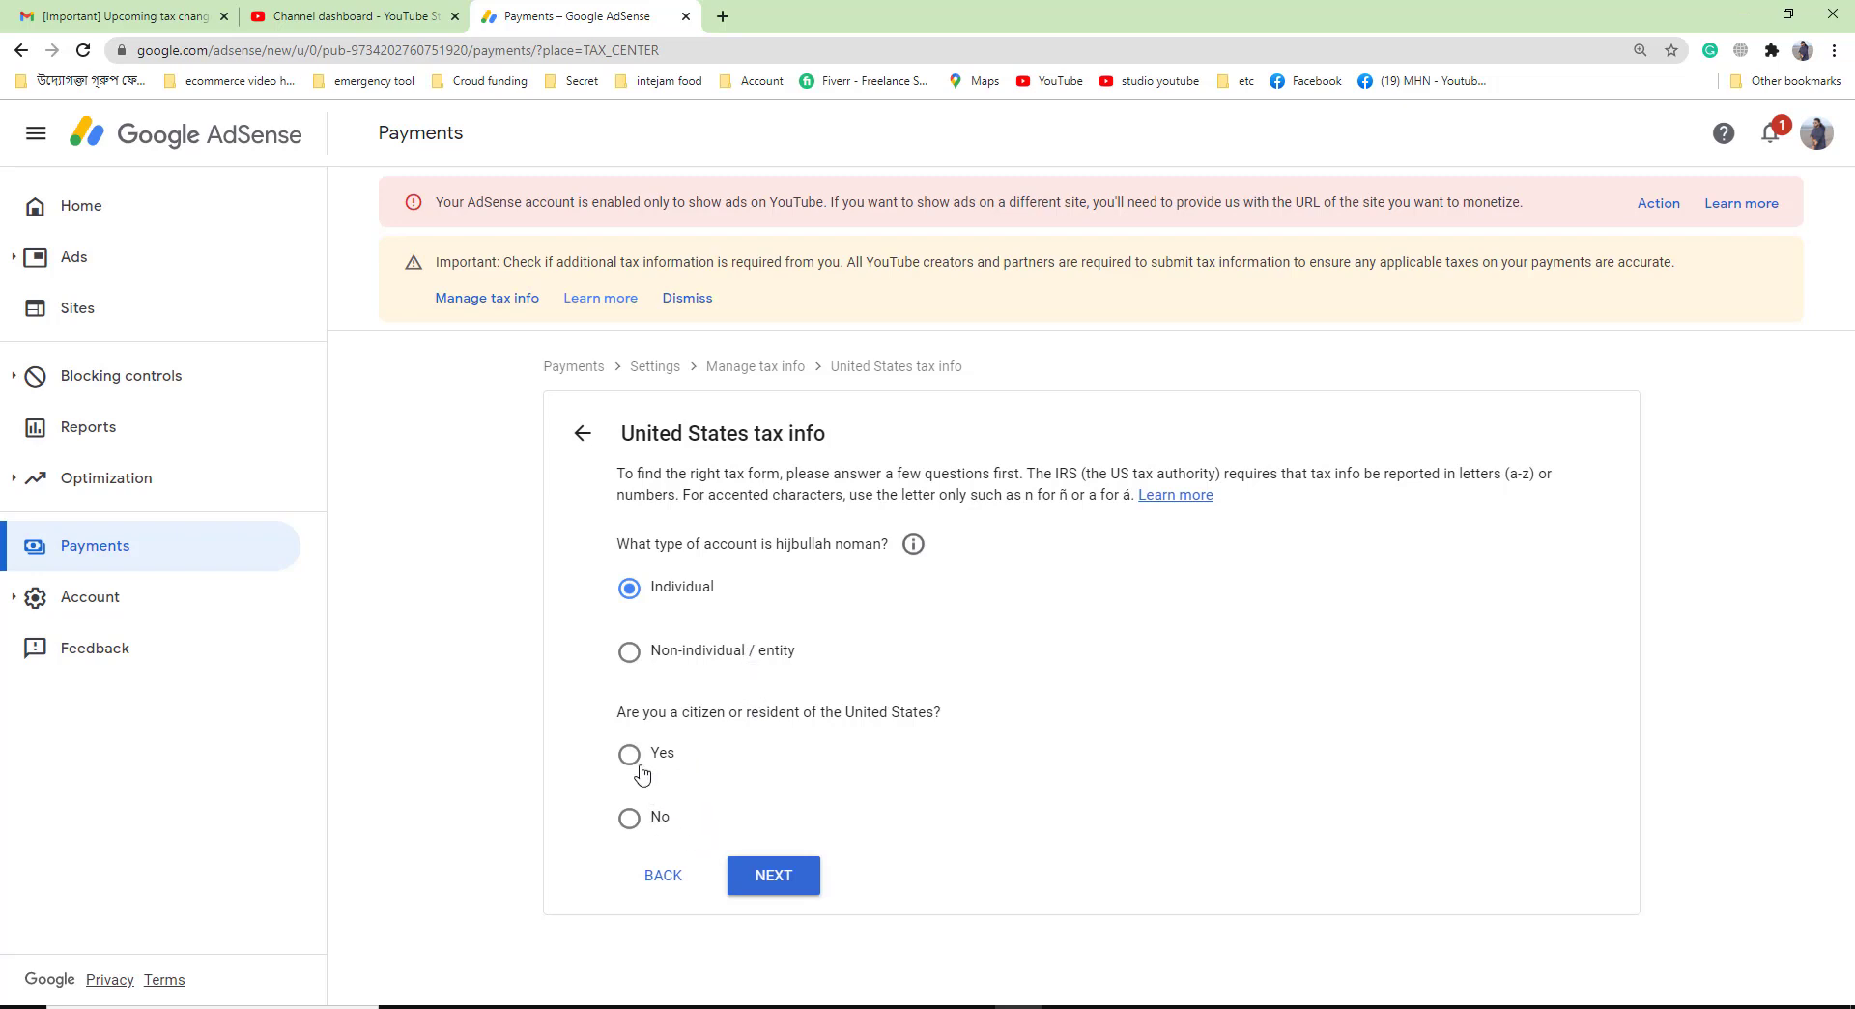
{"action": "left_click", "coordinate": [629, 817]}
{"action": "left_click", "coordinate": [781, 881]}
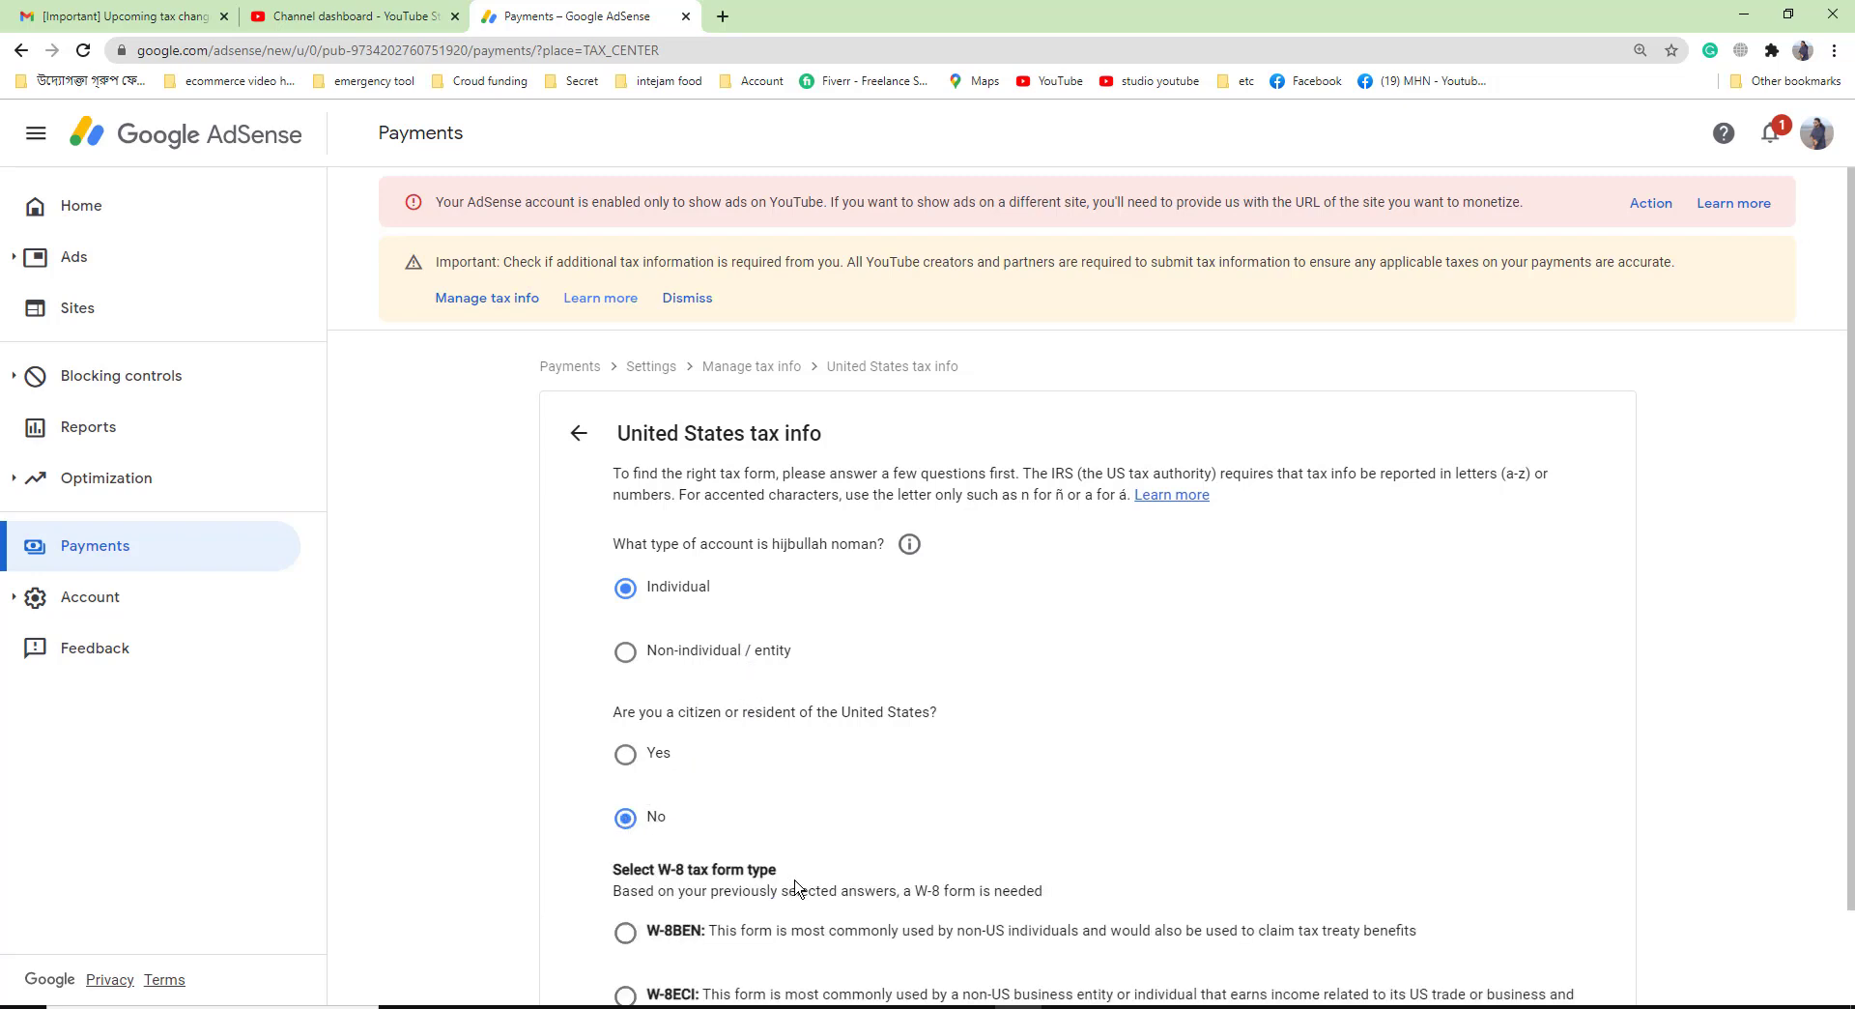
Choose W-8BEN as the W-8 tax form type and start the form
{"action": "scroll", "coordinate": [982, 758], "scroll_direction": "down", "scroll_amount": 1}
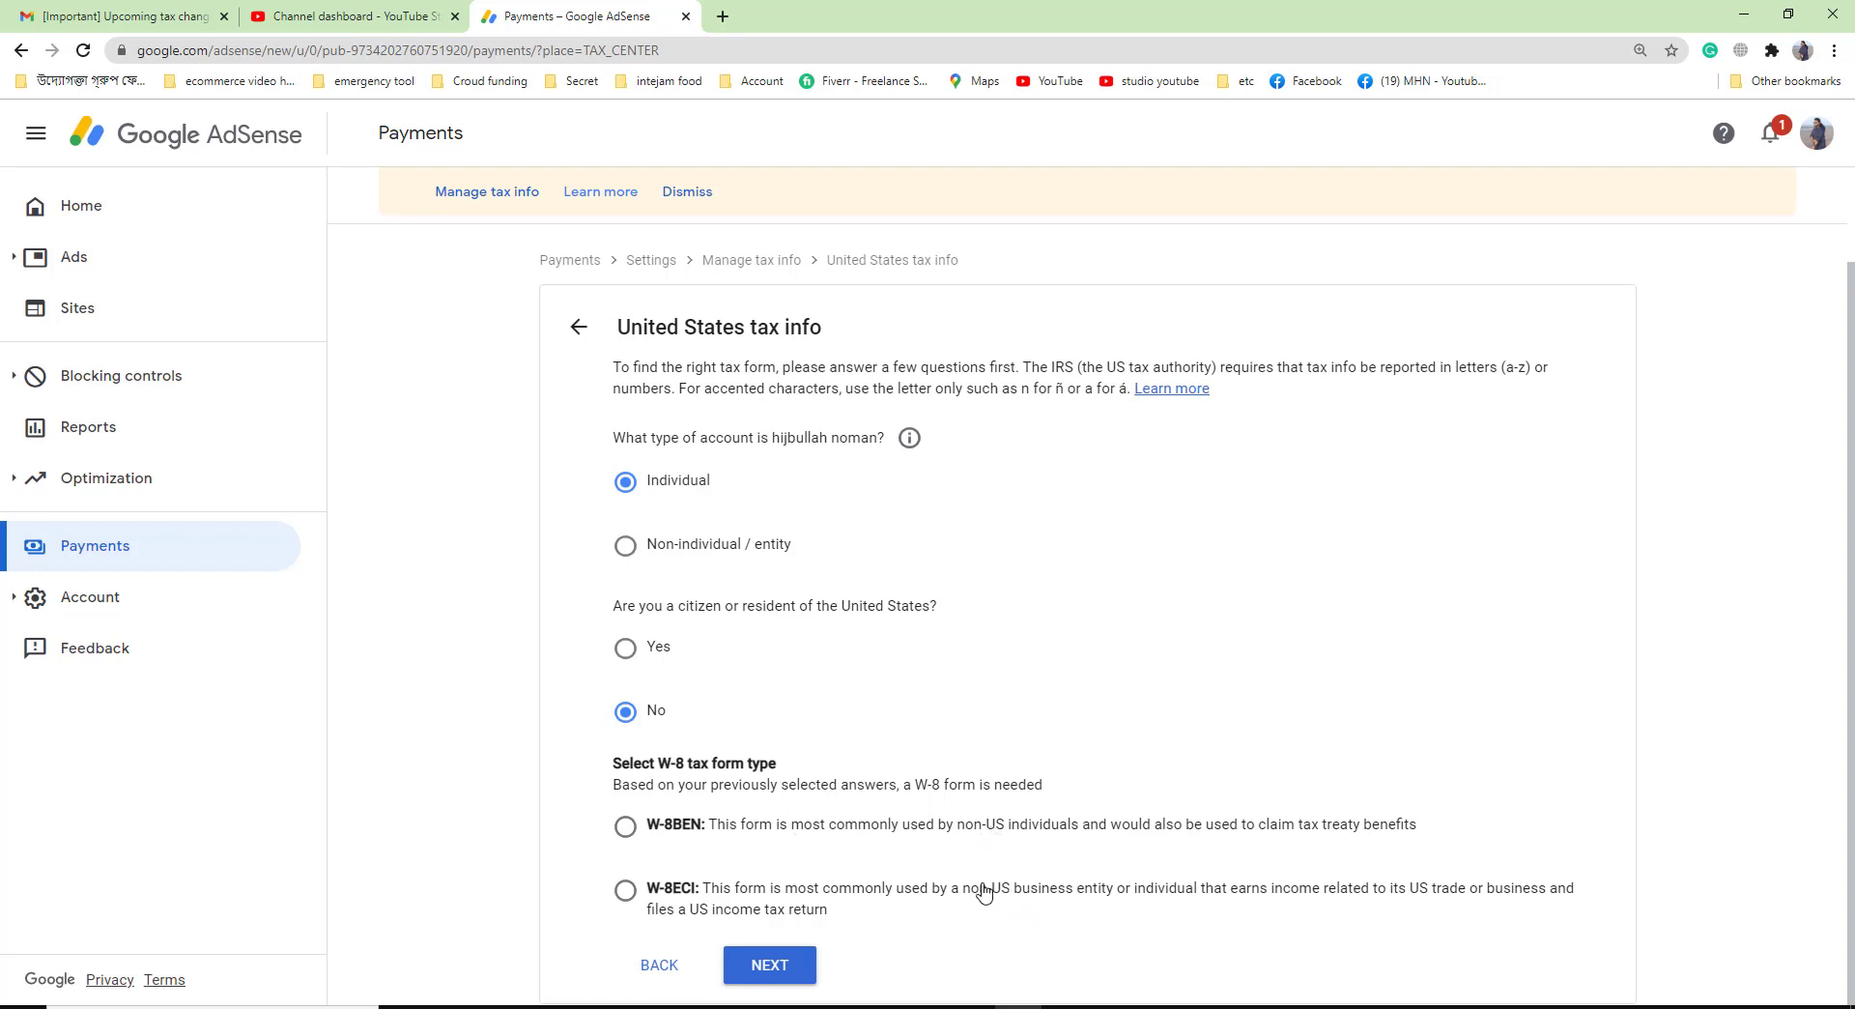
{"action": "left_click", "coordinate": [650, 827]}
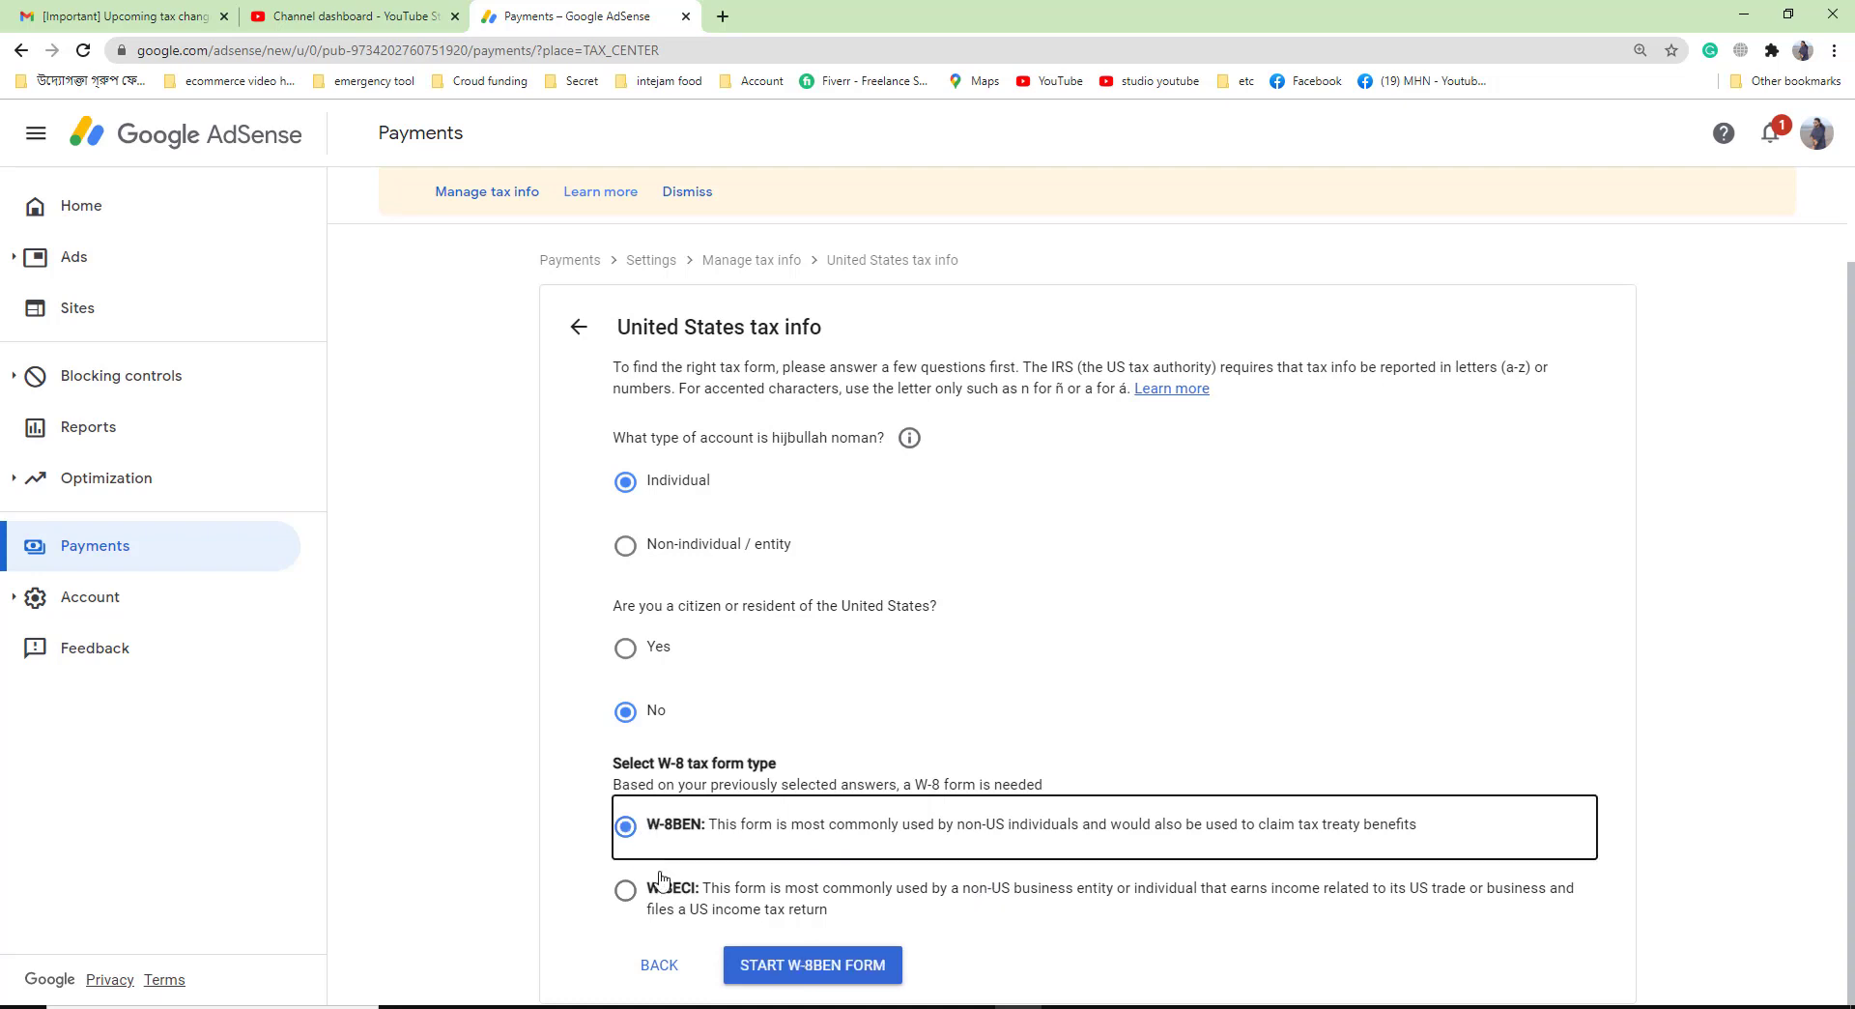
{"action": "left_click", "coordinate": [811, 969]}
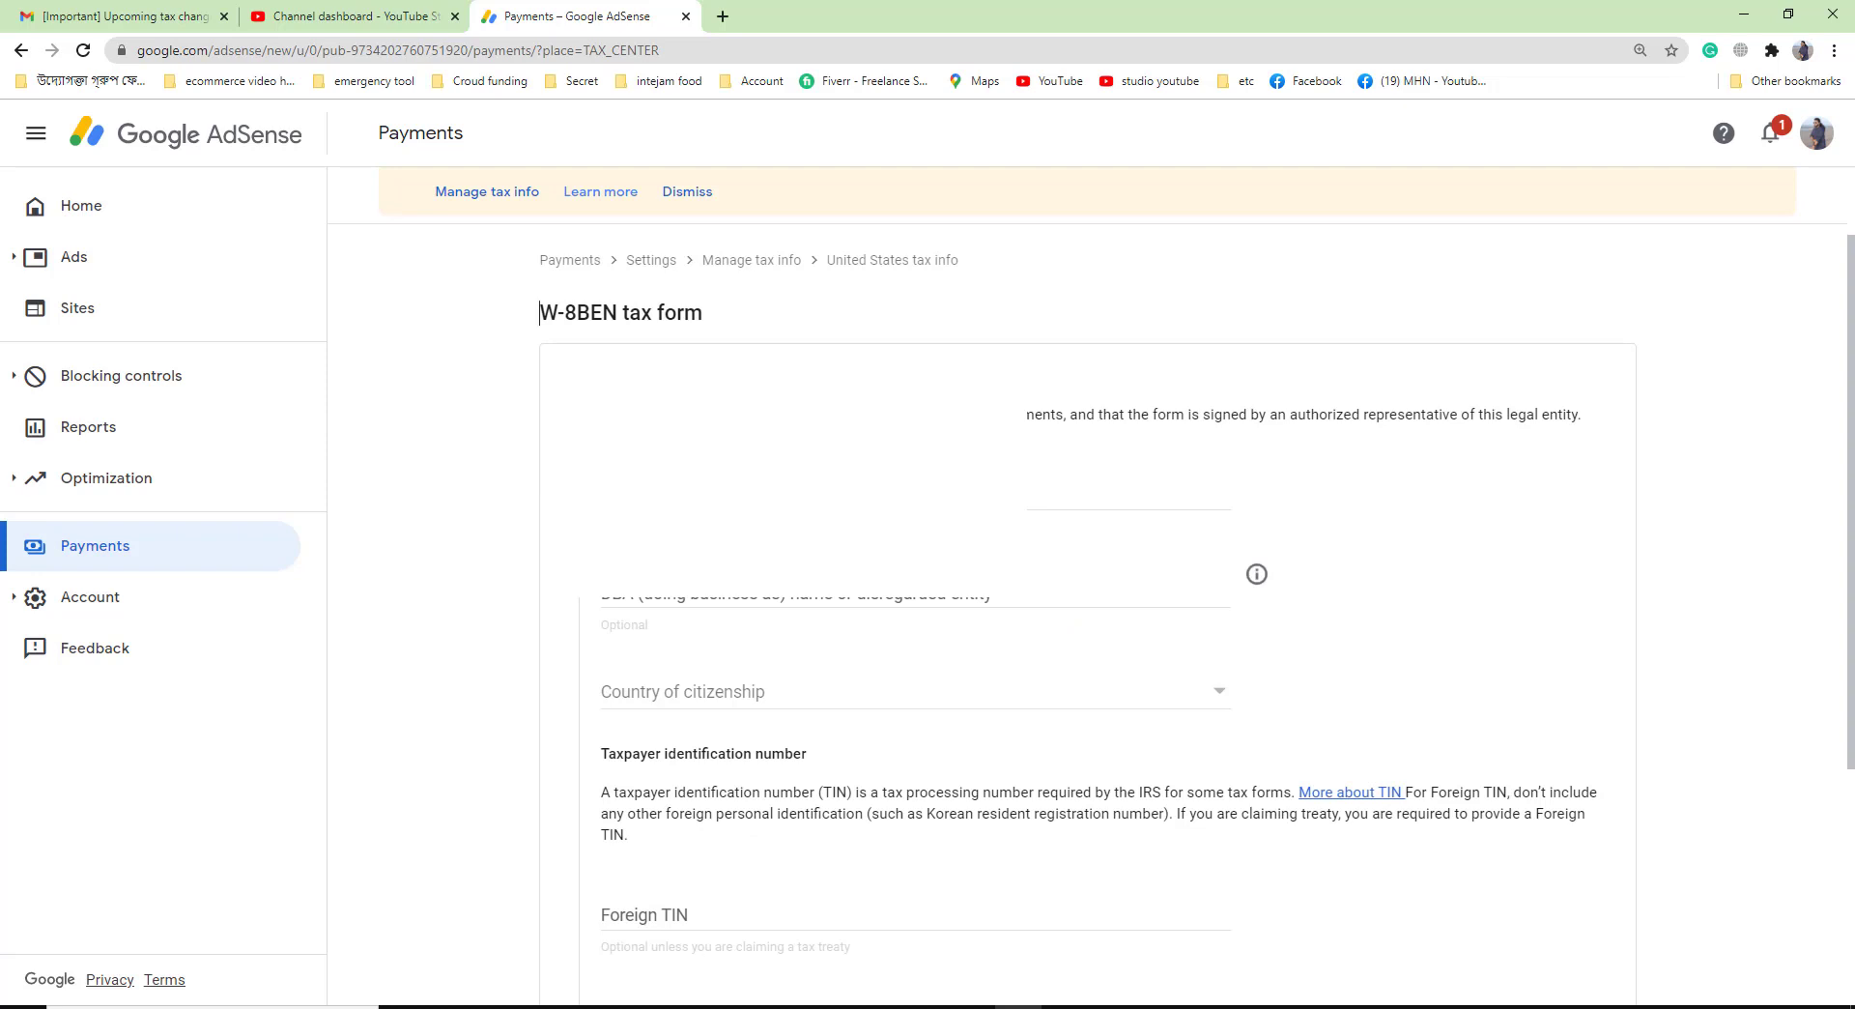
Complete the Tax identity section with Bangladesh as country of citizenship, leaving the taxpayer numbers blank, and continue to the Address section
{"action": "scroll", "coordinate": [539, 313], "scroll_direction": "down", "scroll_amount": 2}
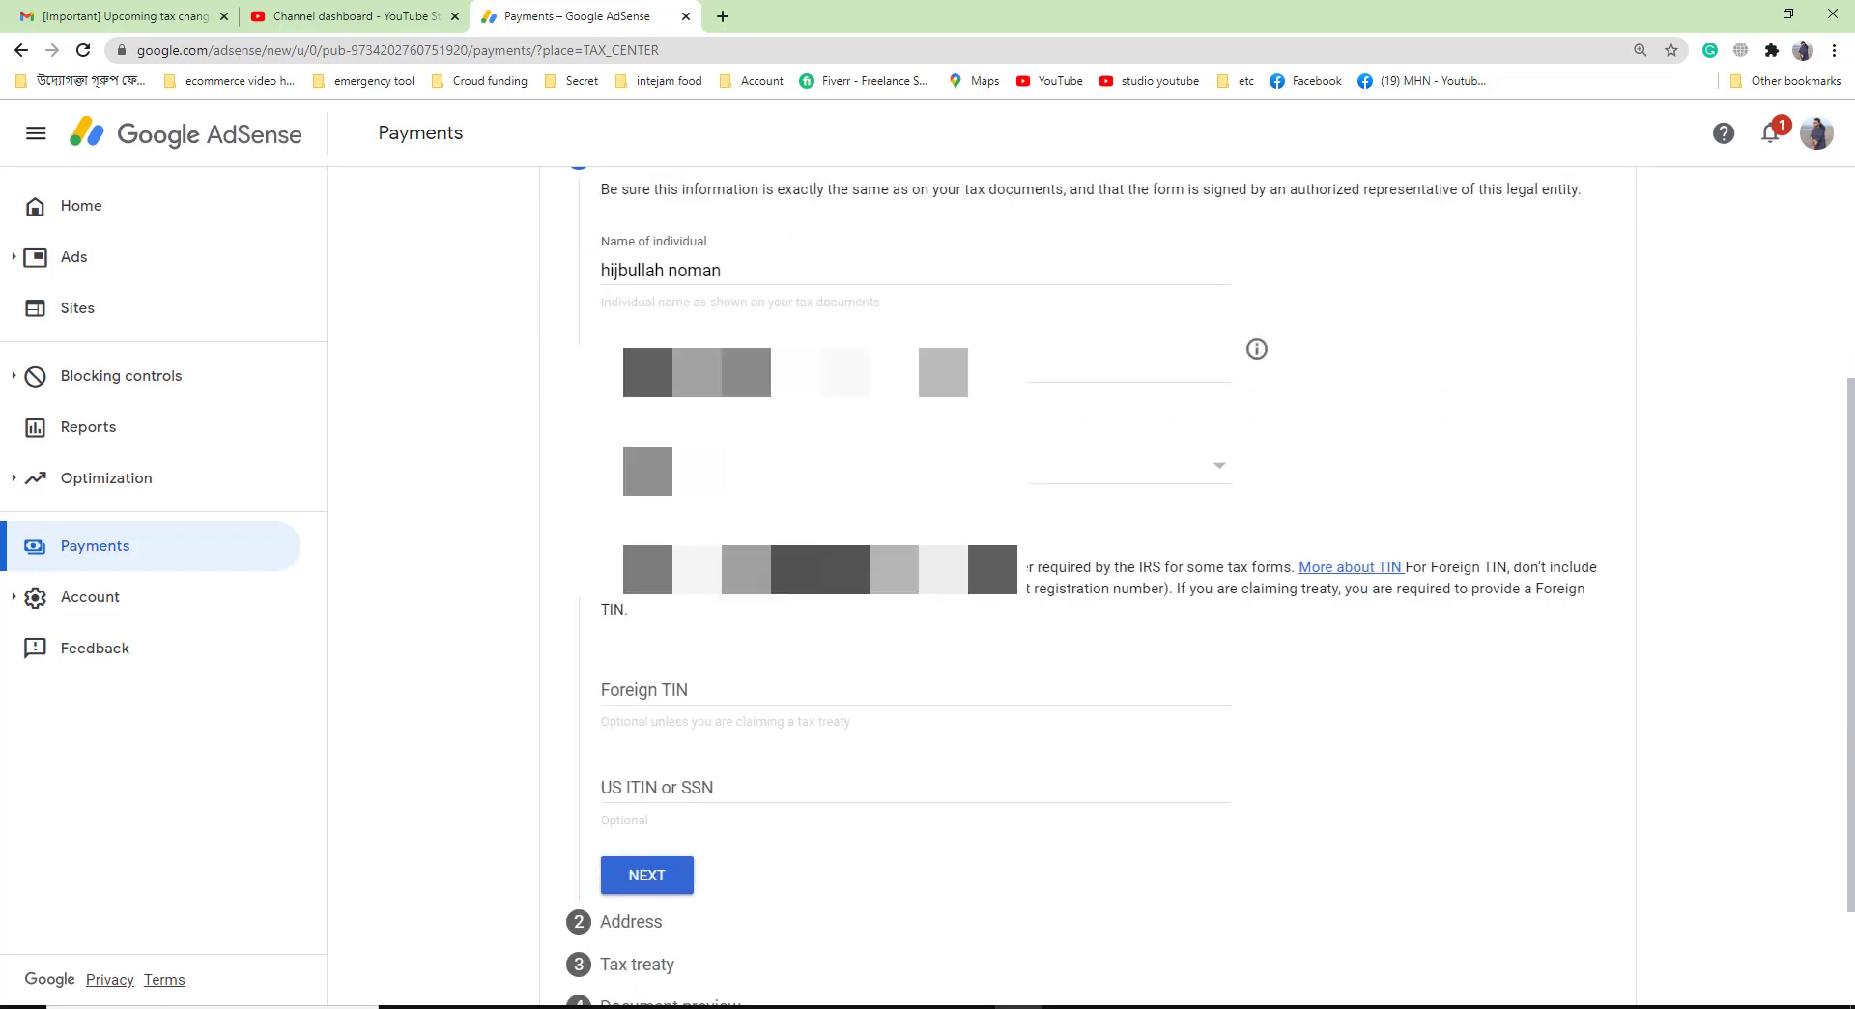
{"action": "scroll", "coordinate": [758, 643], "scroll_direction": "down", "scroll_amount": 2}
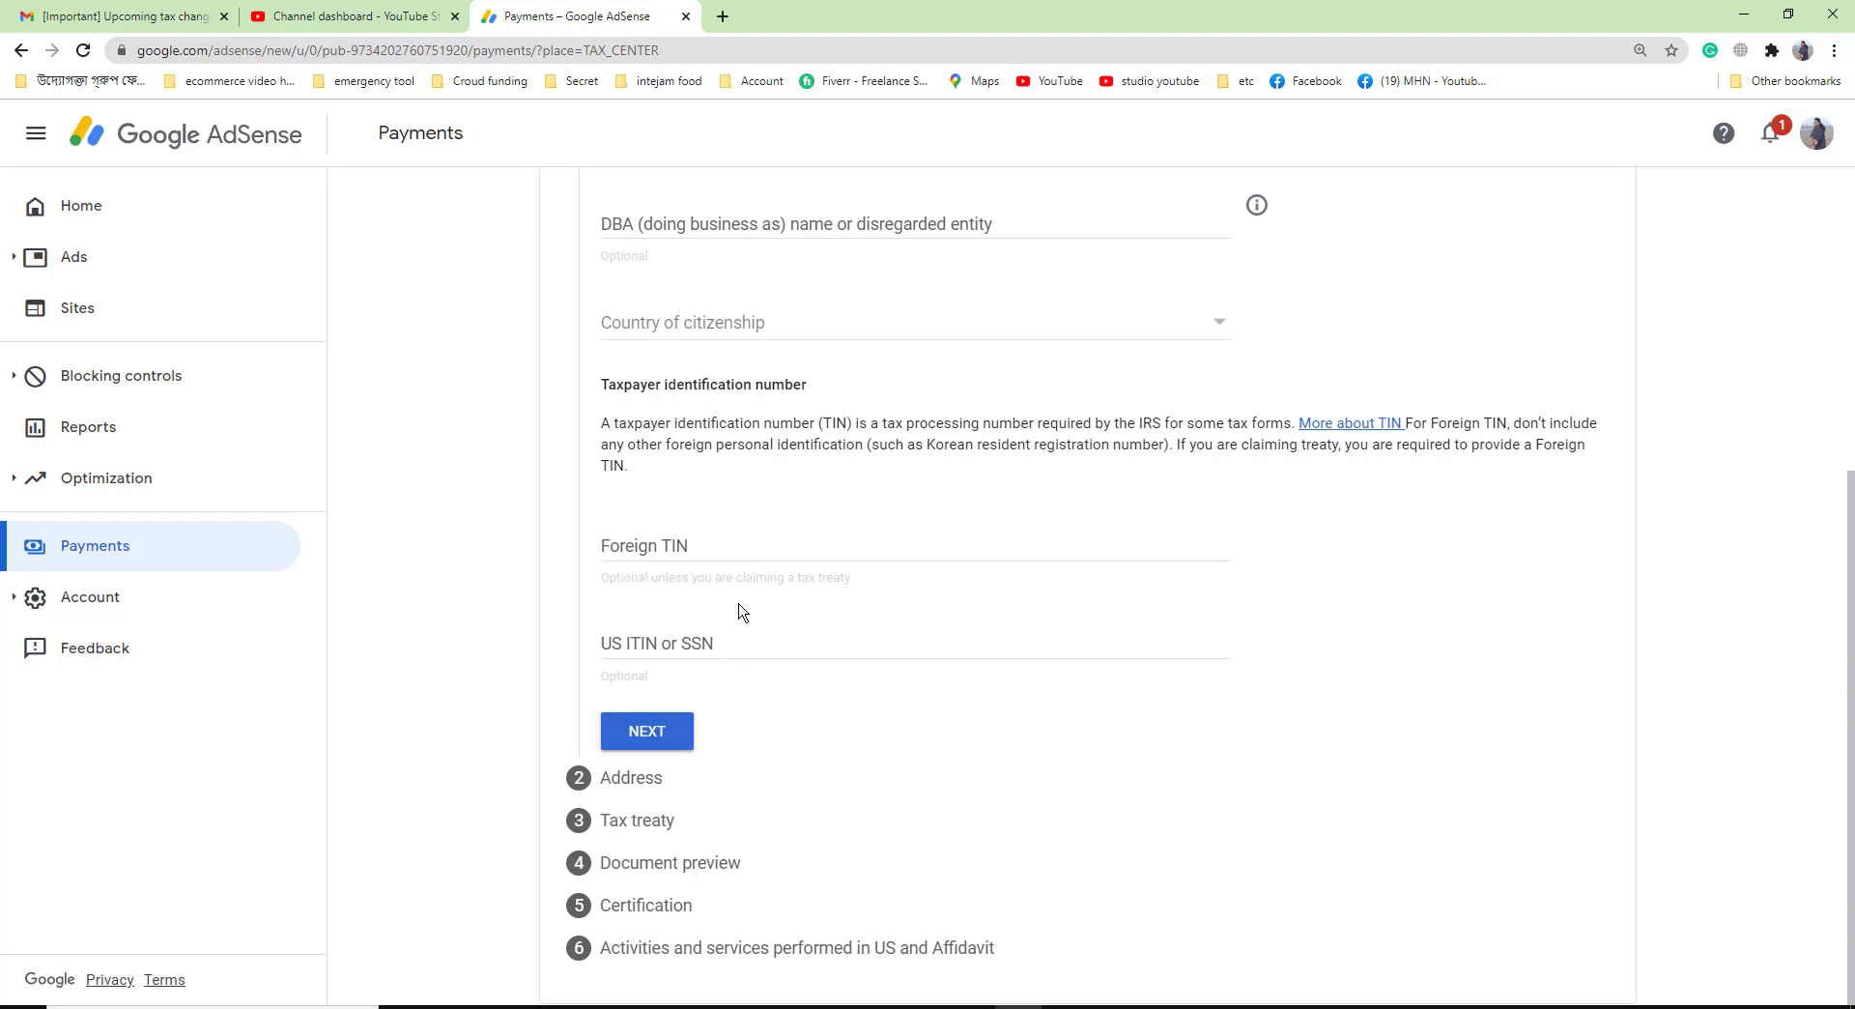
{"action": "left_click", "coordinate": [718, 552]}
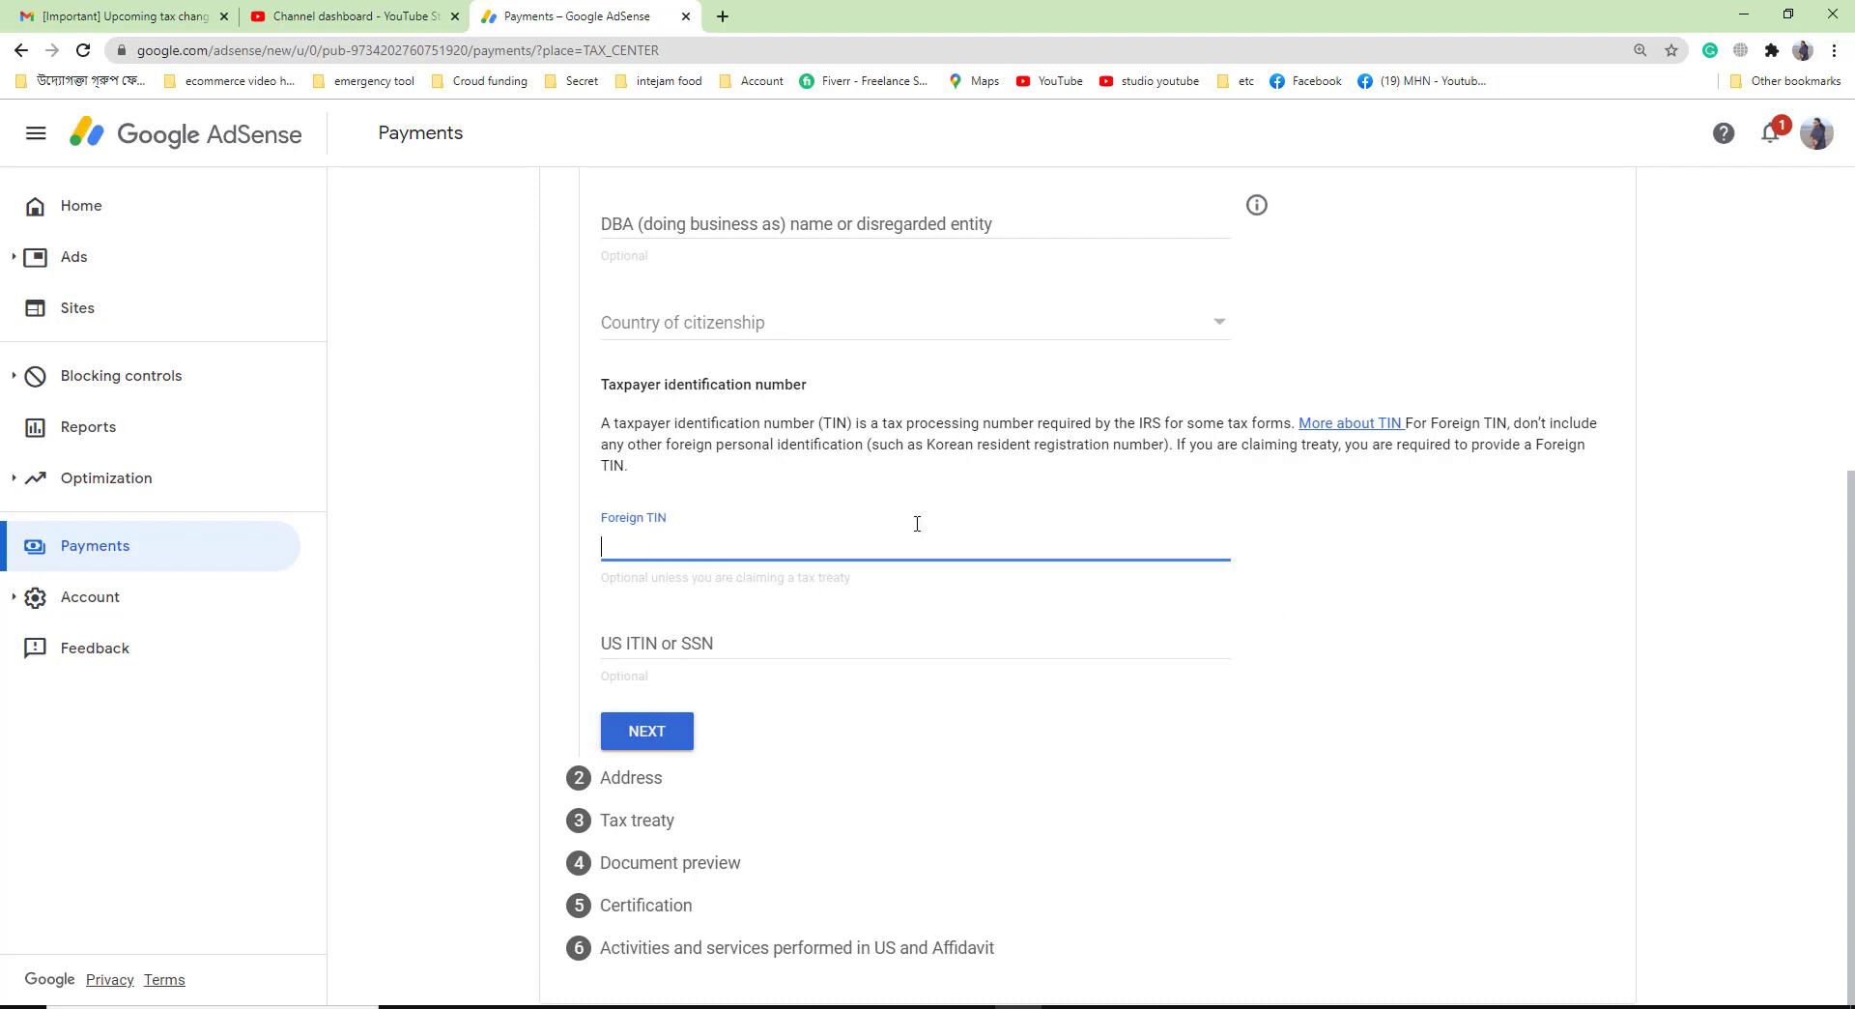
{"action": "scroll", "coordinate": [851, 585], "scroll_direction": "up", "scroll_amount": 2}
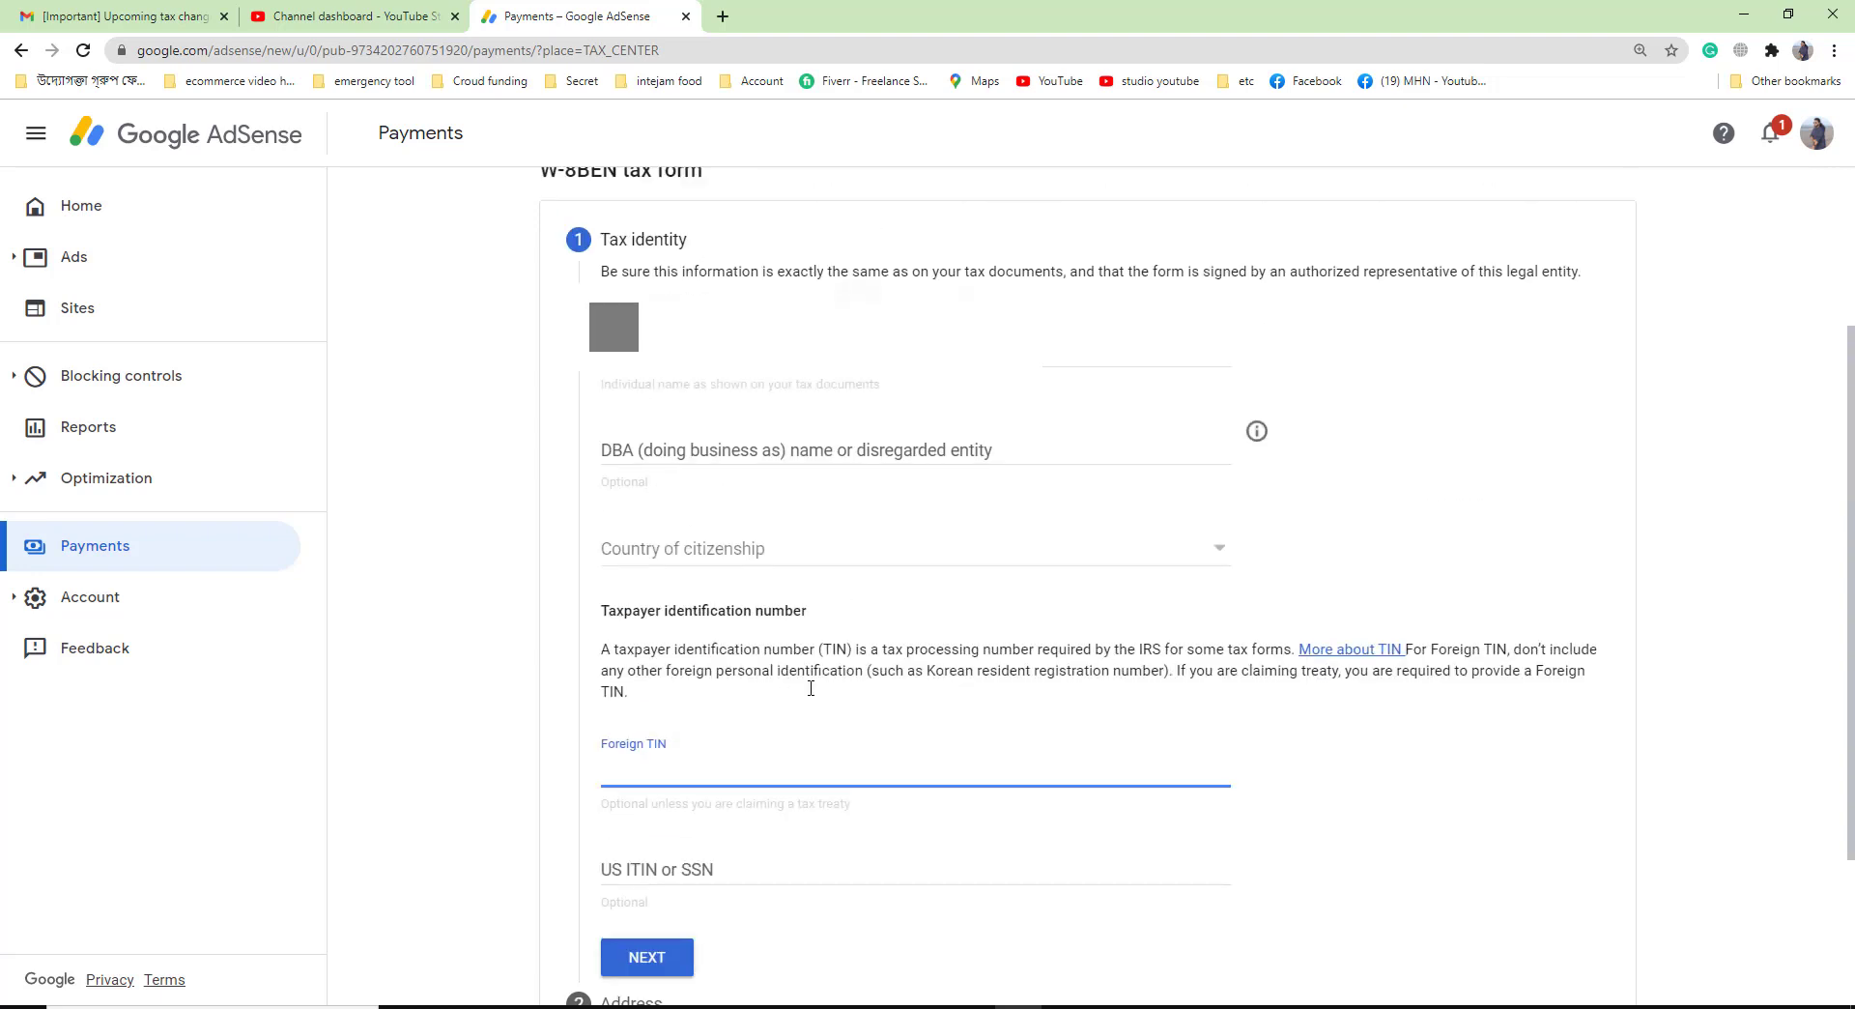
{"action": "left_click", "coordinate": [838, 551]}
{"action": "left_click", "coordinate": [839, 551]}
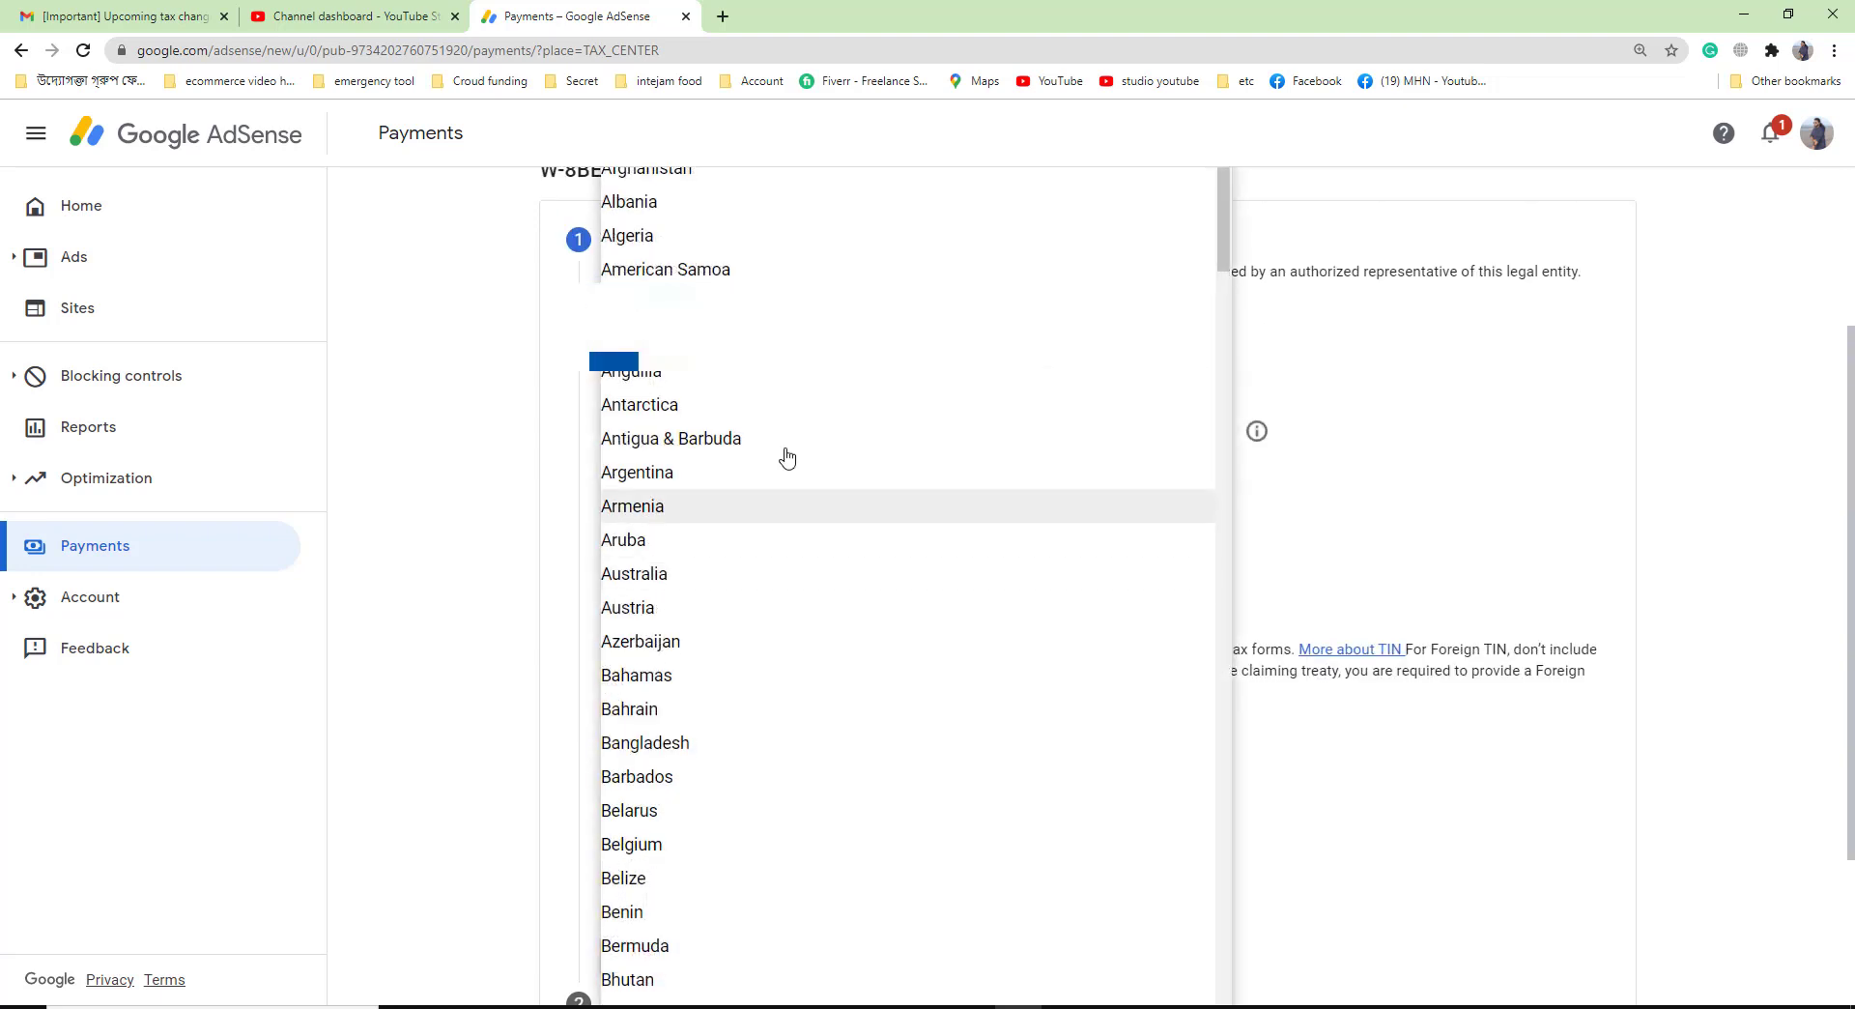
{"action": "left_click", "coordinate": [768, 753]}
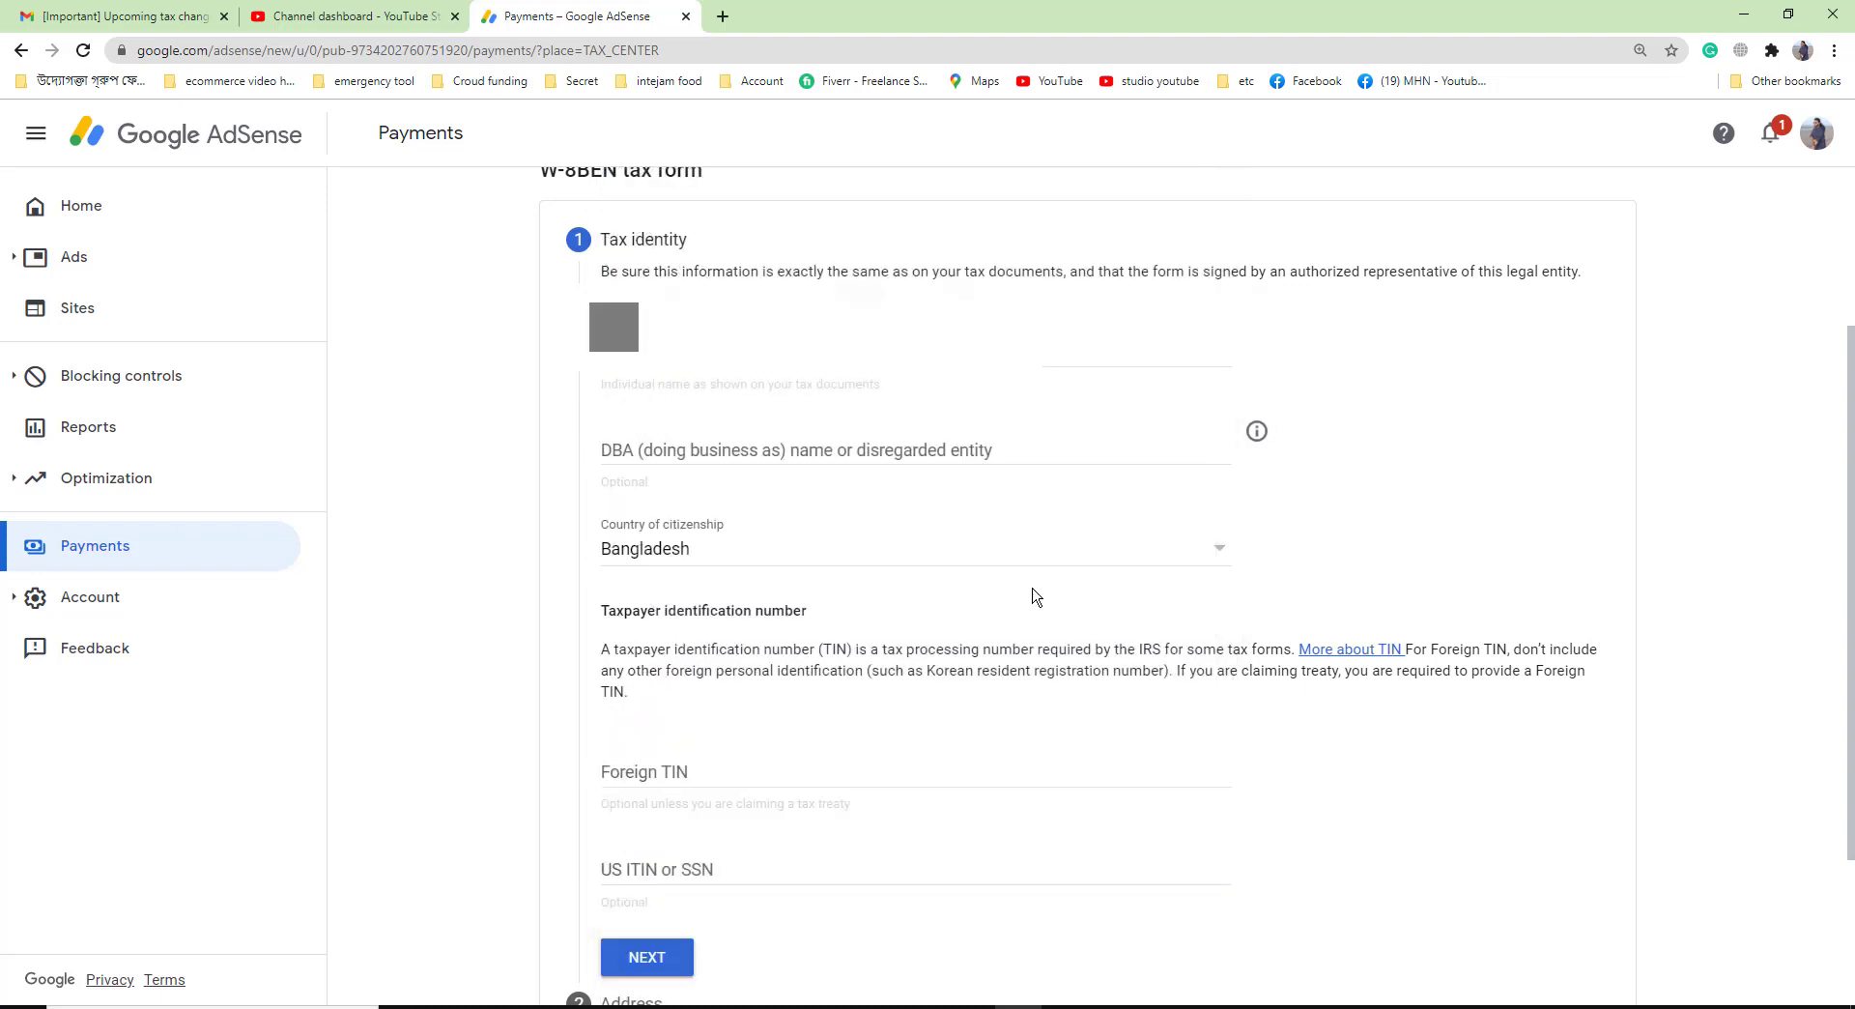
{"action": "scroll", "coordinate": [821, 657], "scroll_direction": "down", "scroll_amount": 2}
{"action": "left_click", "coordinate": [665, 743]}
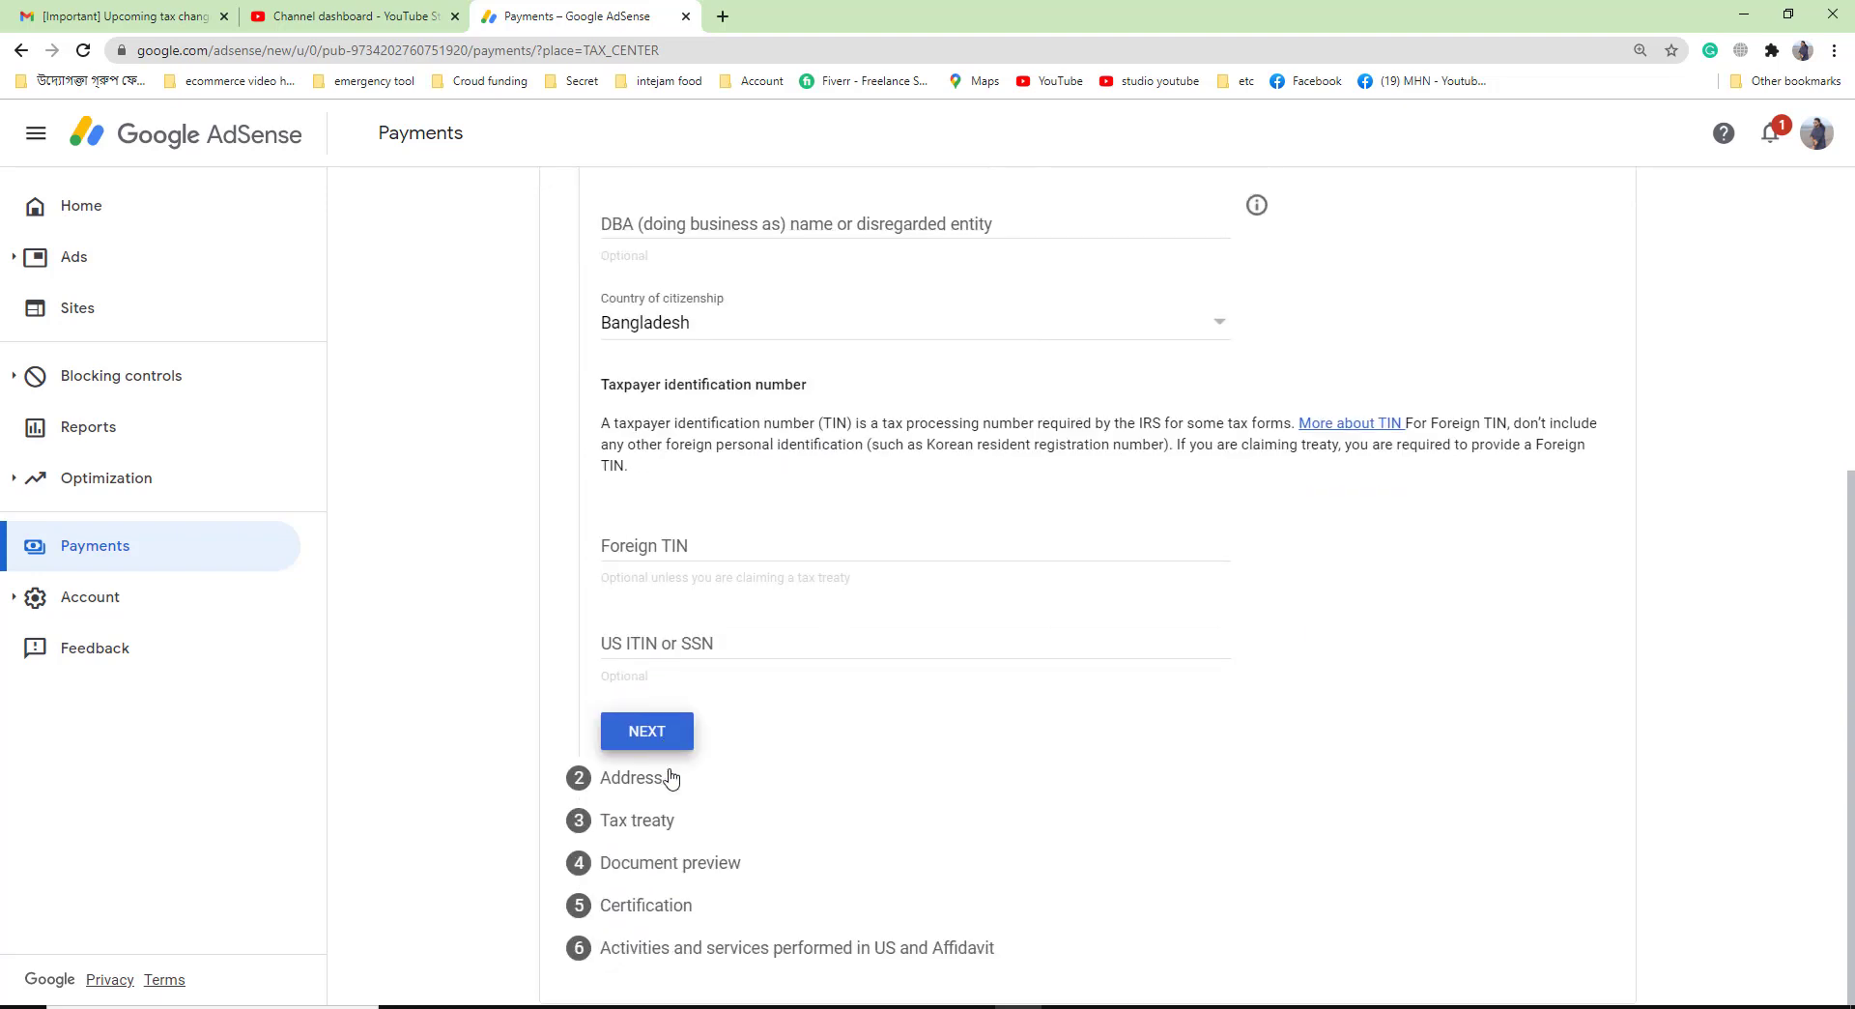
{"action": "scroll", "coordinate": [763, 754], "scroll_direction": "up", "scroll_amount": 2}
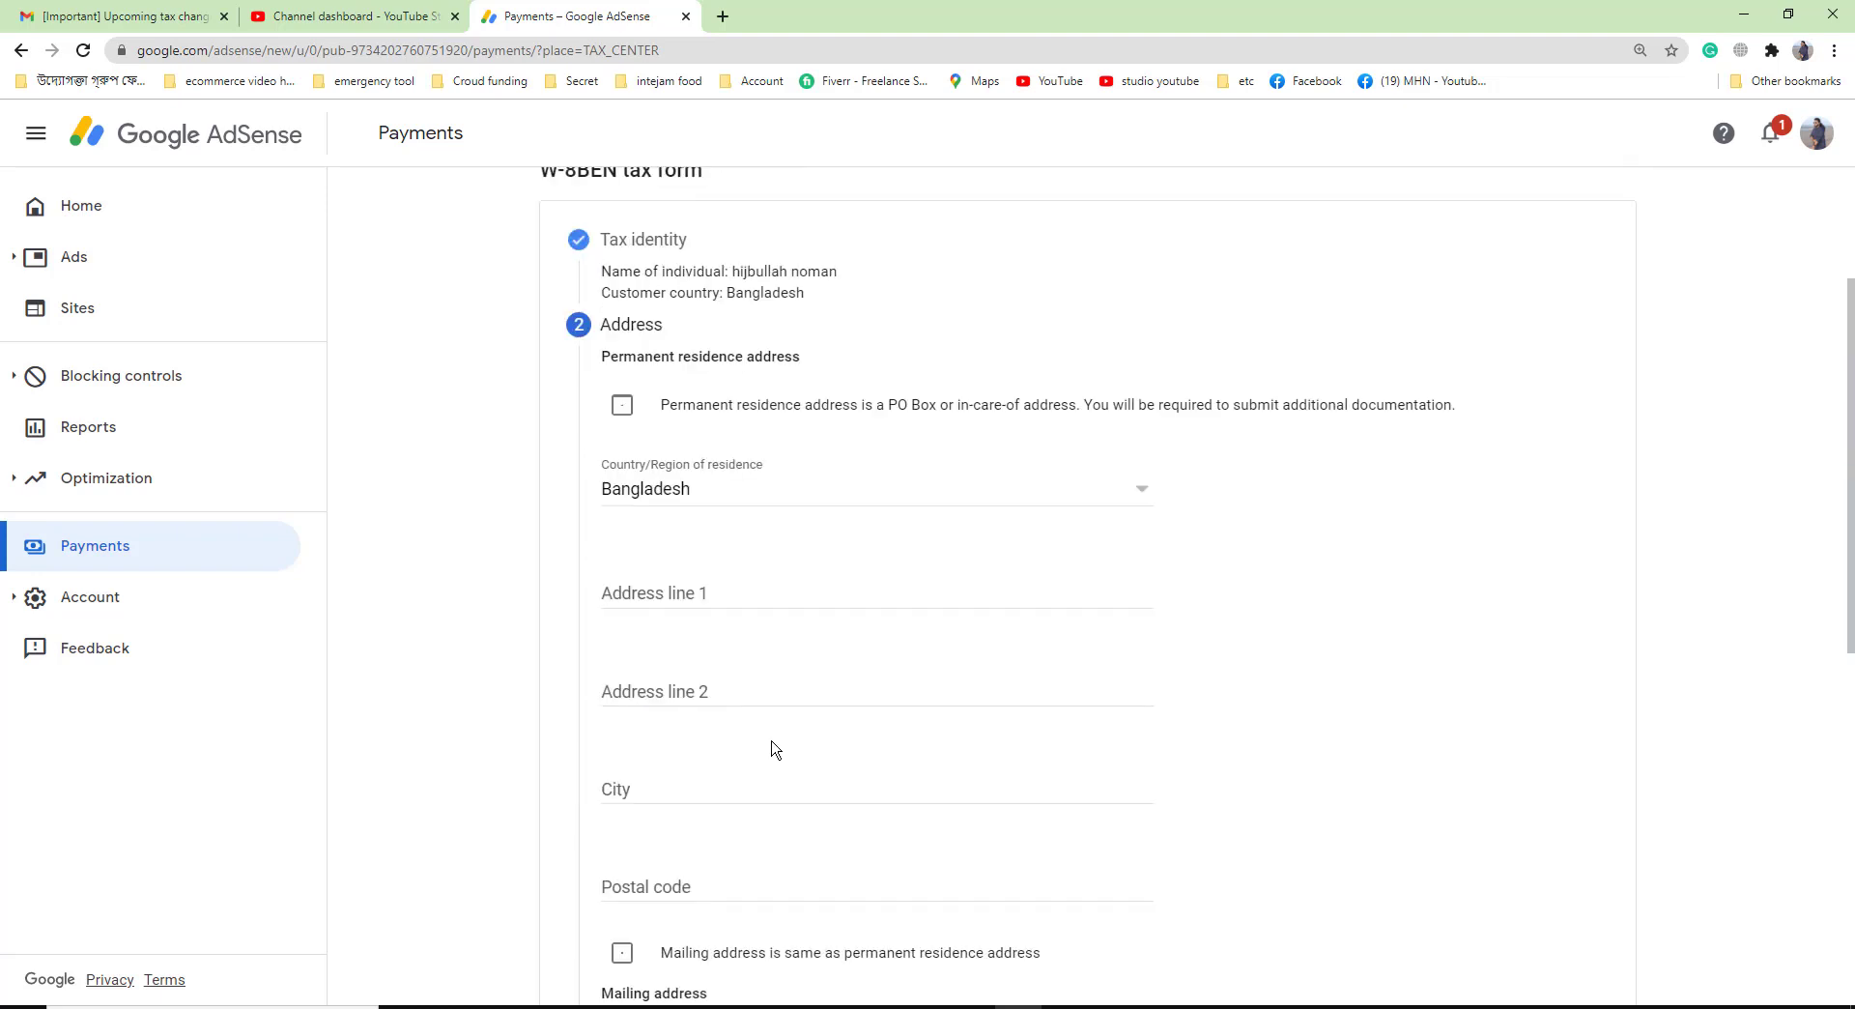
Fill in the permanent residence address, mark the mailing address as the same, and continue to the Tax treaty section
{"action": "left_click", "coordinate": [719, 586]}
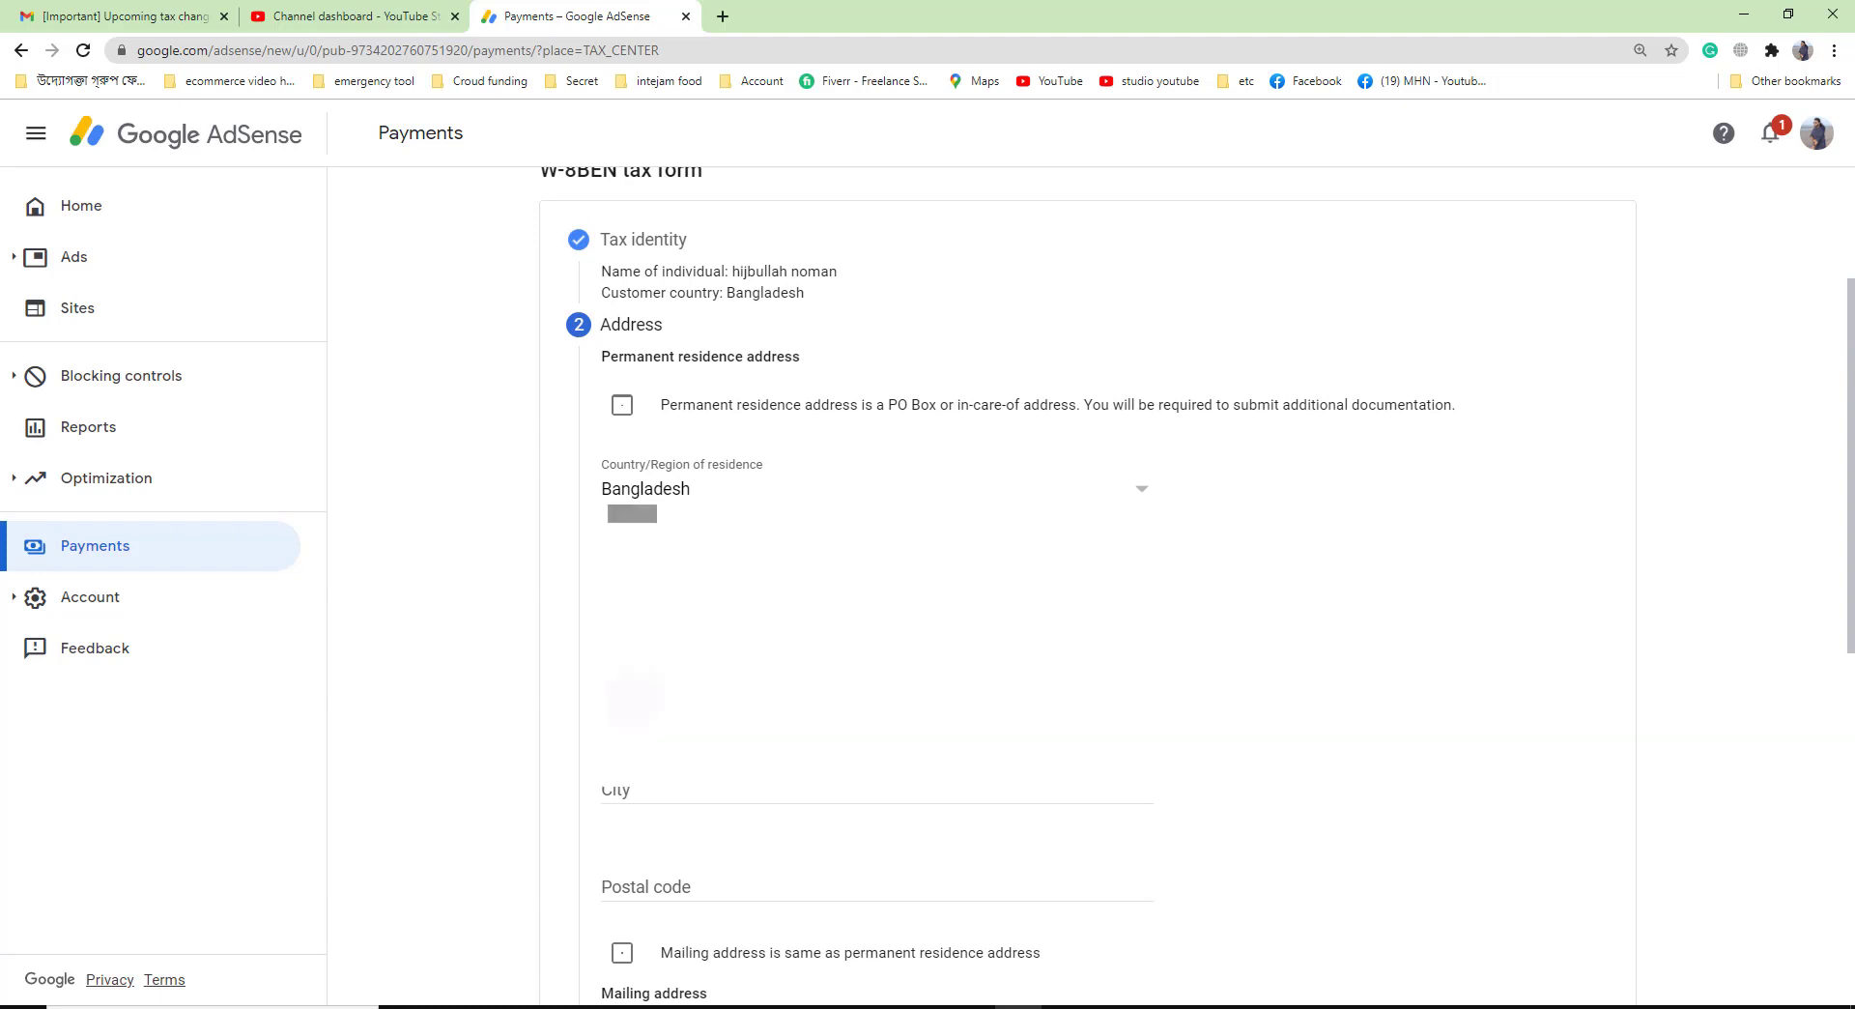
{"action": "left_click", "coordinate": [840, 715]}
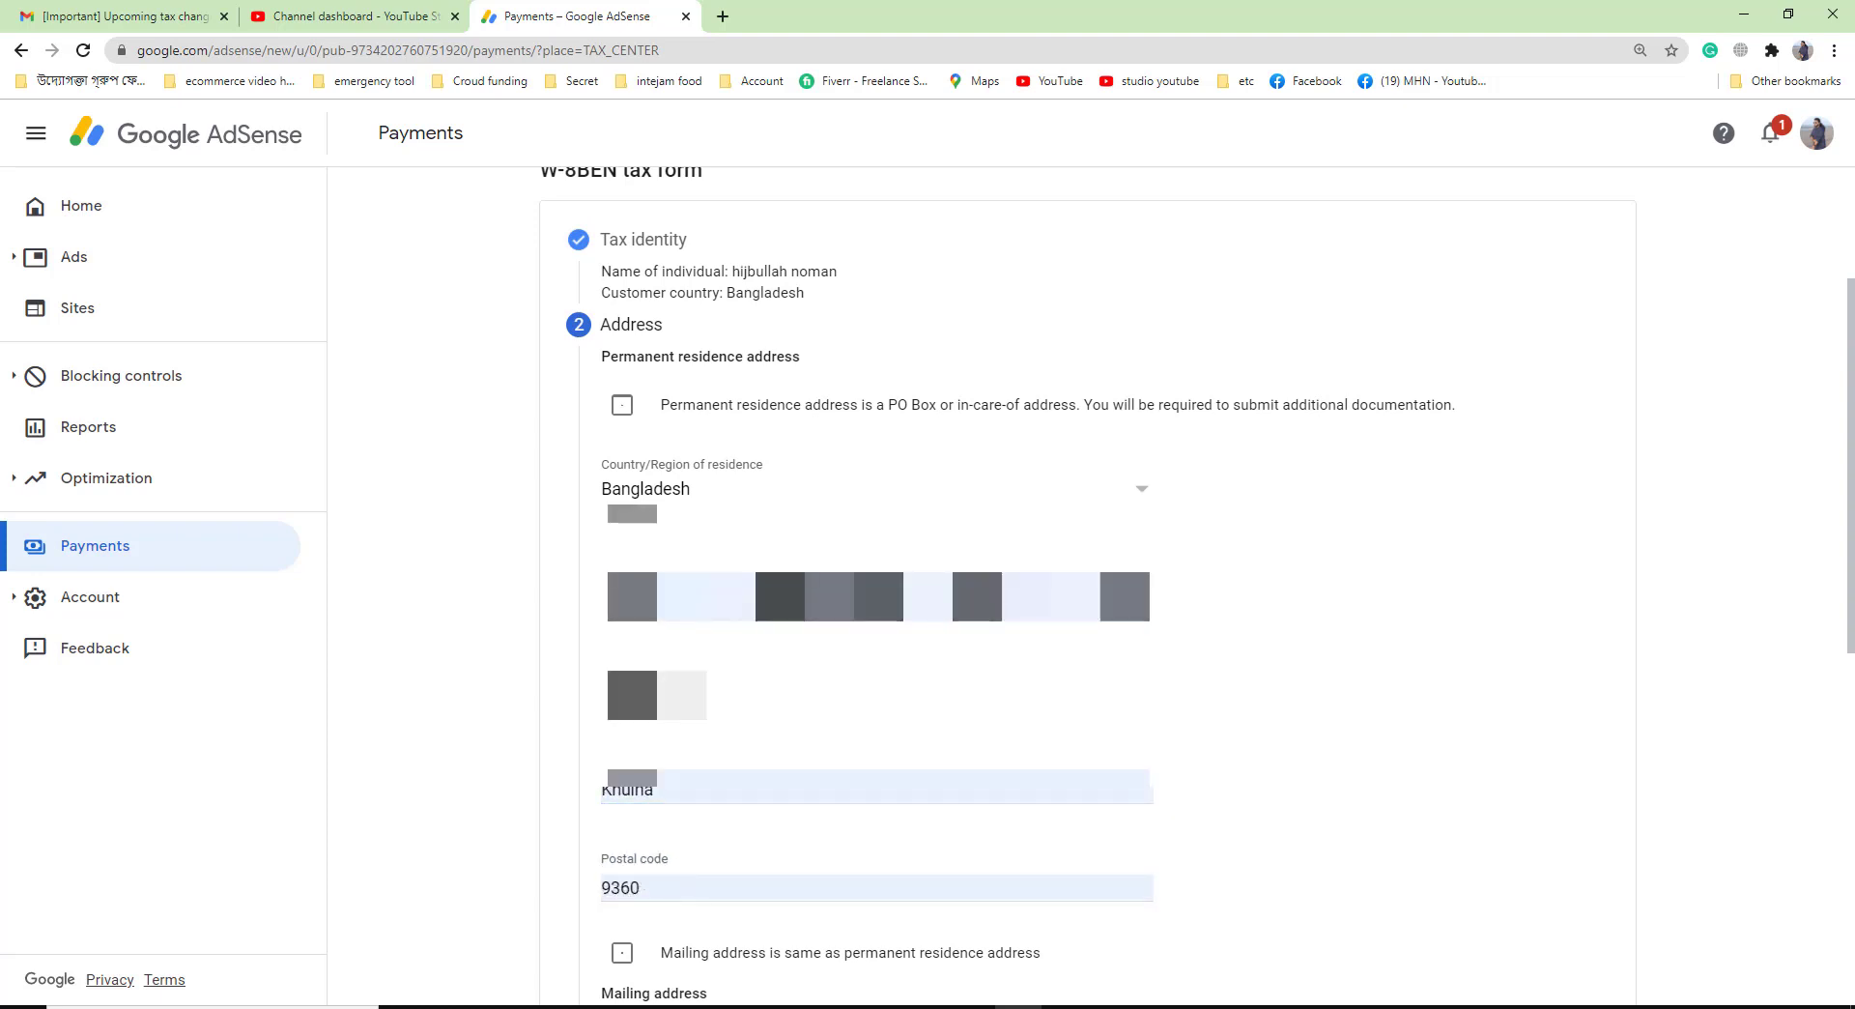
{"action": "scroll", "coordinate": [845, 710], "scroll_direction": "down", "scroll_amount": 2}
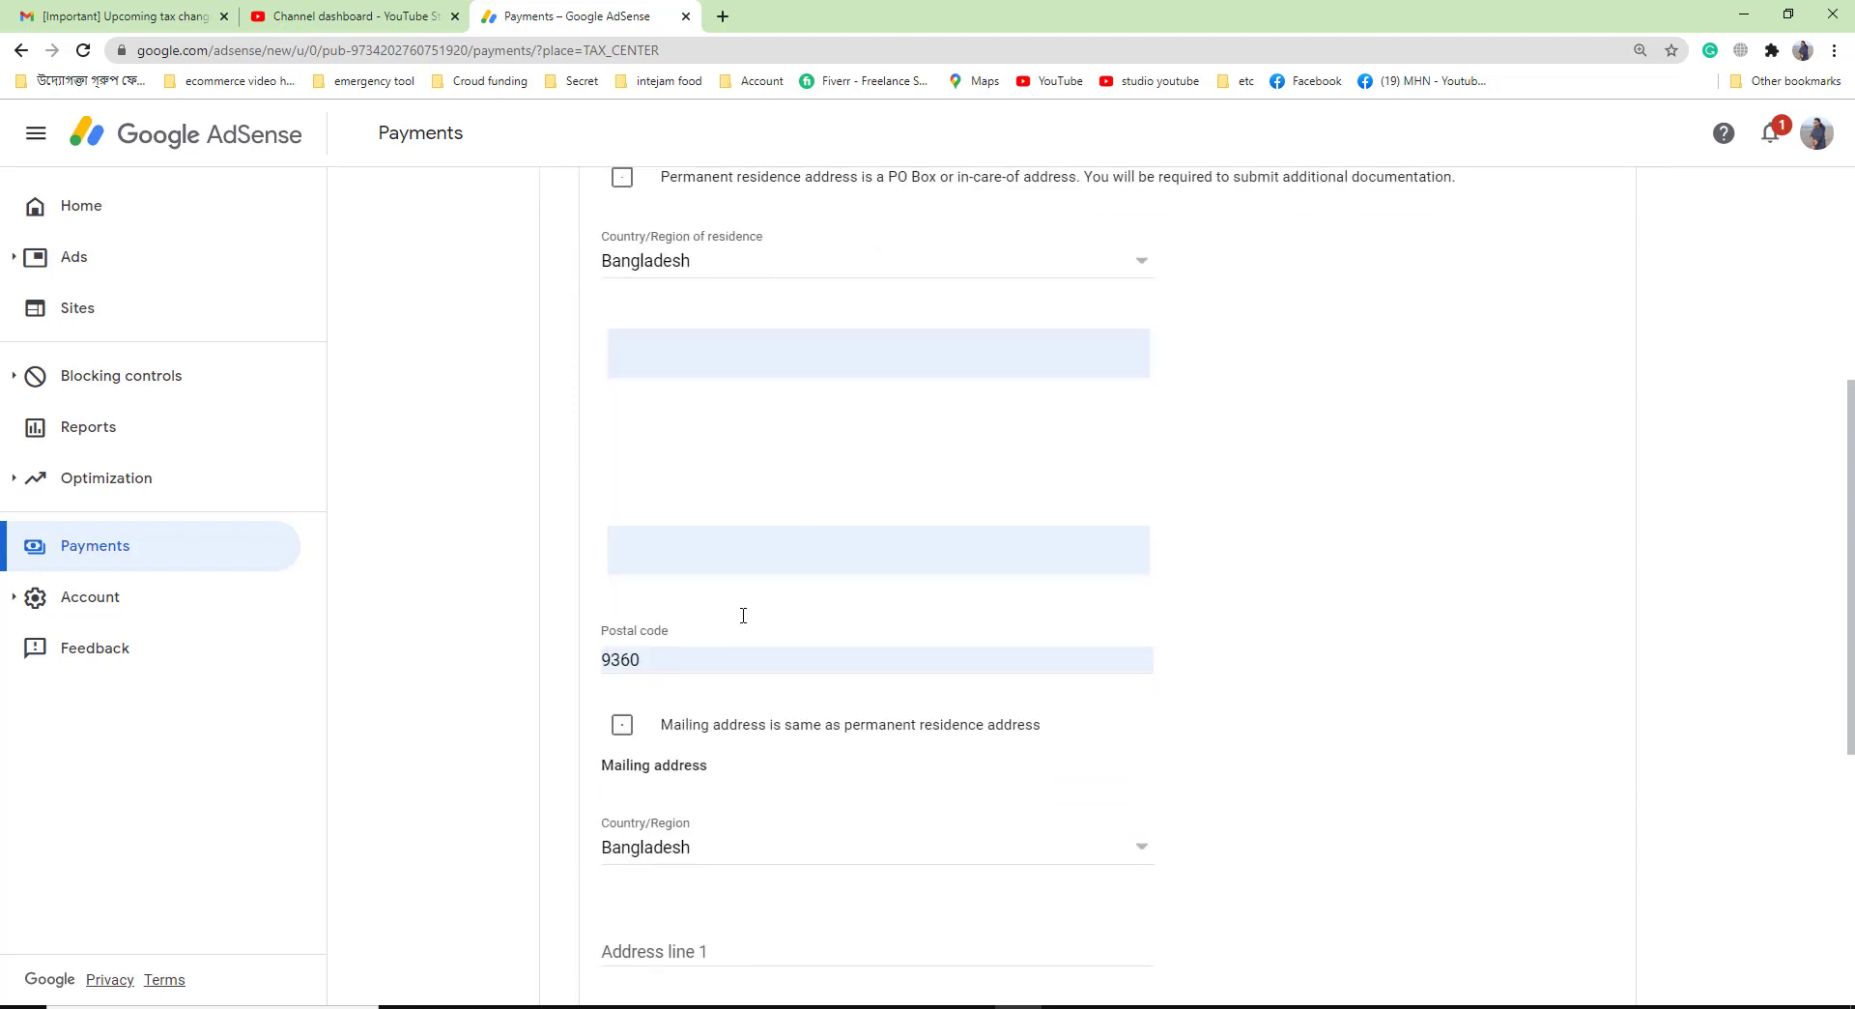
{"action": "scroll", "coordinate": [741, 615], "scroll_direction": "down", "scroll_amount": 2}
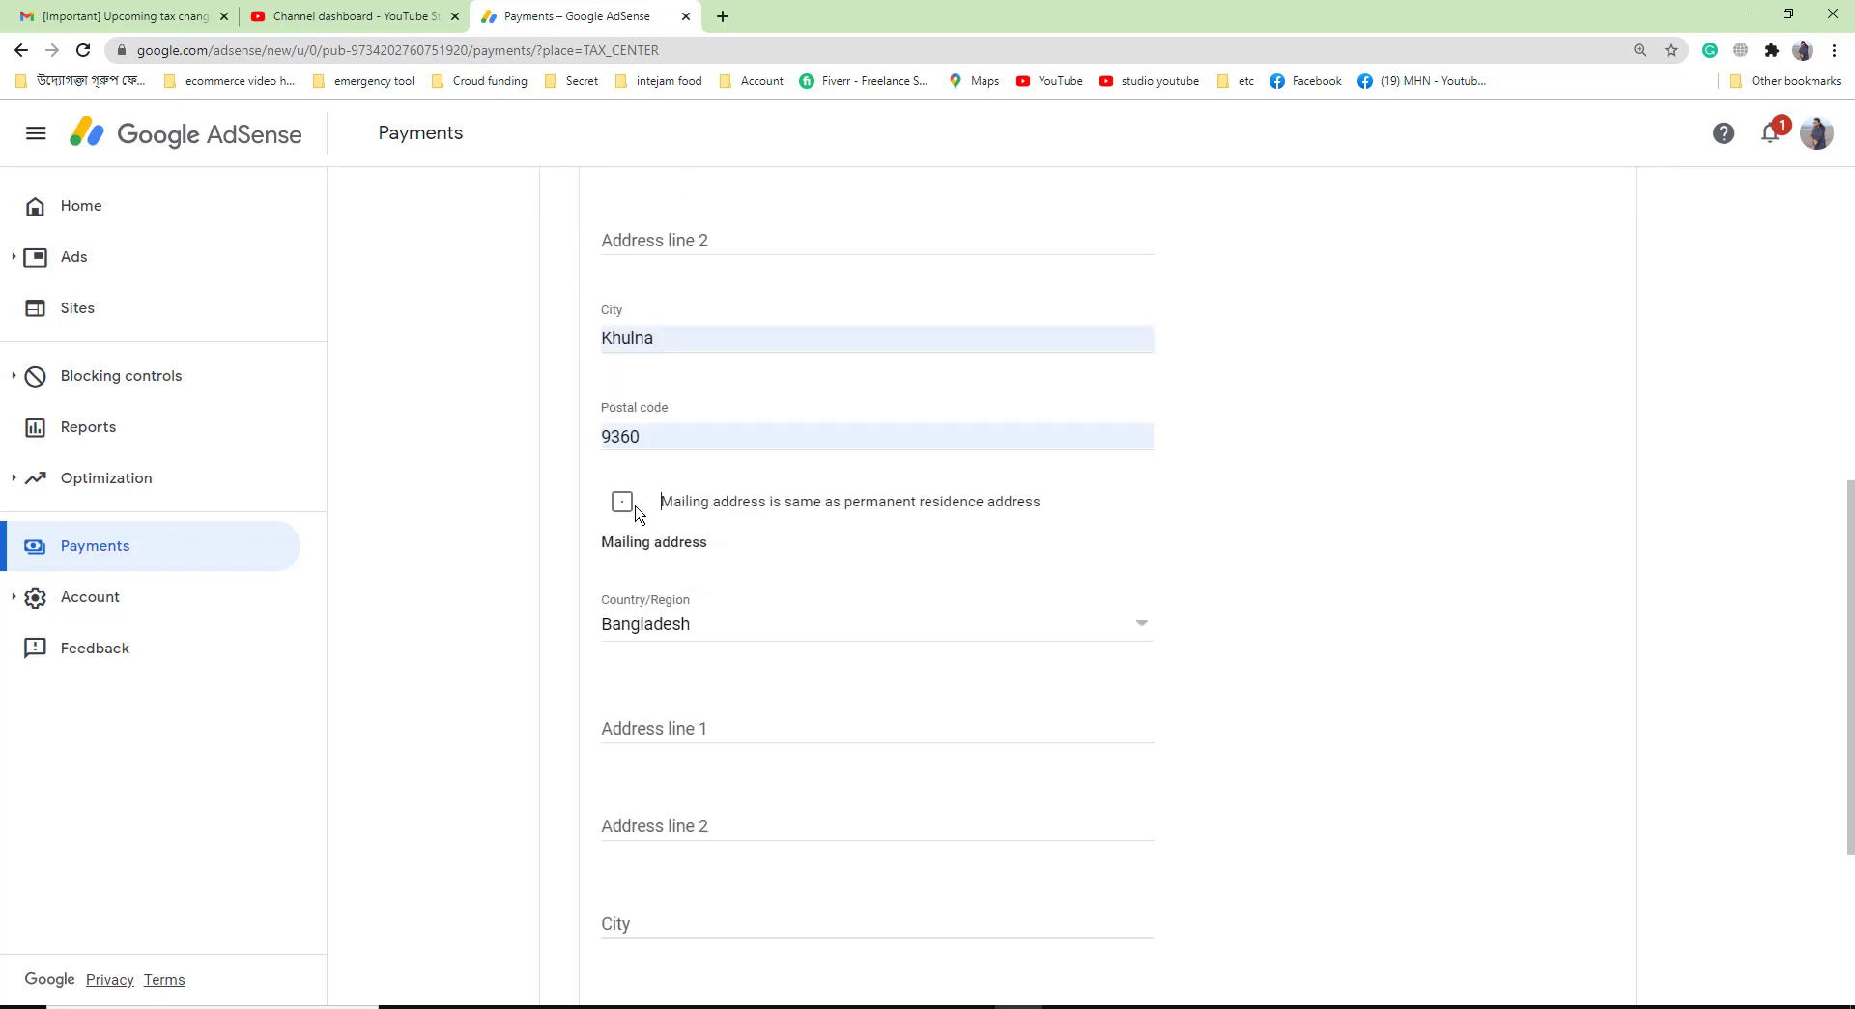
{"action": "left_click", "coordinate": [628, 503]}
{"action": "left_click", "coordinate": [757, 773]}
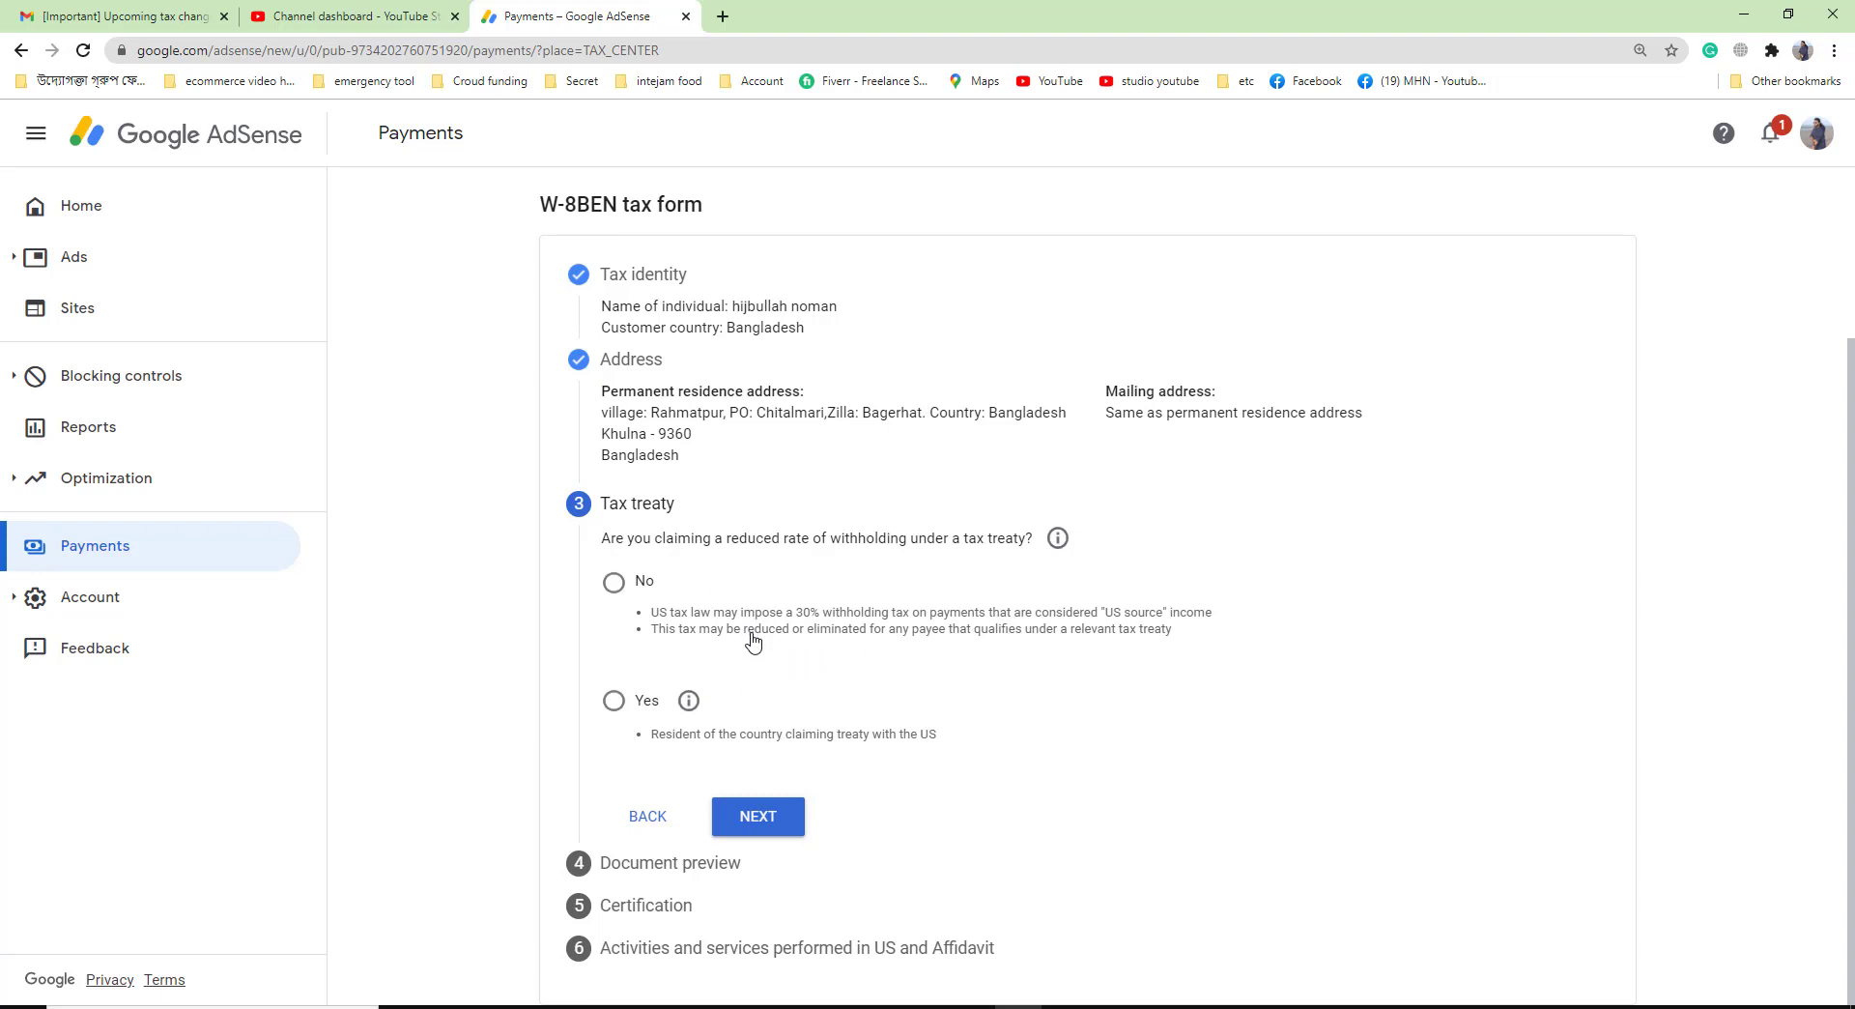
Try claiming a reduced treaty rate for Services (AdSense) with a 0% (reduced rate) withholding rate and the treaty terms reason selected
{"action": "left_click", "coordinate": [628, 589]}
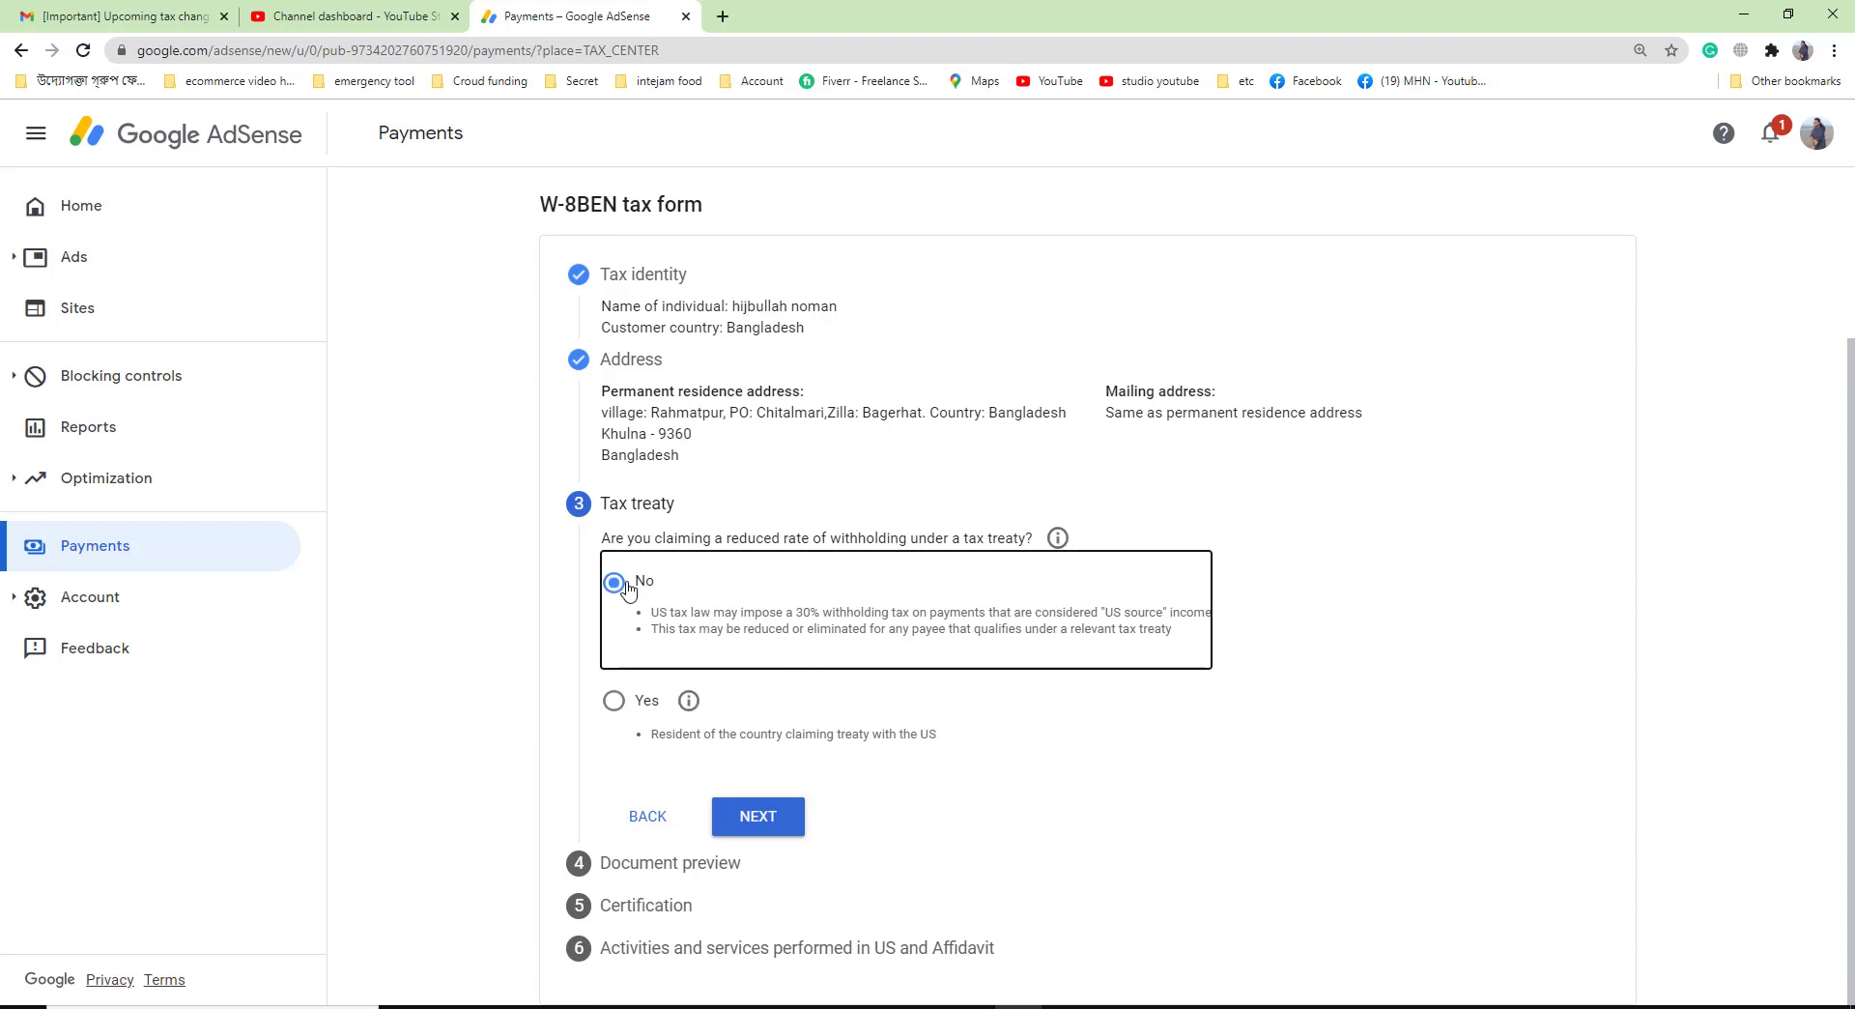
{"action": "left_click", "coordinate": [616, 706]}
{"action": "scroll", "coordinate": [684, 701], "scroll_direction": "down", "scroll_amount": 5}
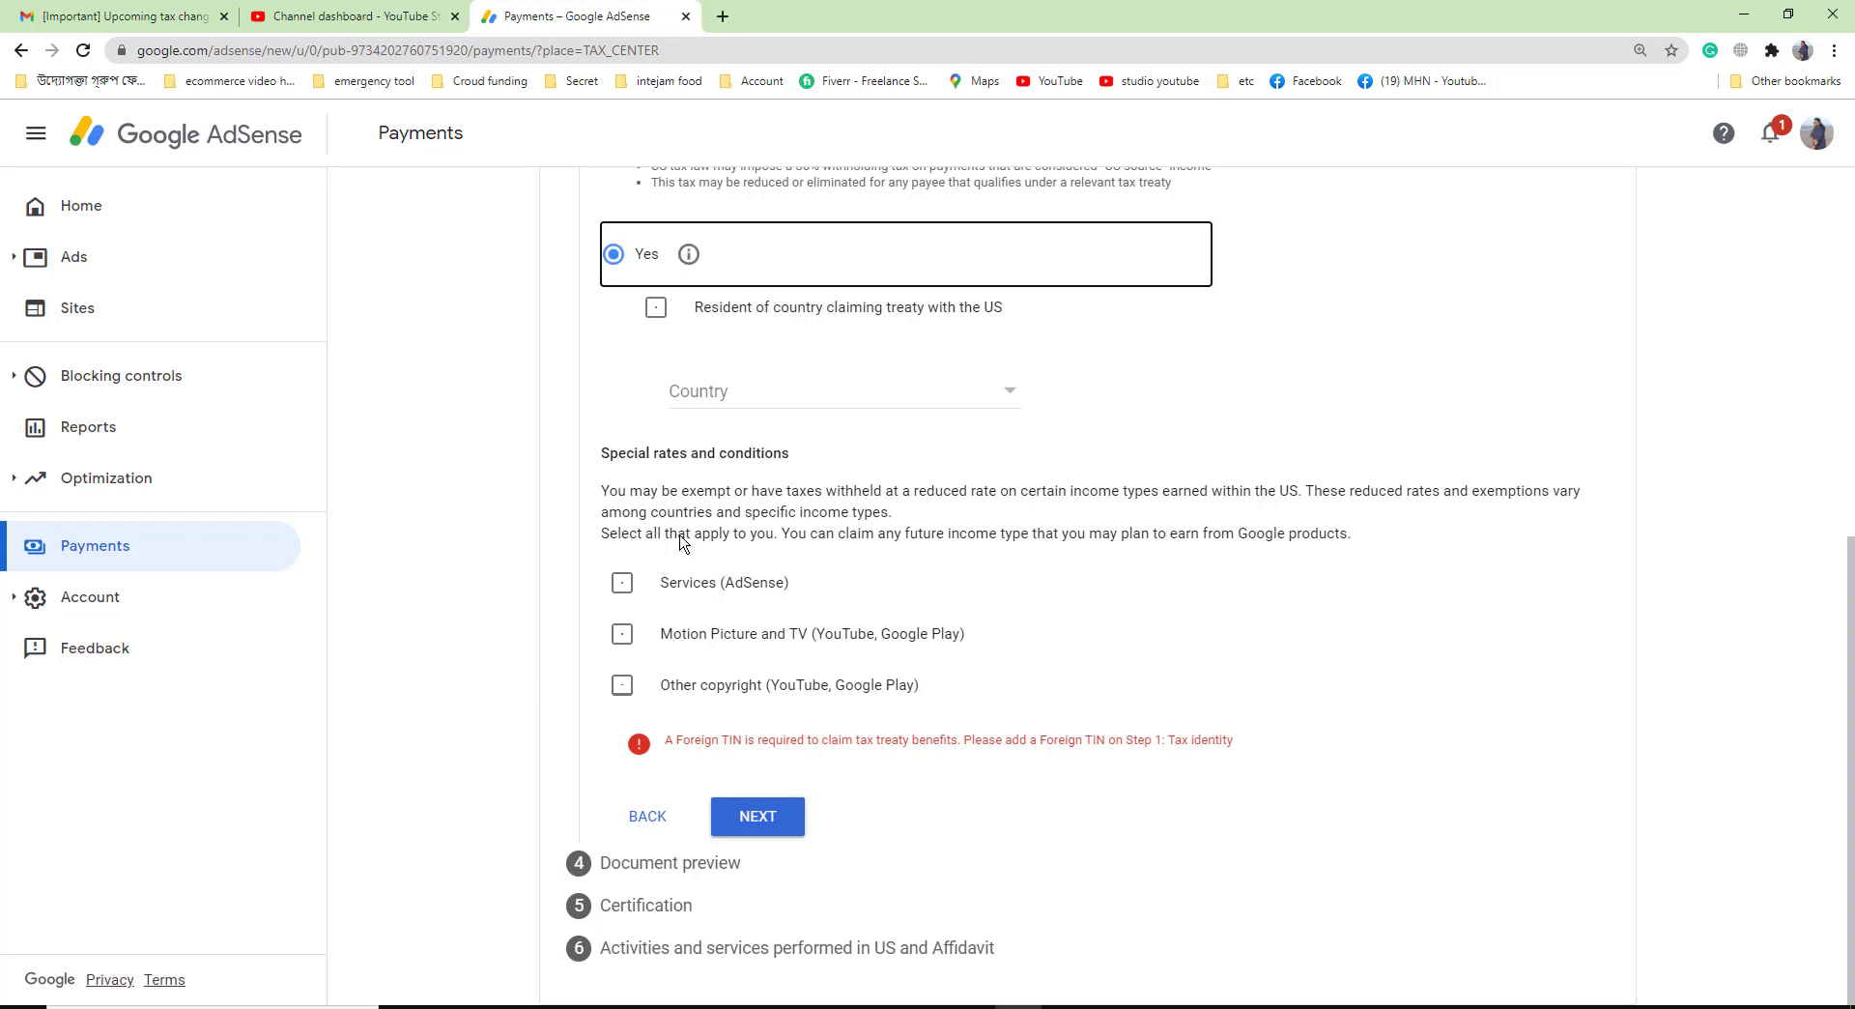
{"action": "left_click", "coordinate": [623, 584]}
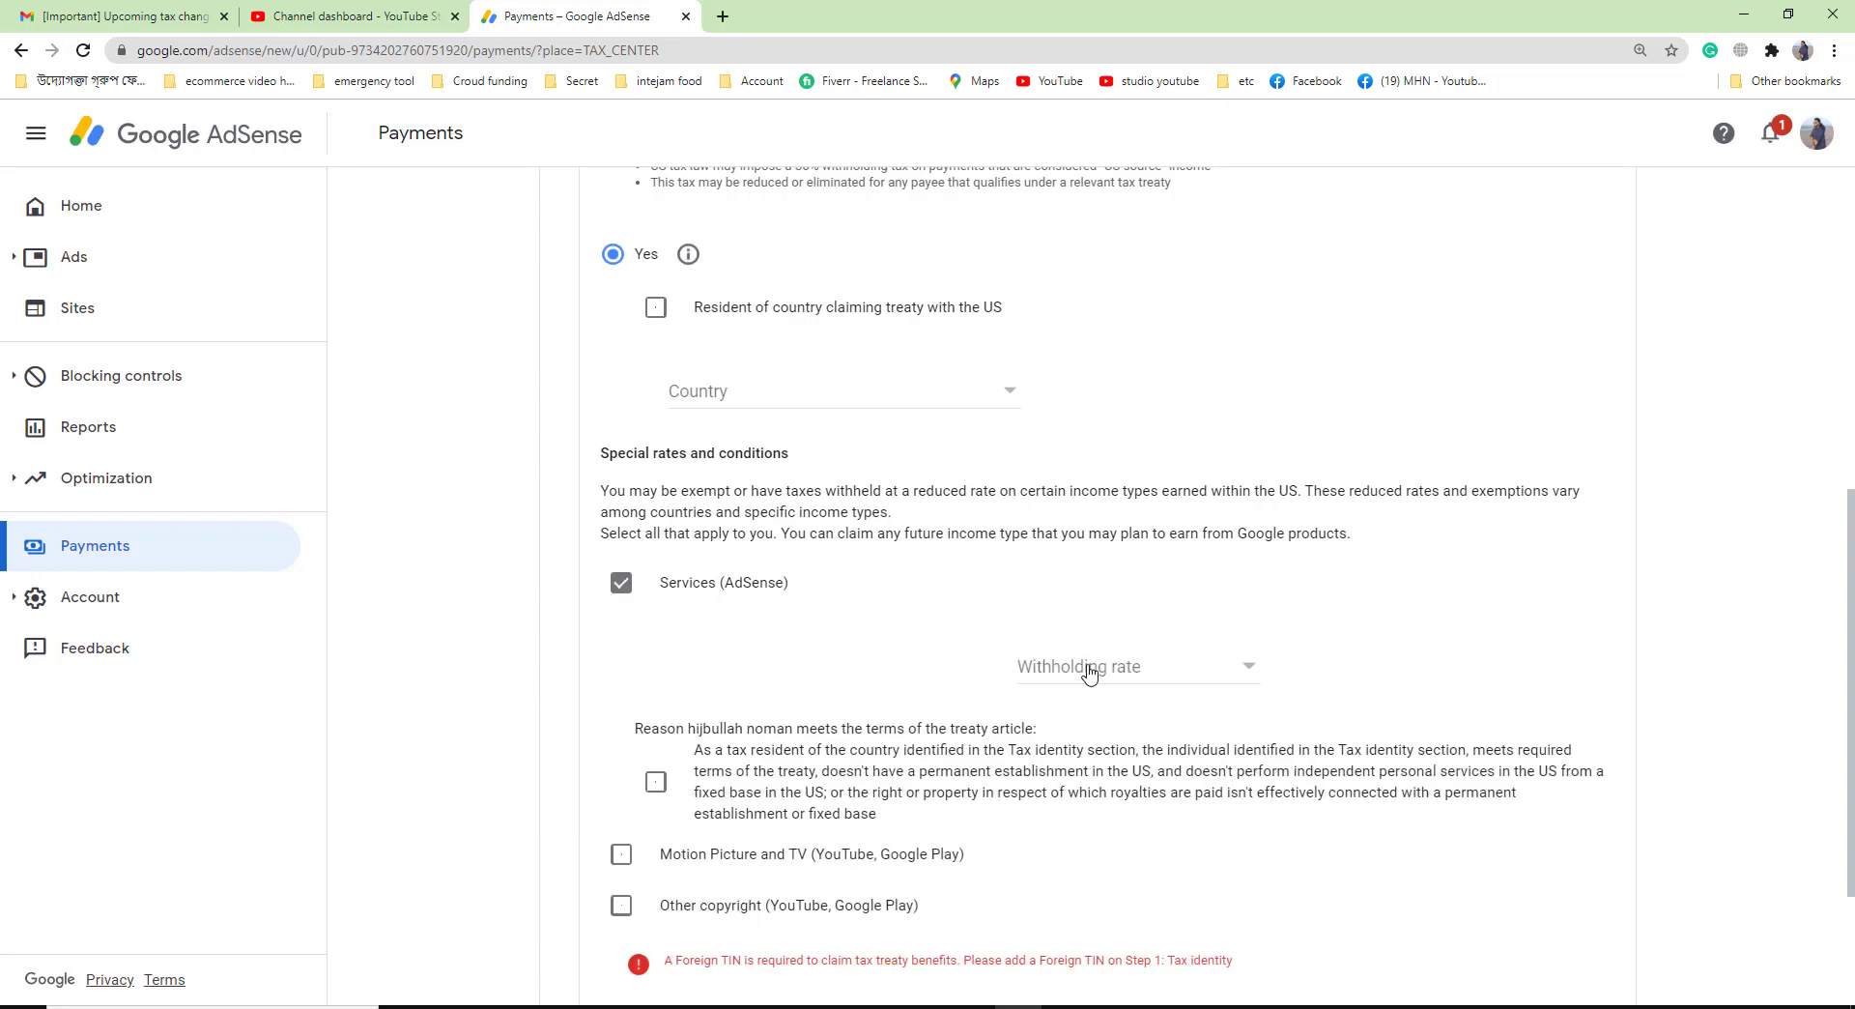
{"action": "left_click", "coordinate": [1088, 671]}
{"action": "left_click", "coordinate": [1080, 703]}
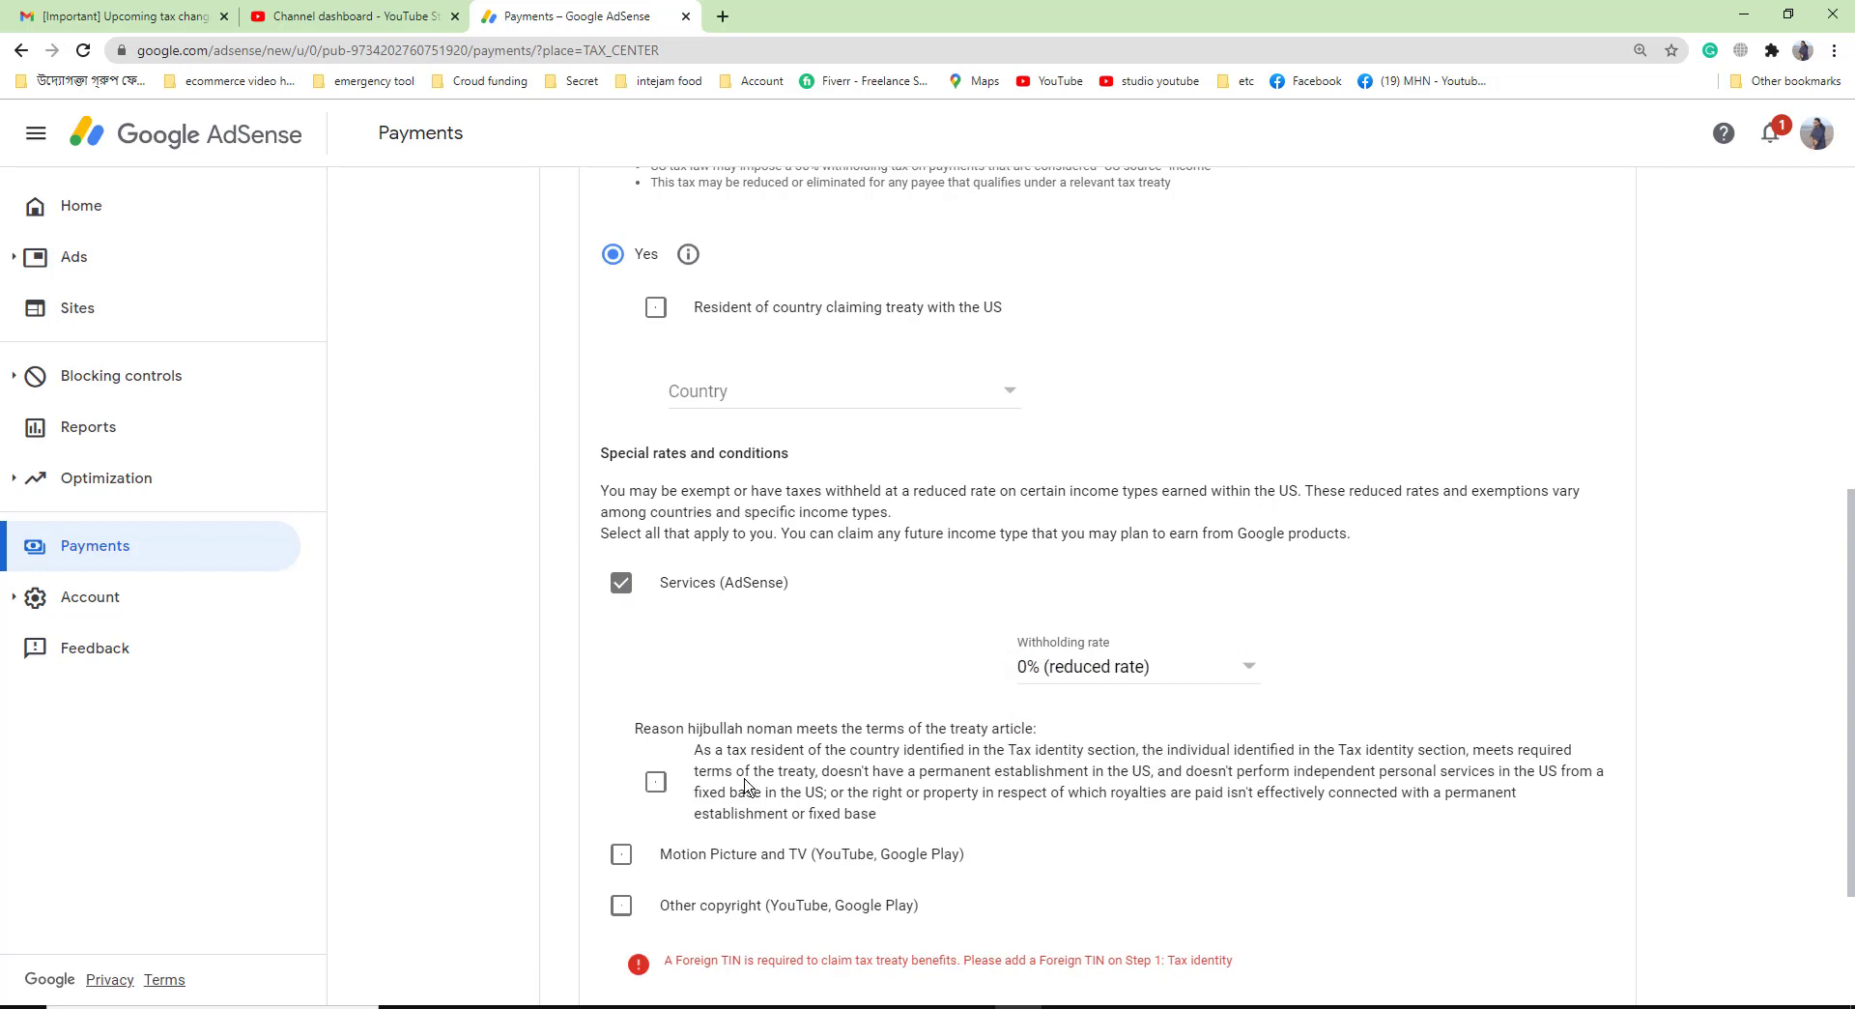
{"action": "left_click", "coordinate": [656, 783]}
{"action": "scroll", "coordinate": [663, 646], "scroll_direction": "up", "scroll_amount": 2}
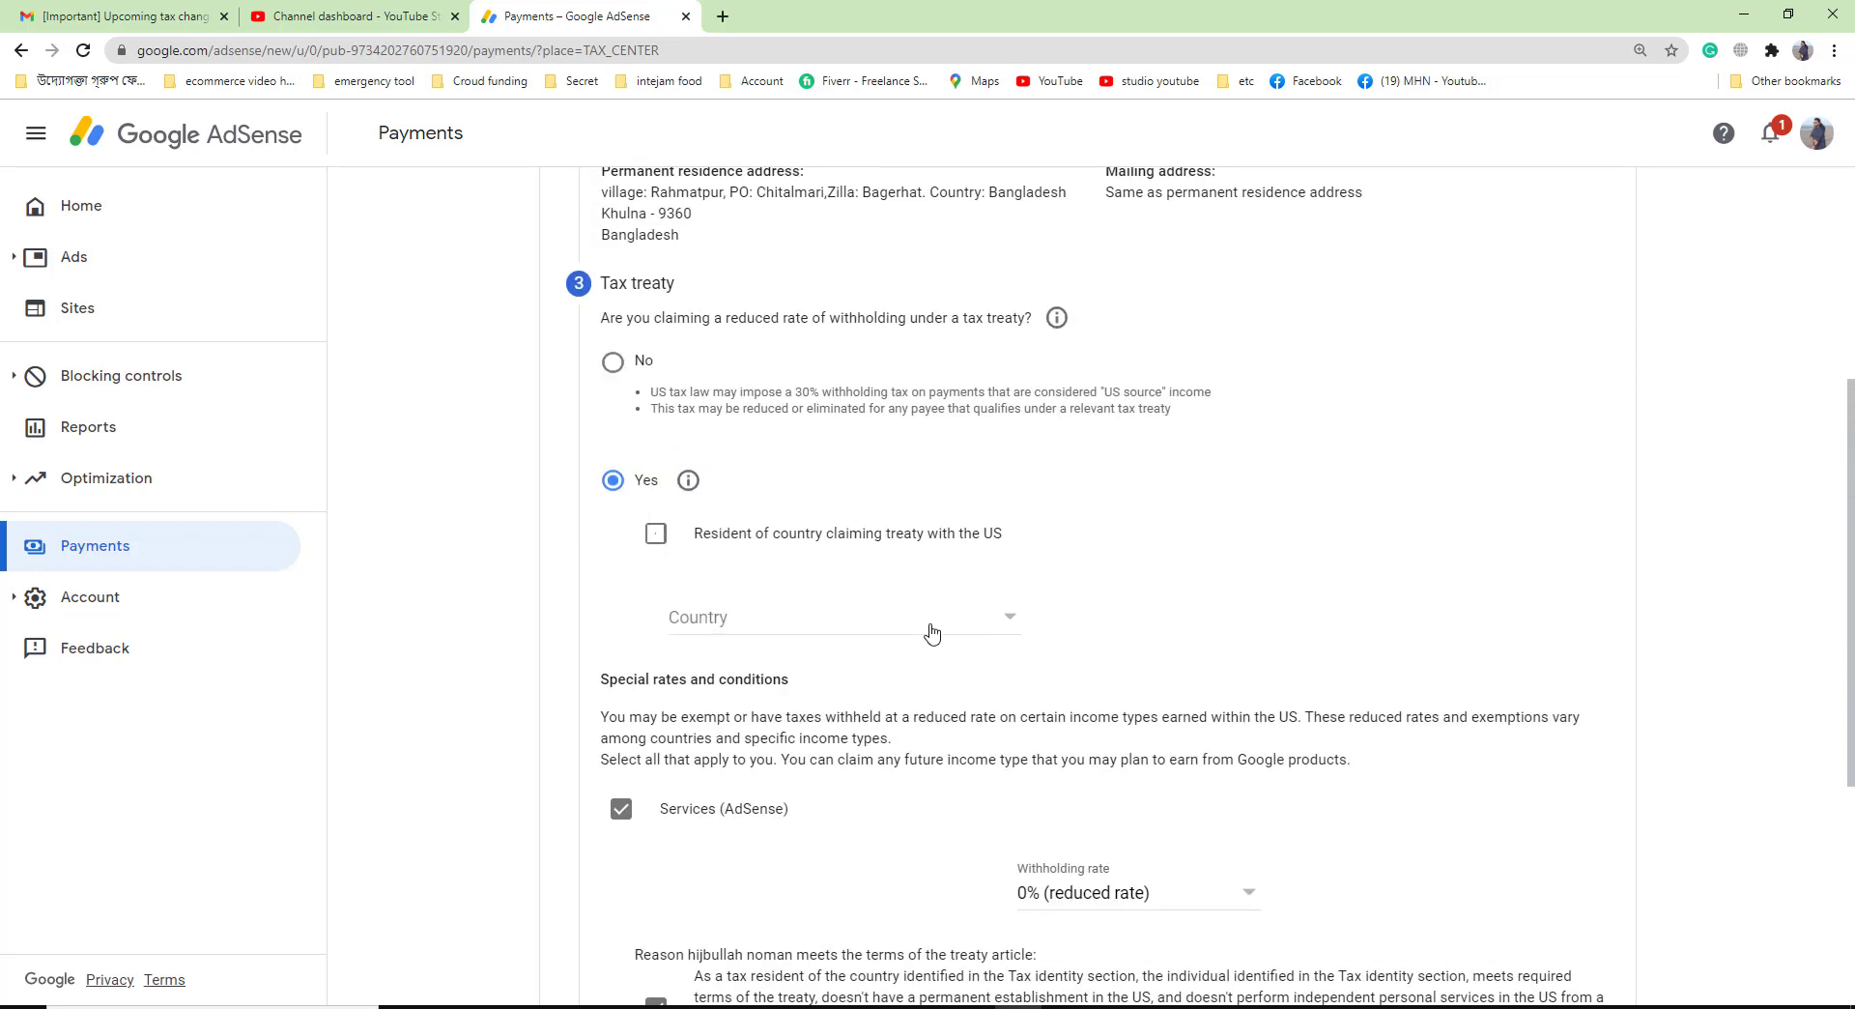
Answer No to claiming a reduced rate of withholding under a tax treaty and continue to Document preview
{"action": "left_click", "coordinate": [613, 364]}
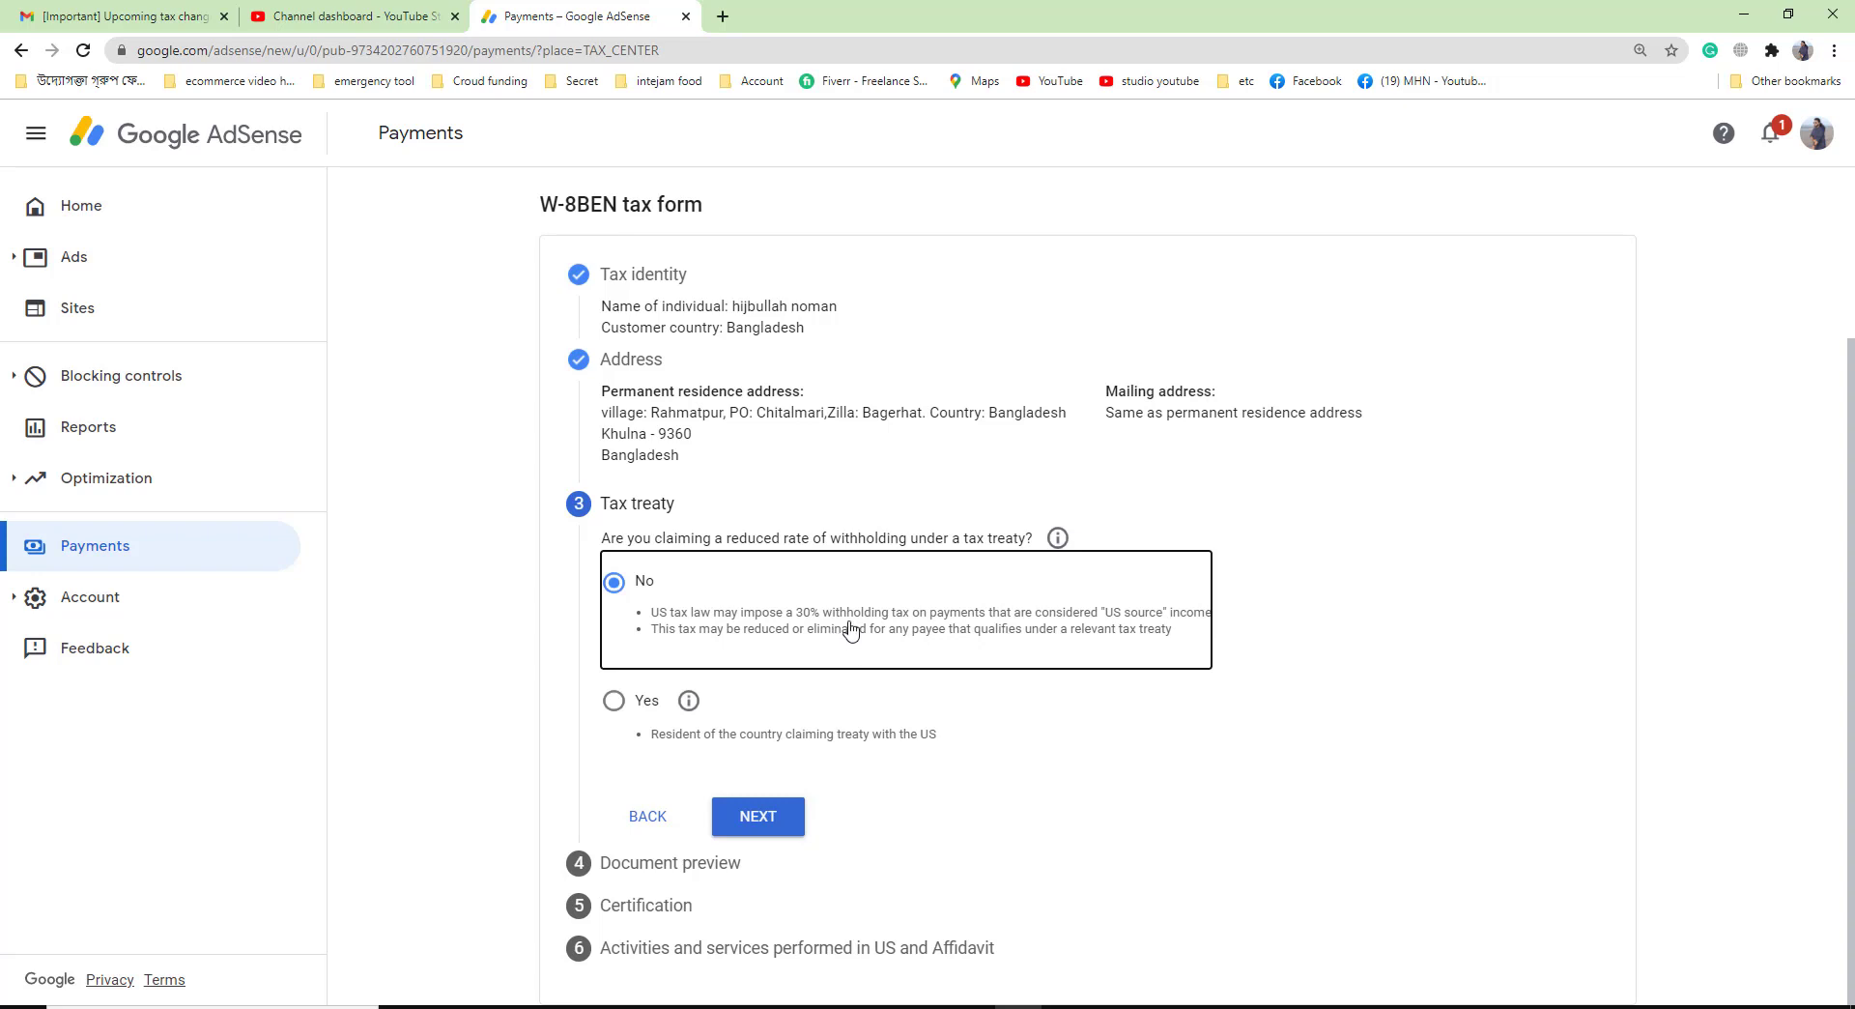
{"action": "left_click", "coordinate": [781, 804]}
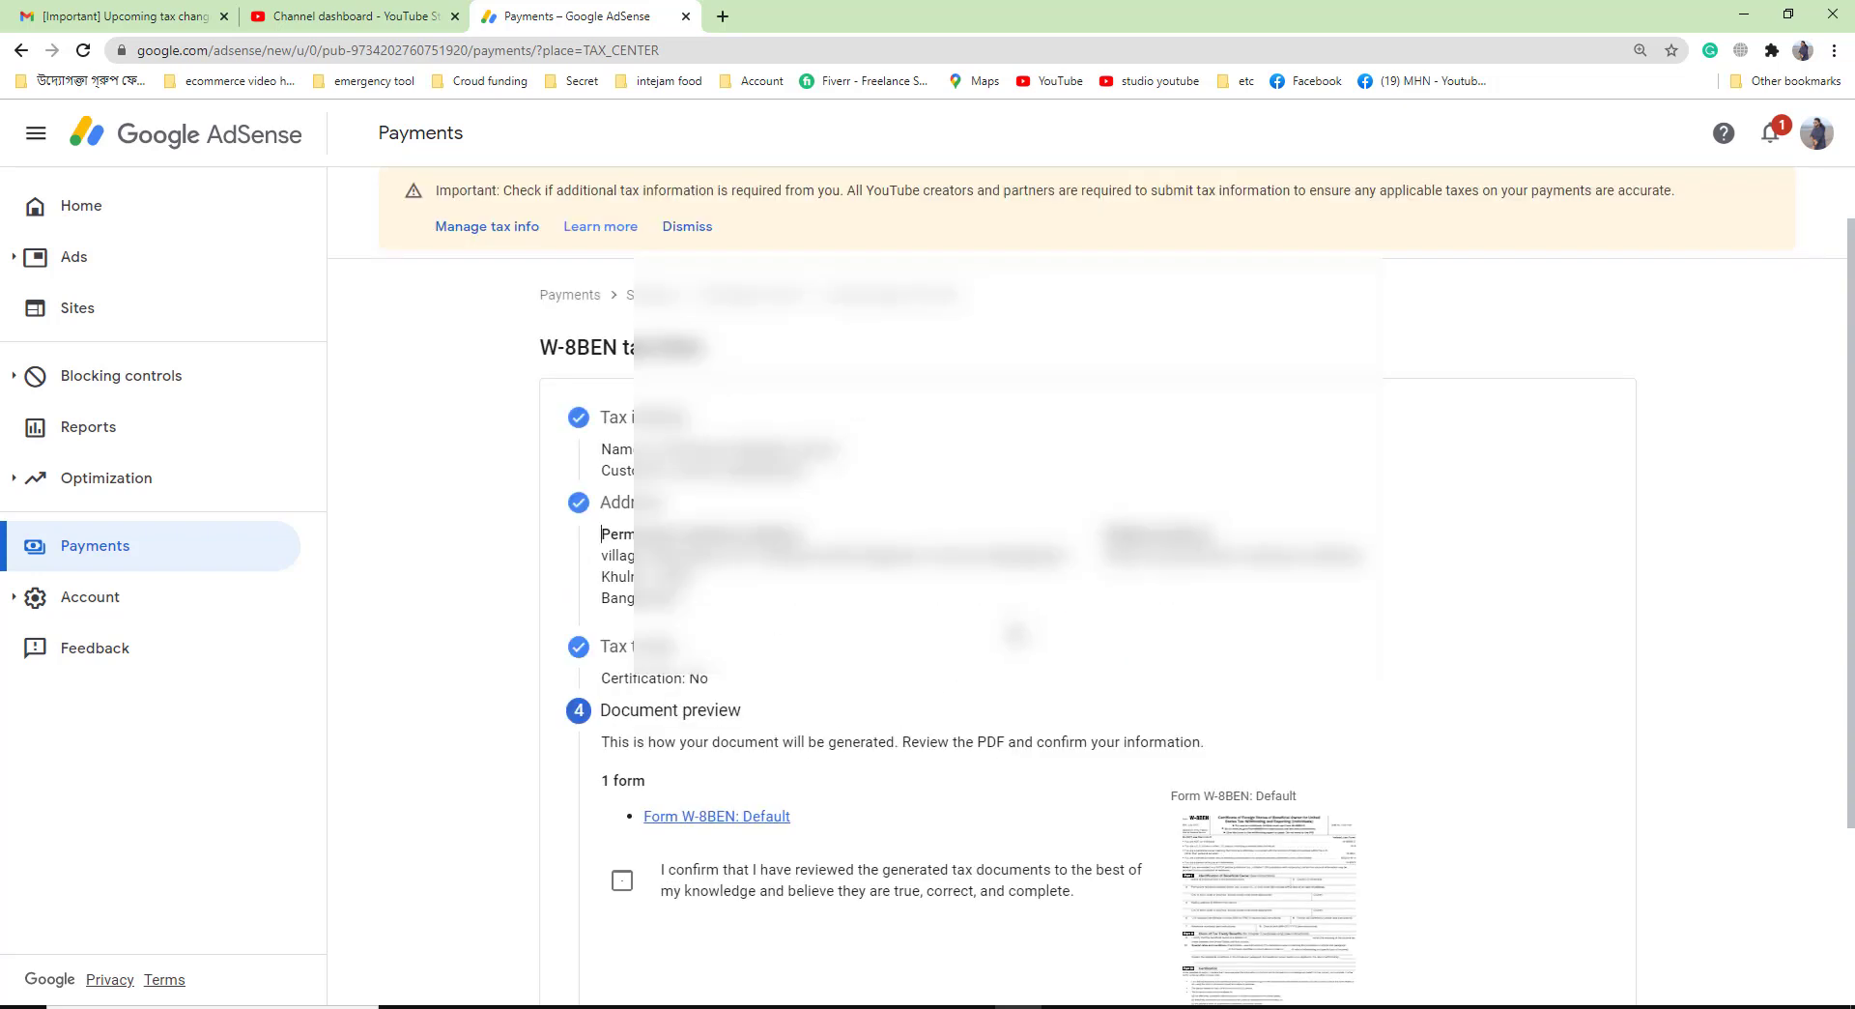
View the generated W-8BEN preview in a separate browser tab, return to the form, confirm the document as reviewed, and continue to Certification
{"action": "scroll", "coordinate": [1007, 660], "scroll_direction": "down", "scroll_amount": 2}
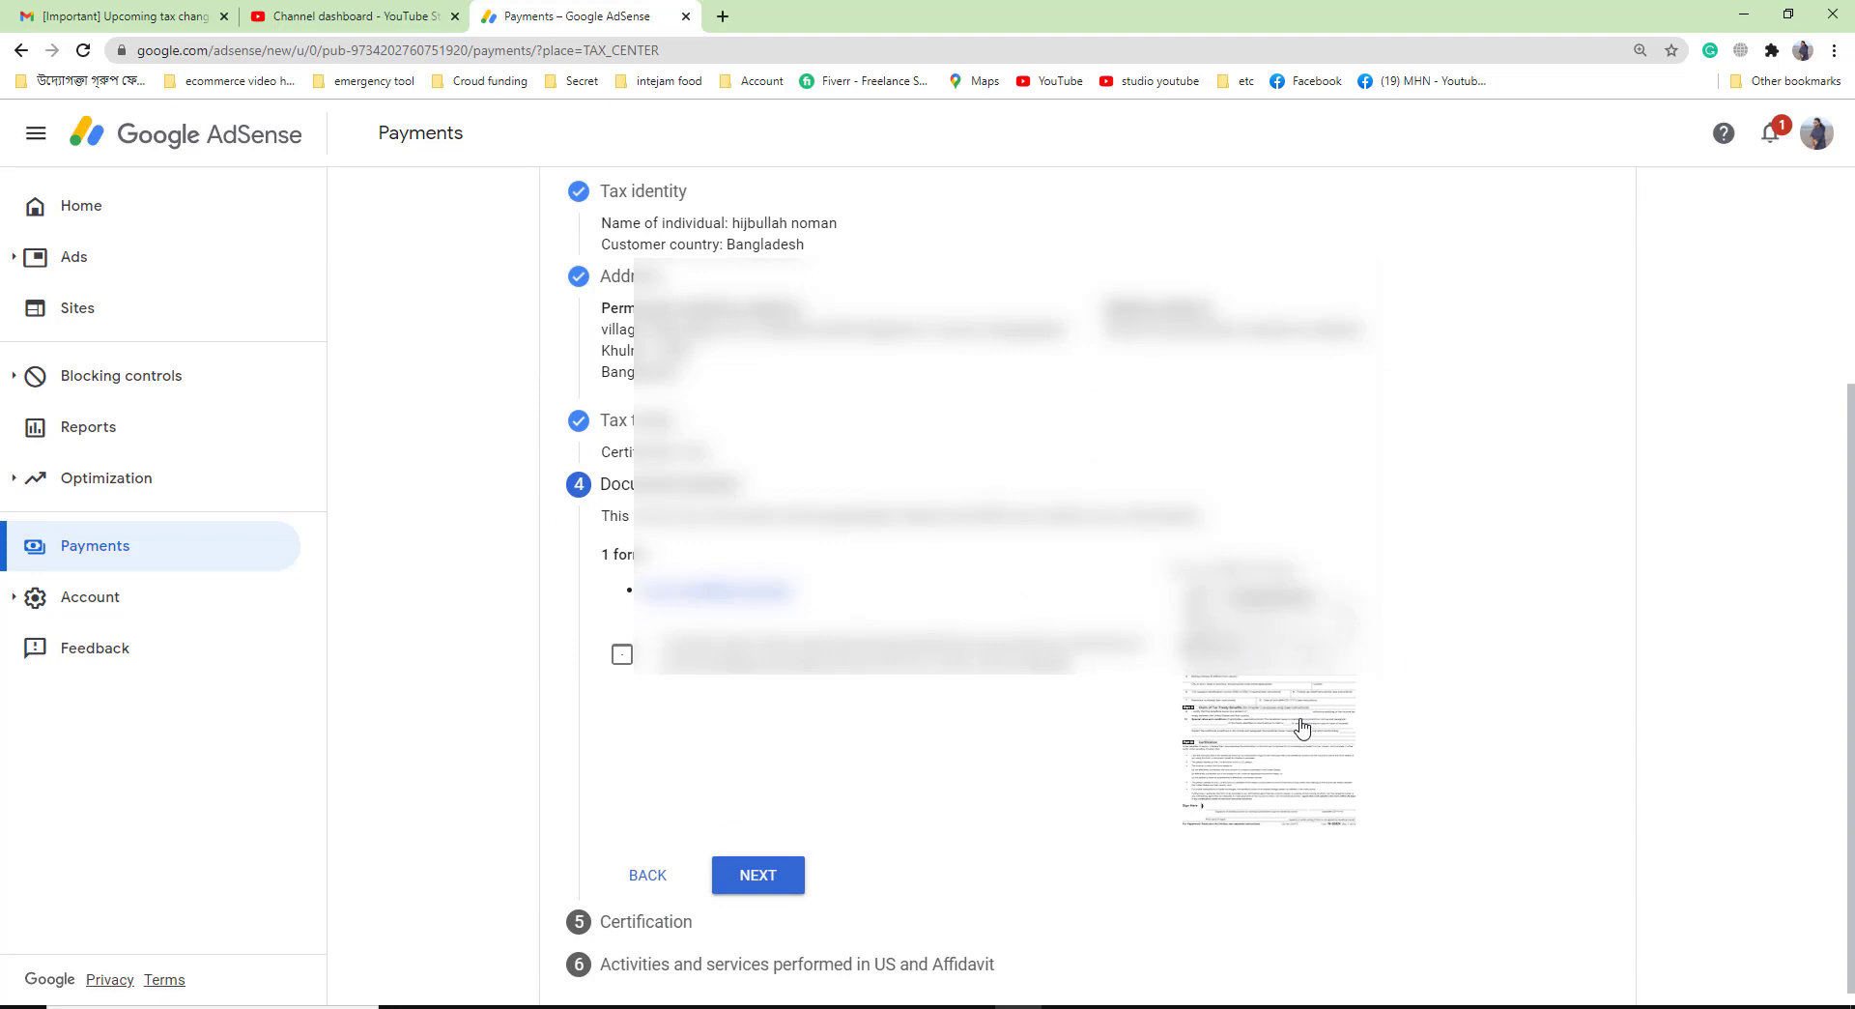
{"action": "right_click", "coordinate": [1254, 681]}
{"action": "left_click", "coordinate": [1290, 698]}
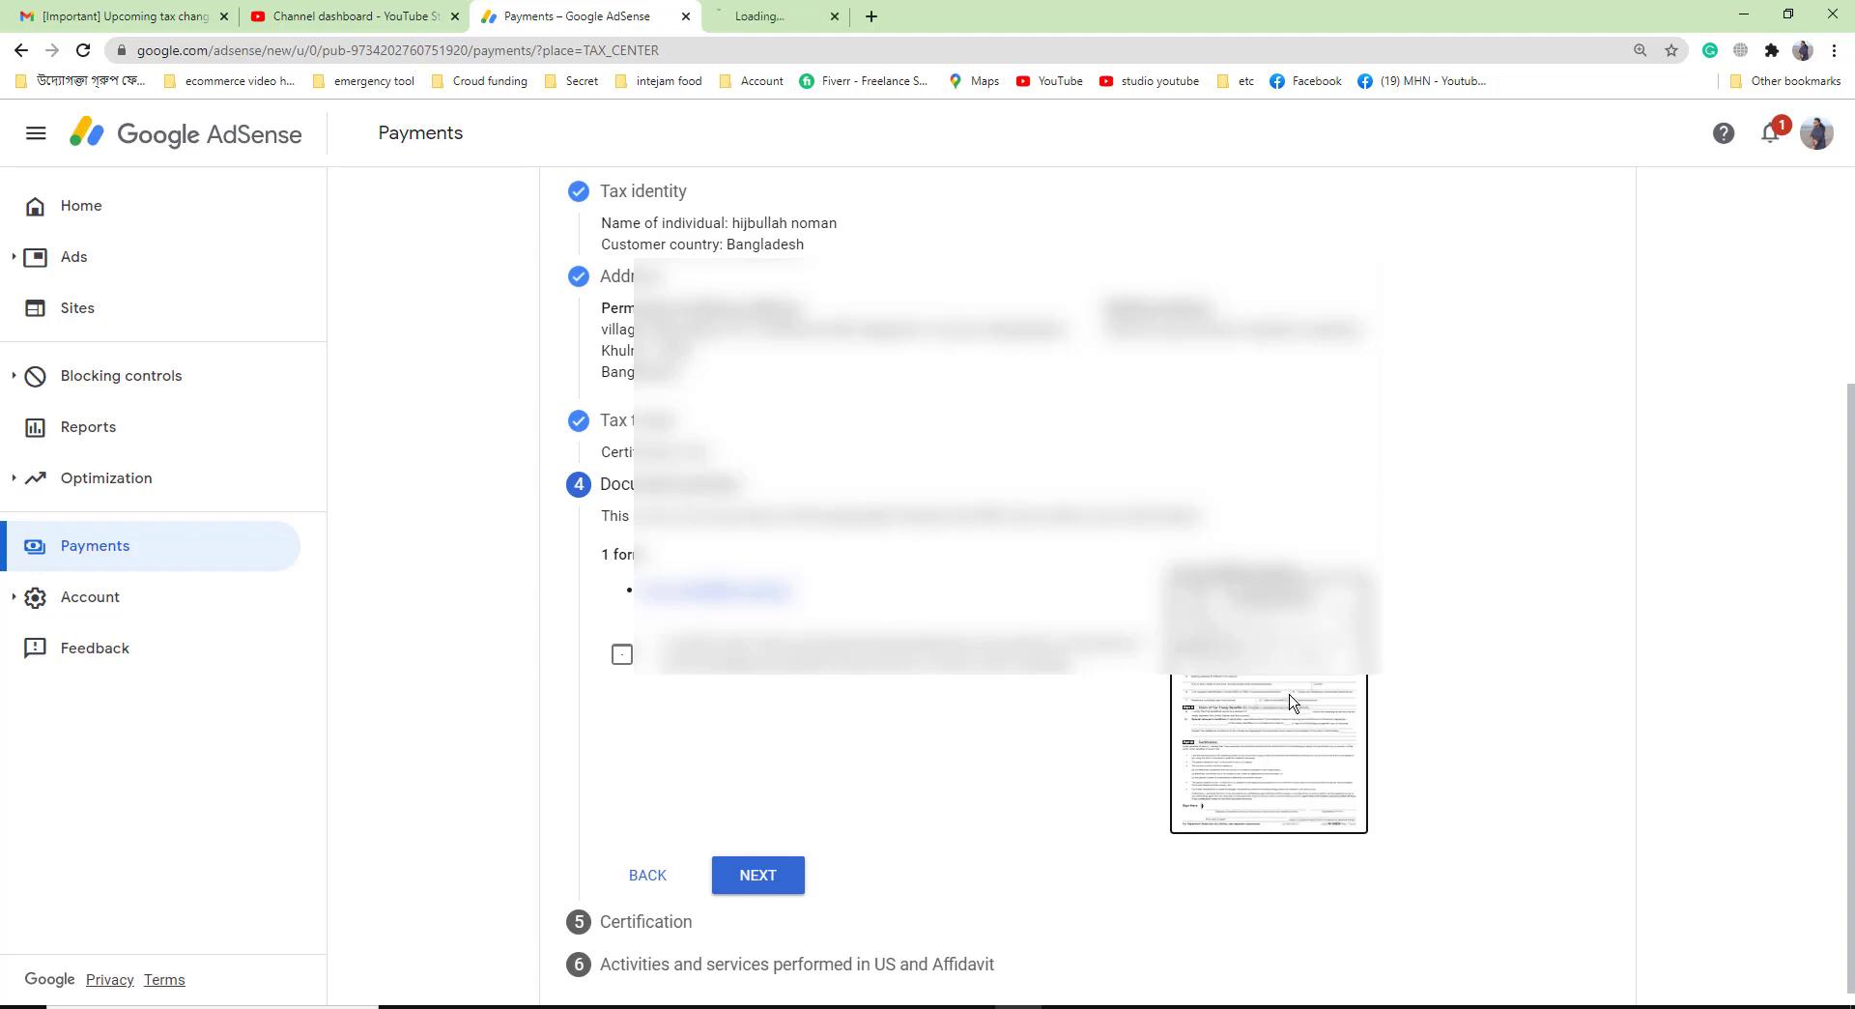
{"action": "key", "text": "ctrl+Tab"}
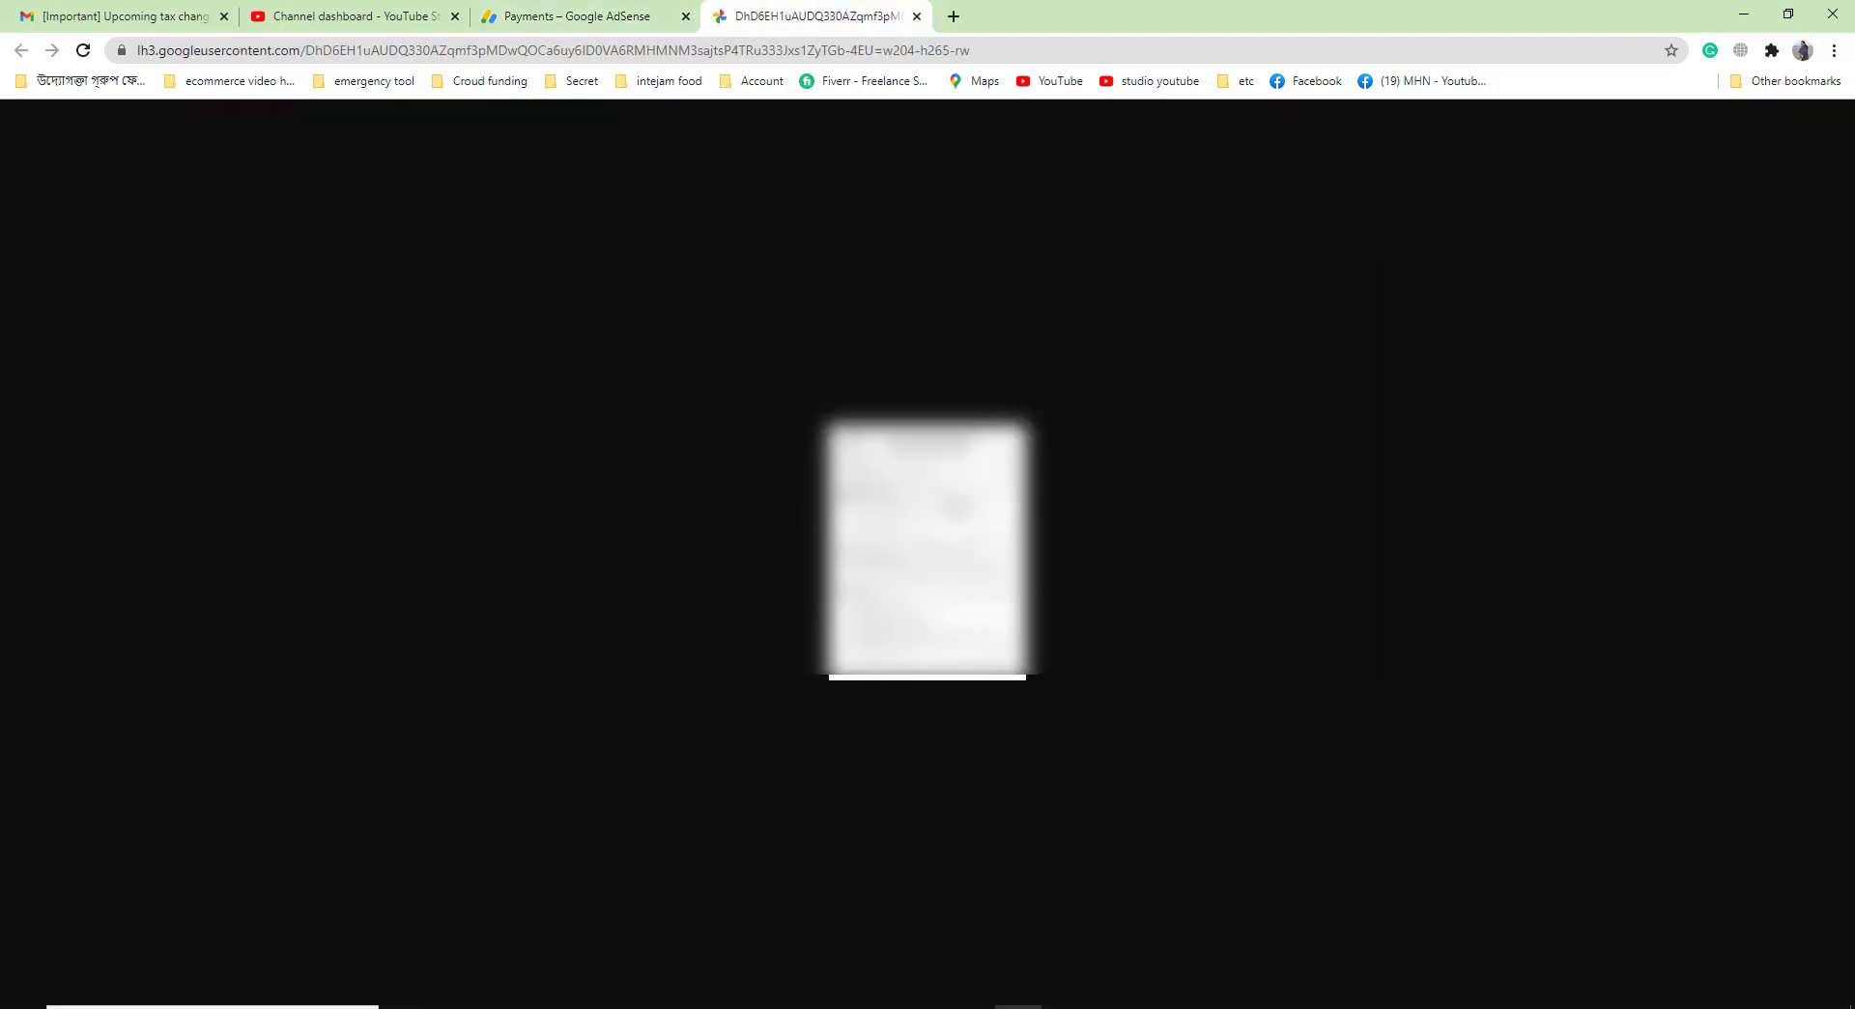
{"action": "left_click", "coordinate": [589, 16]}
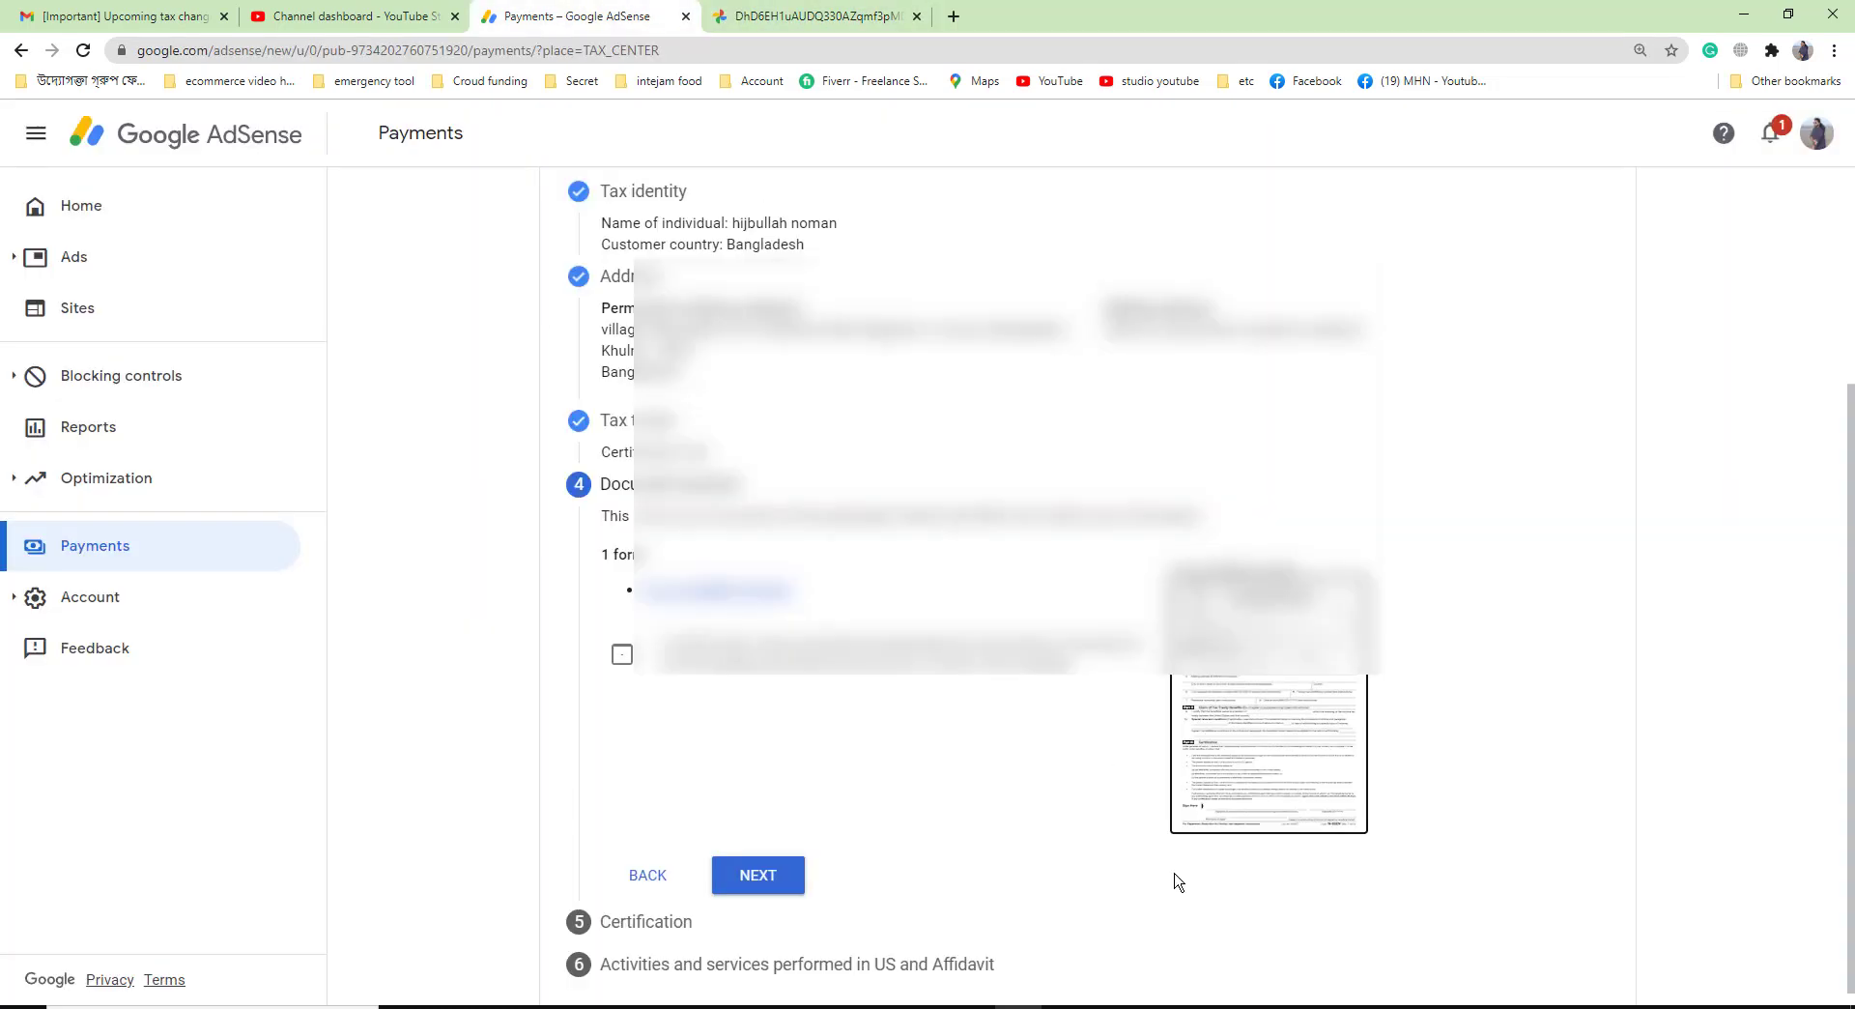
{"action": "left_click", "coordinate": [621, 655]}
{"action": "left_click", "coordinate": [758, 874]}
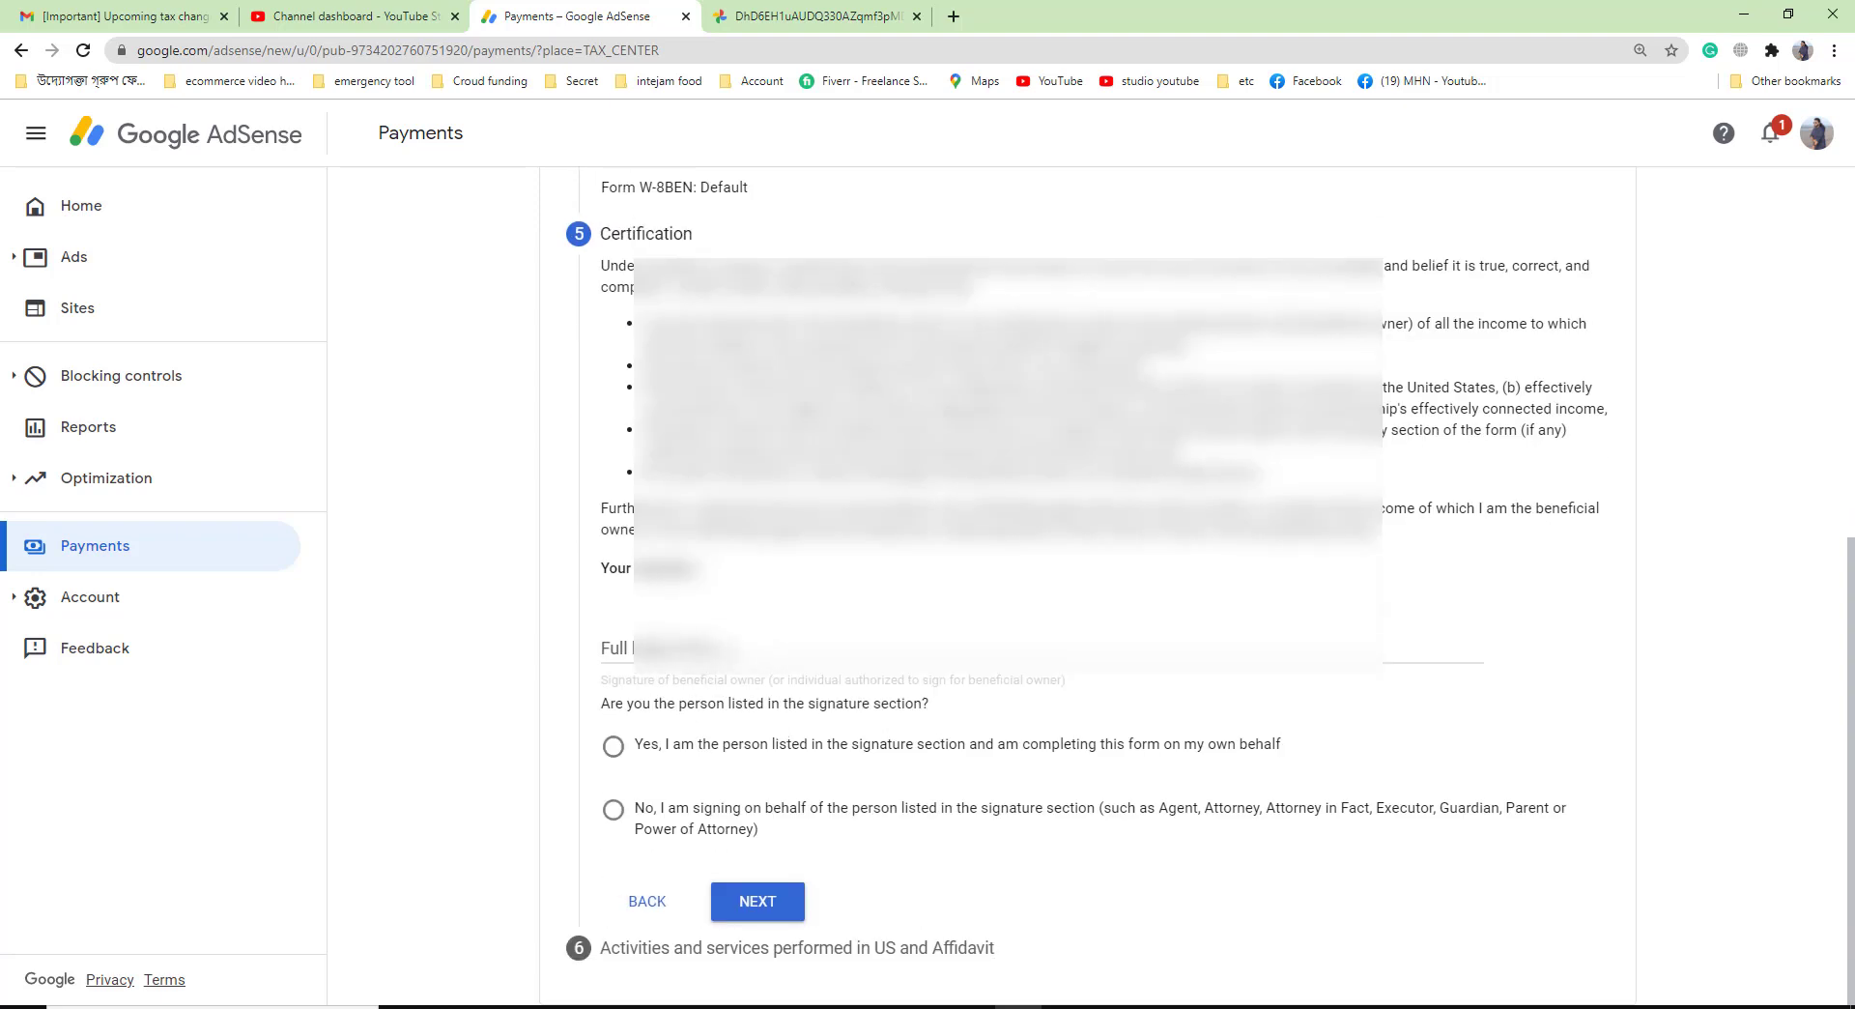
Sign the certification with the full legal name, declare completing the form on one's own behalf, and continue to the final section
{"action": "left_click", "coordinate": [729, 655]}
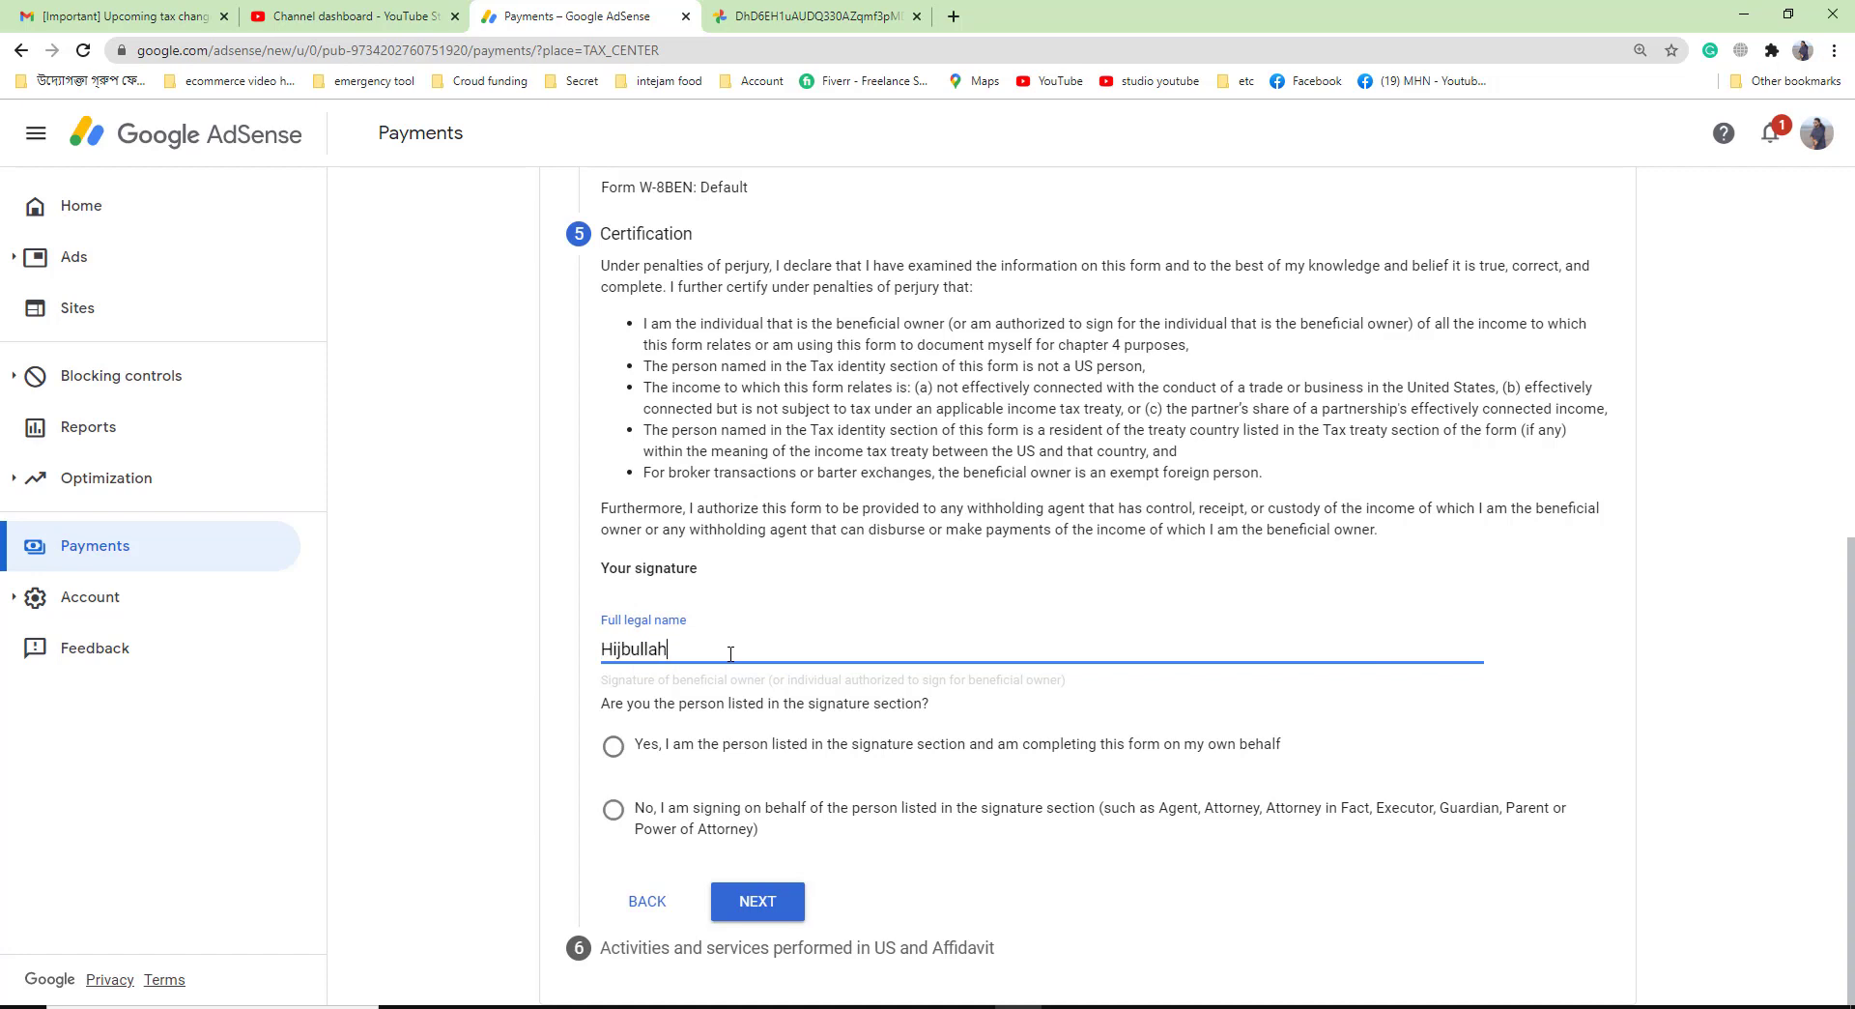
{"action": "type", "text": "Hijbullah NOman"}
{"action": "left_click", "coordinate": [622, 752]}
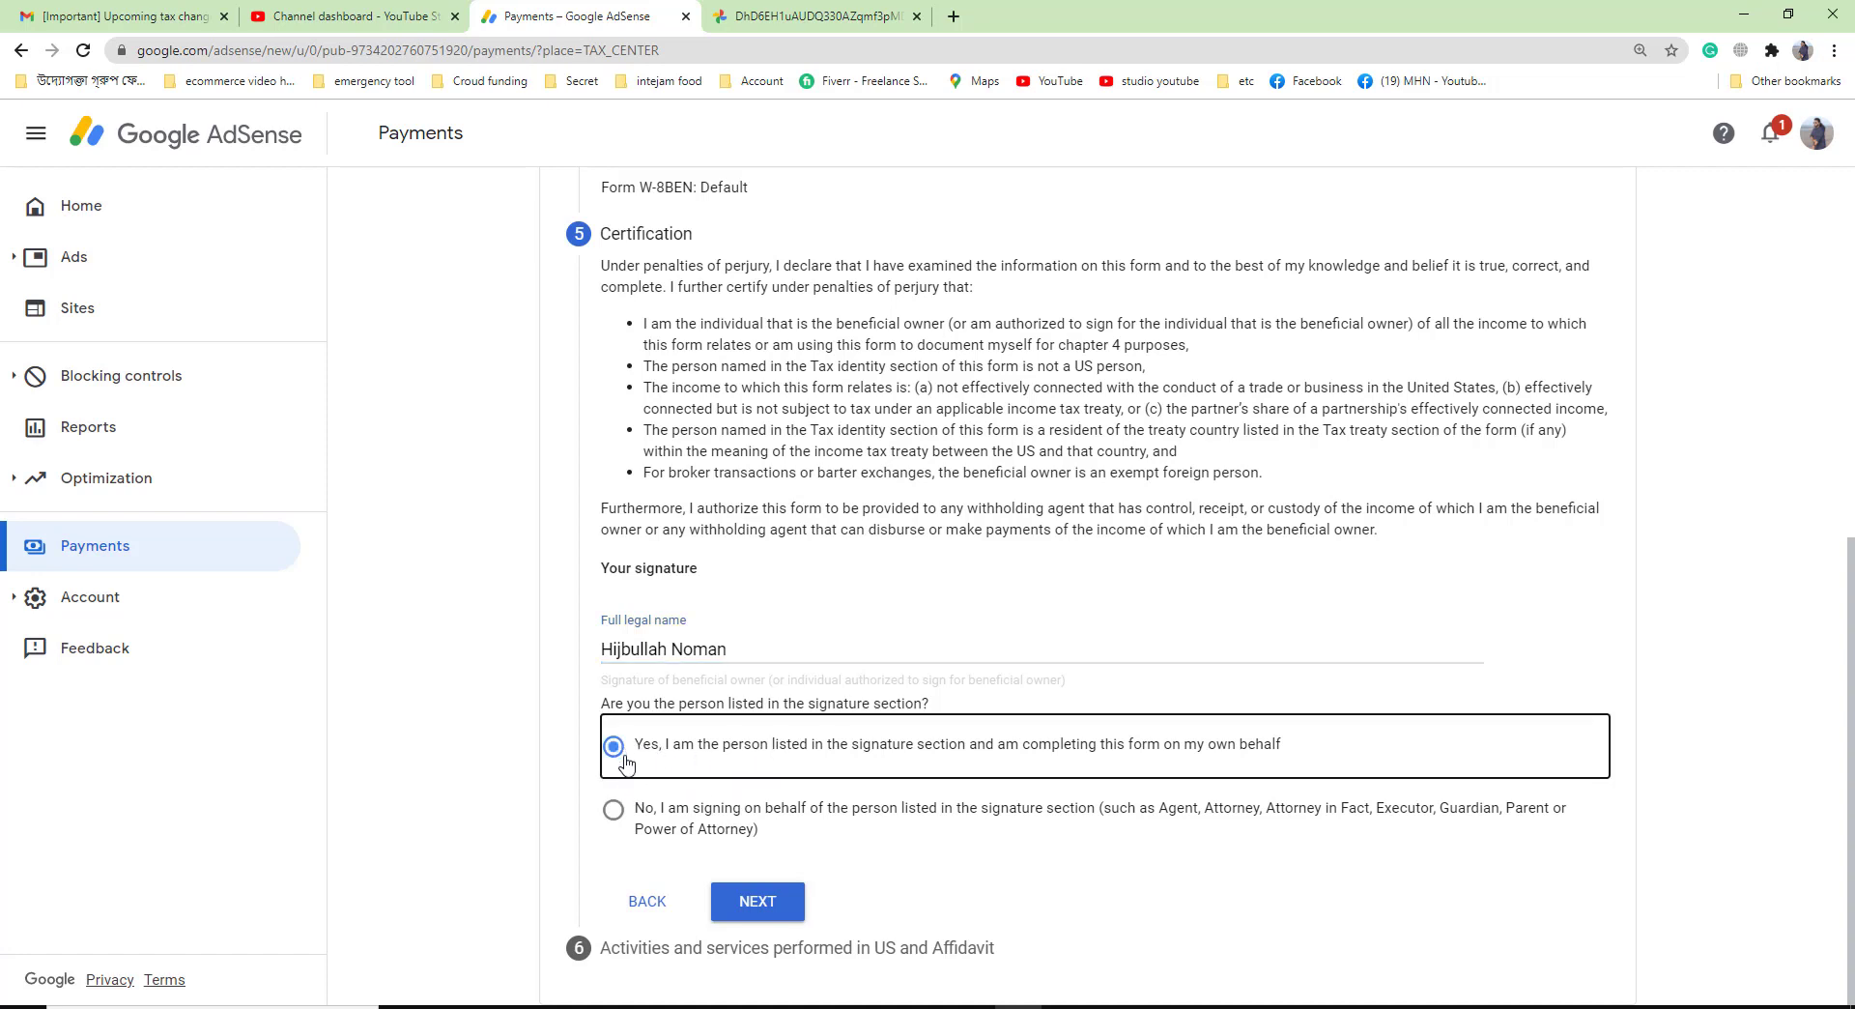
{"action": "left_click", "coordinate": [786, 906]}
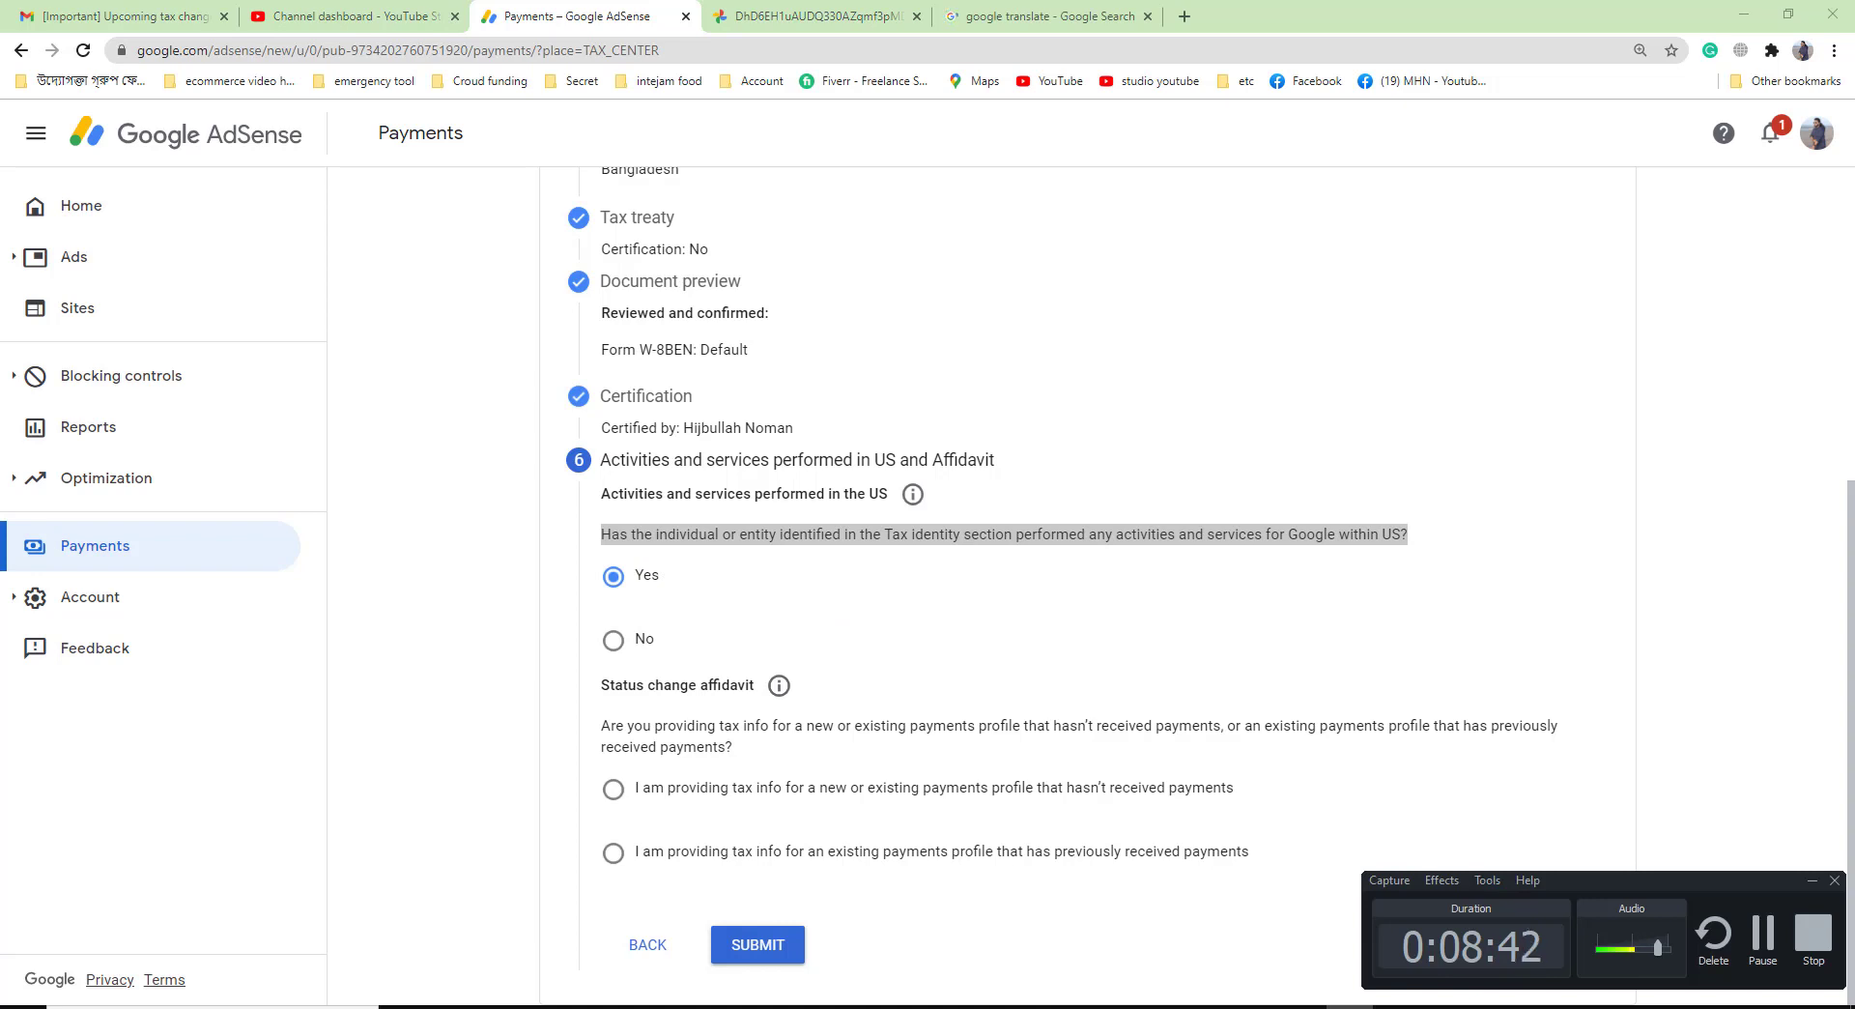
Answer No to activities performed for Google within the US and certify that the services are performed solely outside the US
{"action": "left_click", "coordinate": [613, 577]}
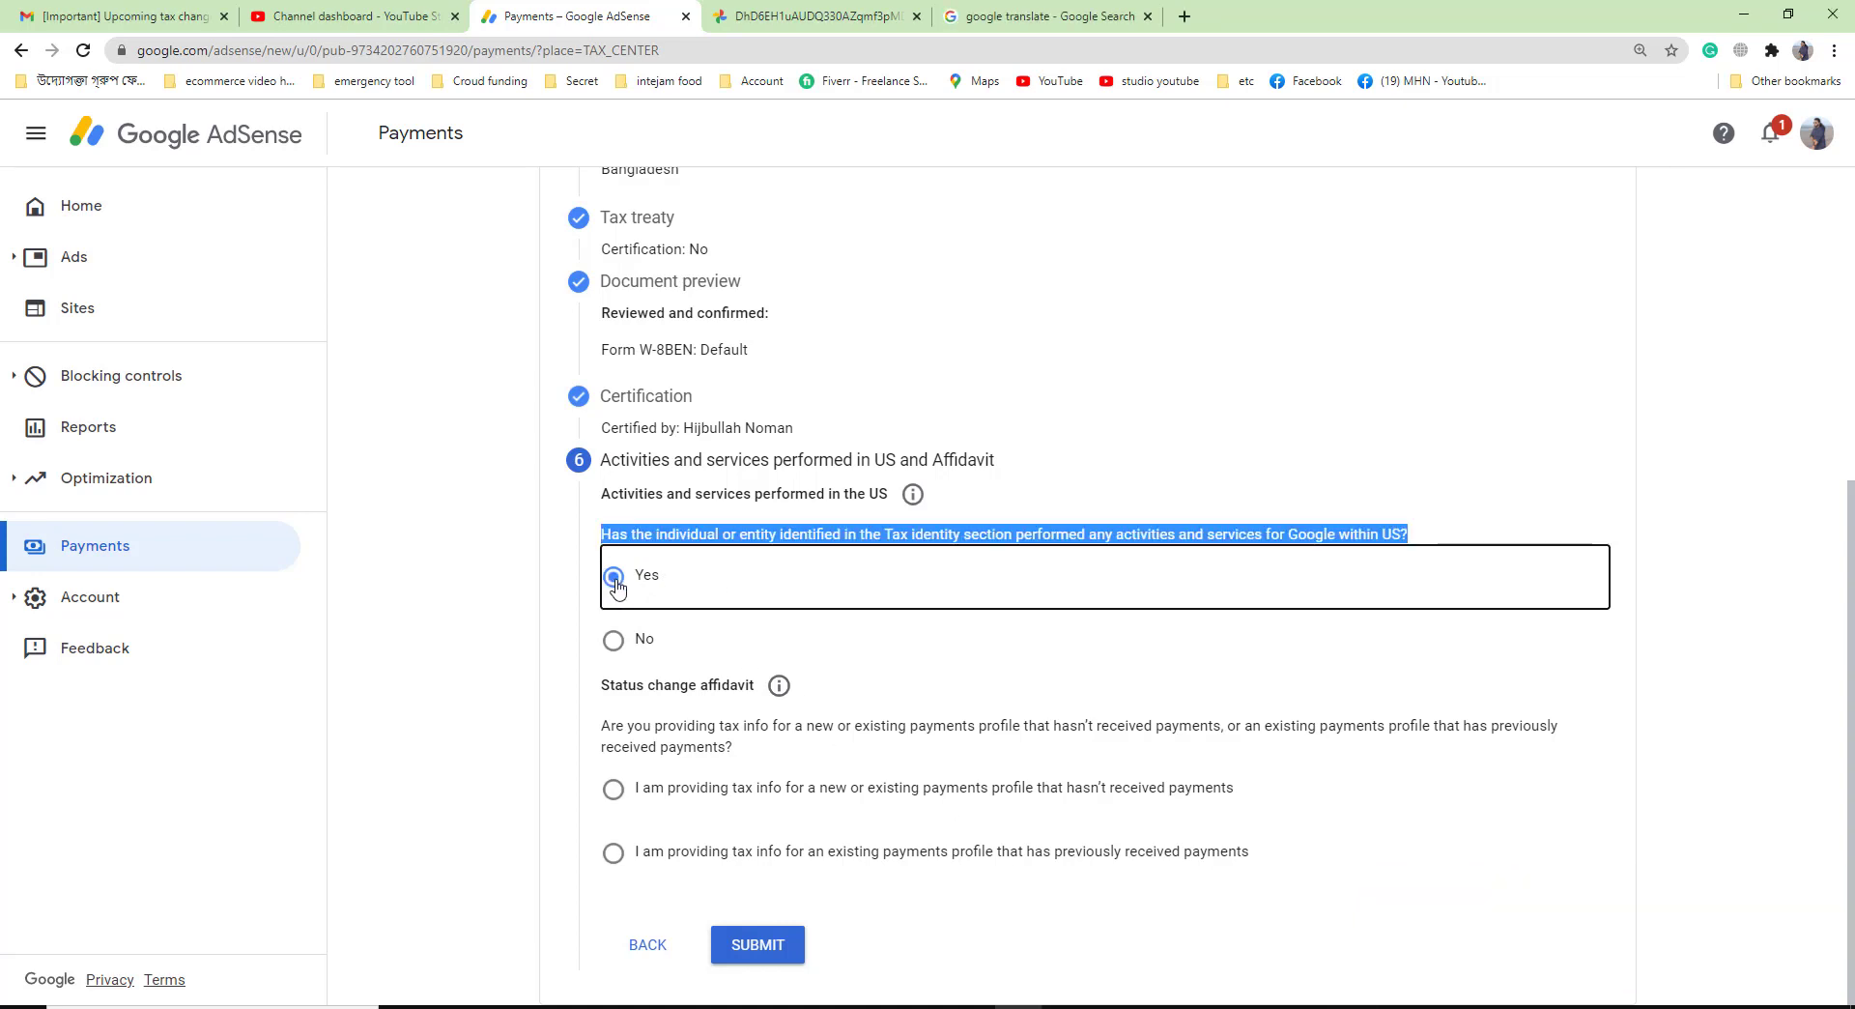
{"action": "left_click", "coordinate": [612, 639]}
{"action": "left_click", "coordinate": [623, 588]}
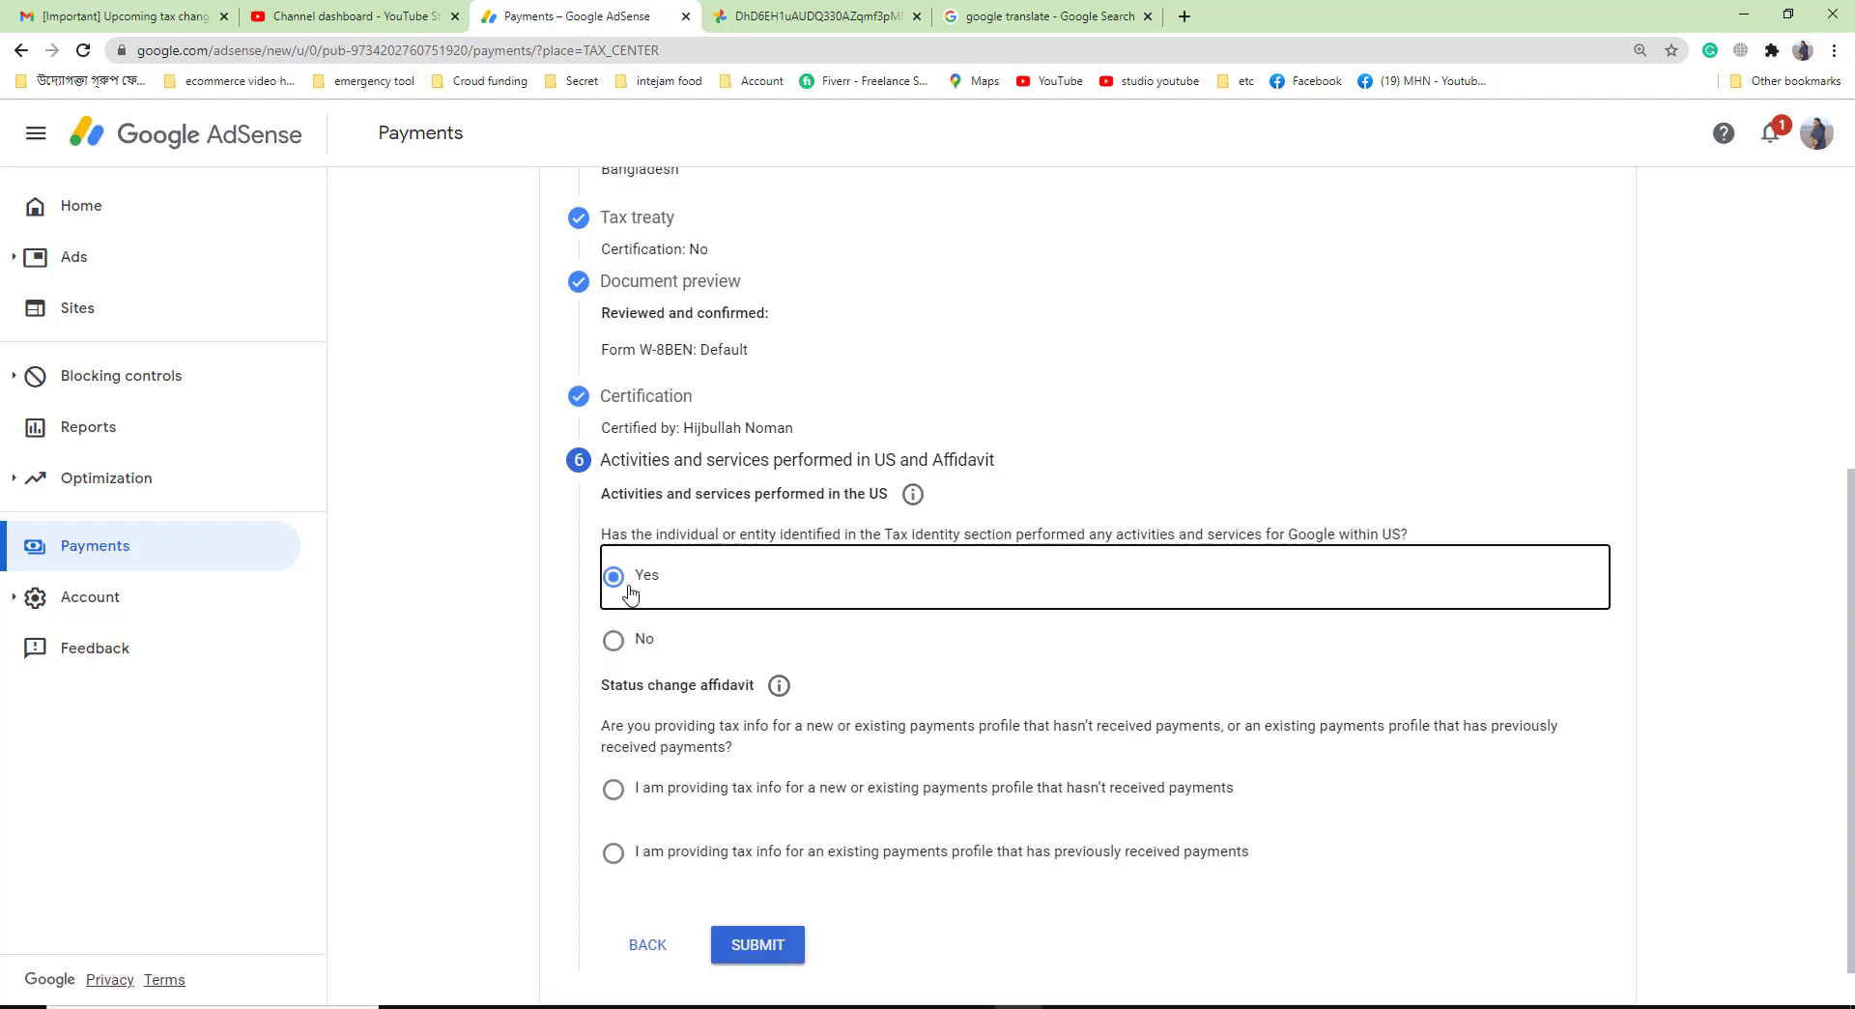
{"action": "left_click", "coordinate": [618, 639]}
{"action": "left_click", "coordinate": [637, 696]}
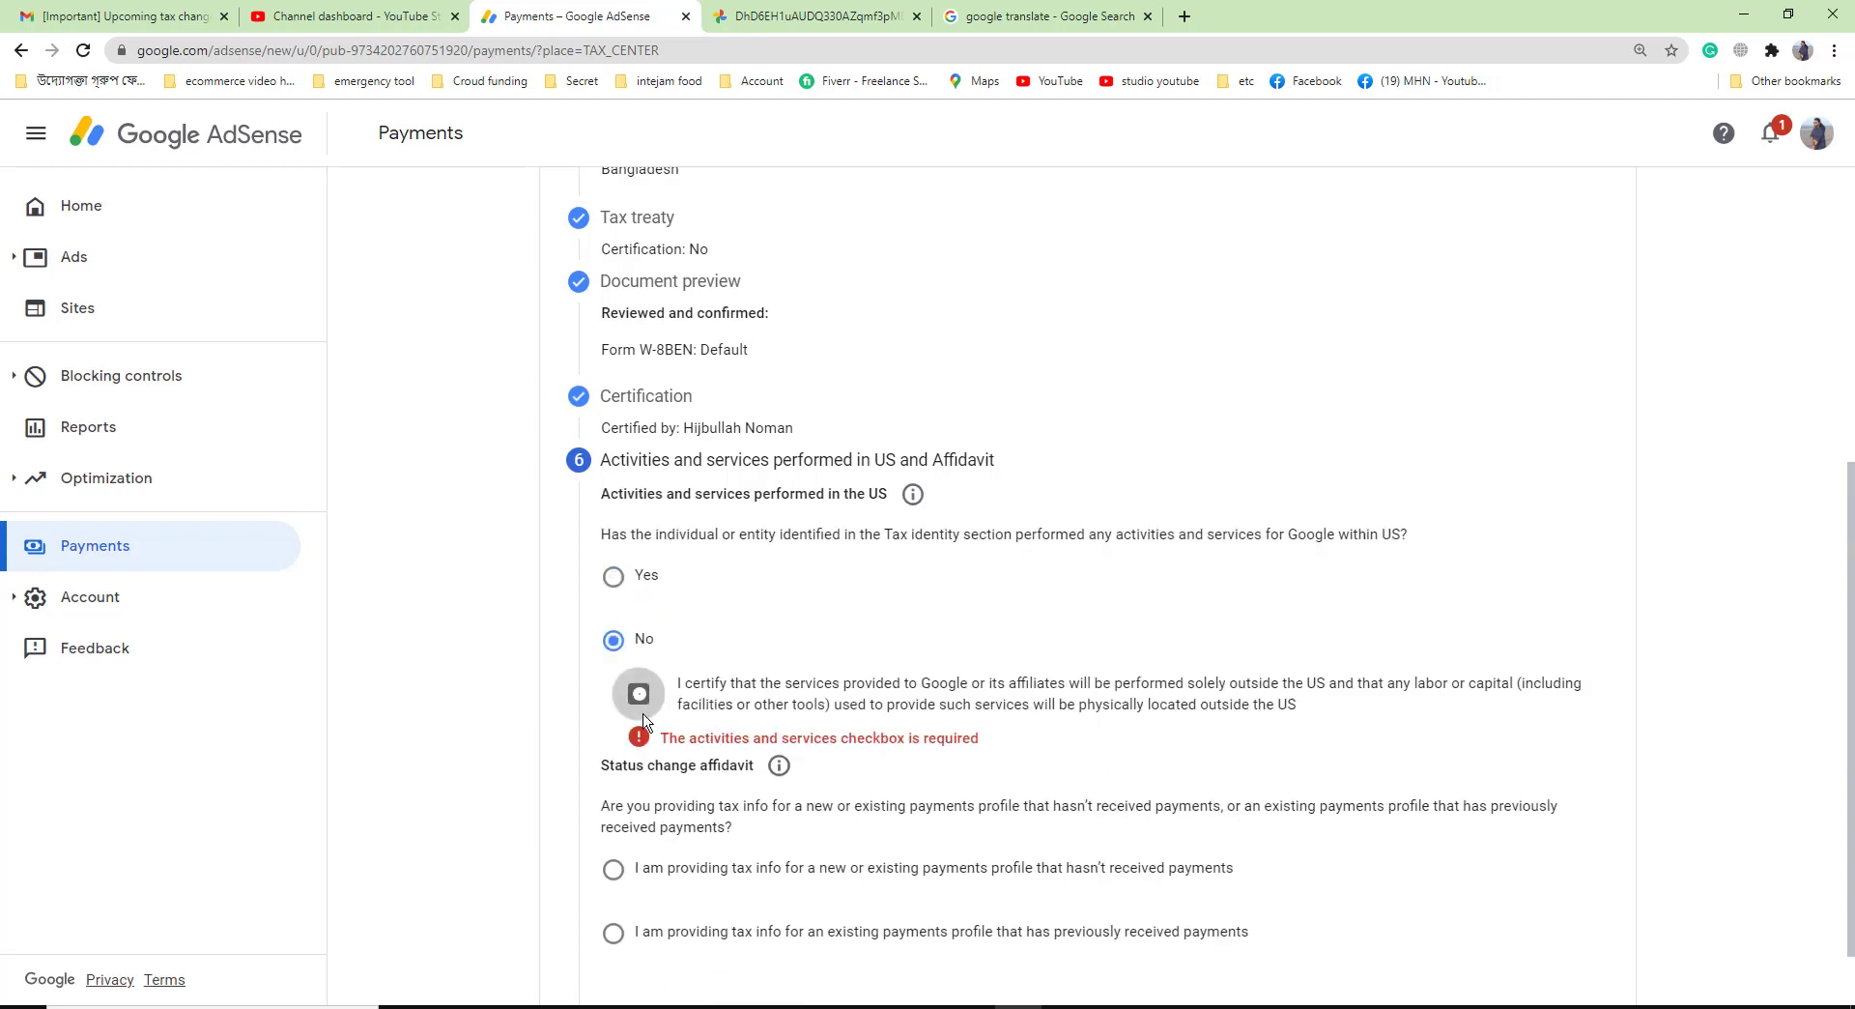
{"action": "left_click", "coordinate": [637, 696]}
Declare the tax info is for a new or existing payments profile that hasn't received payments, and submit the W-8BEN form
{"action": "scroll", "coordinate": [801, 731], "scroll_direction": "down", "scroll_amount": 1}
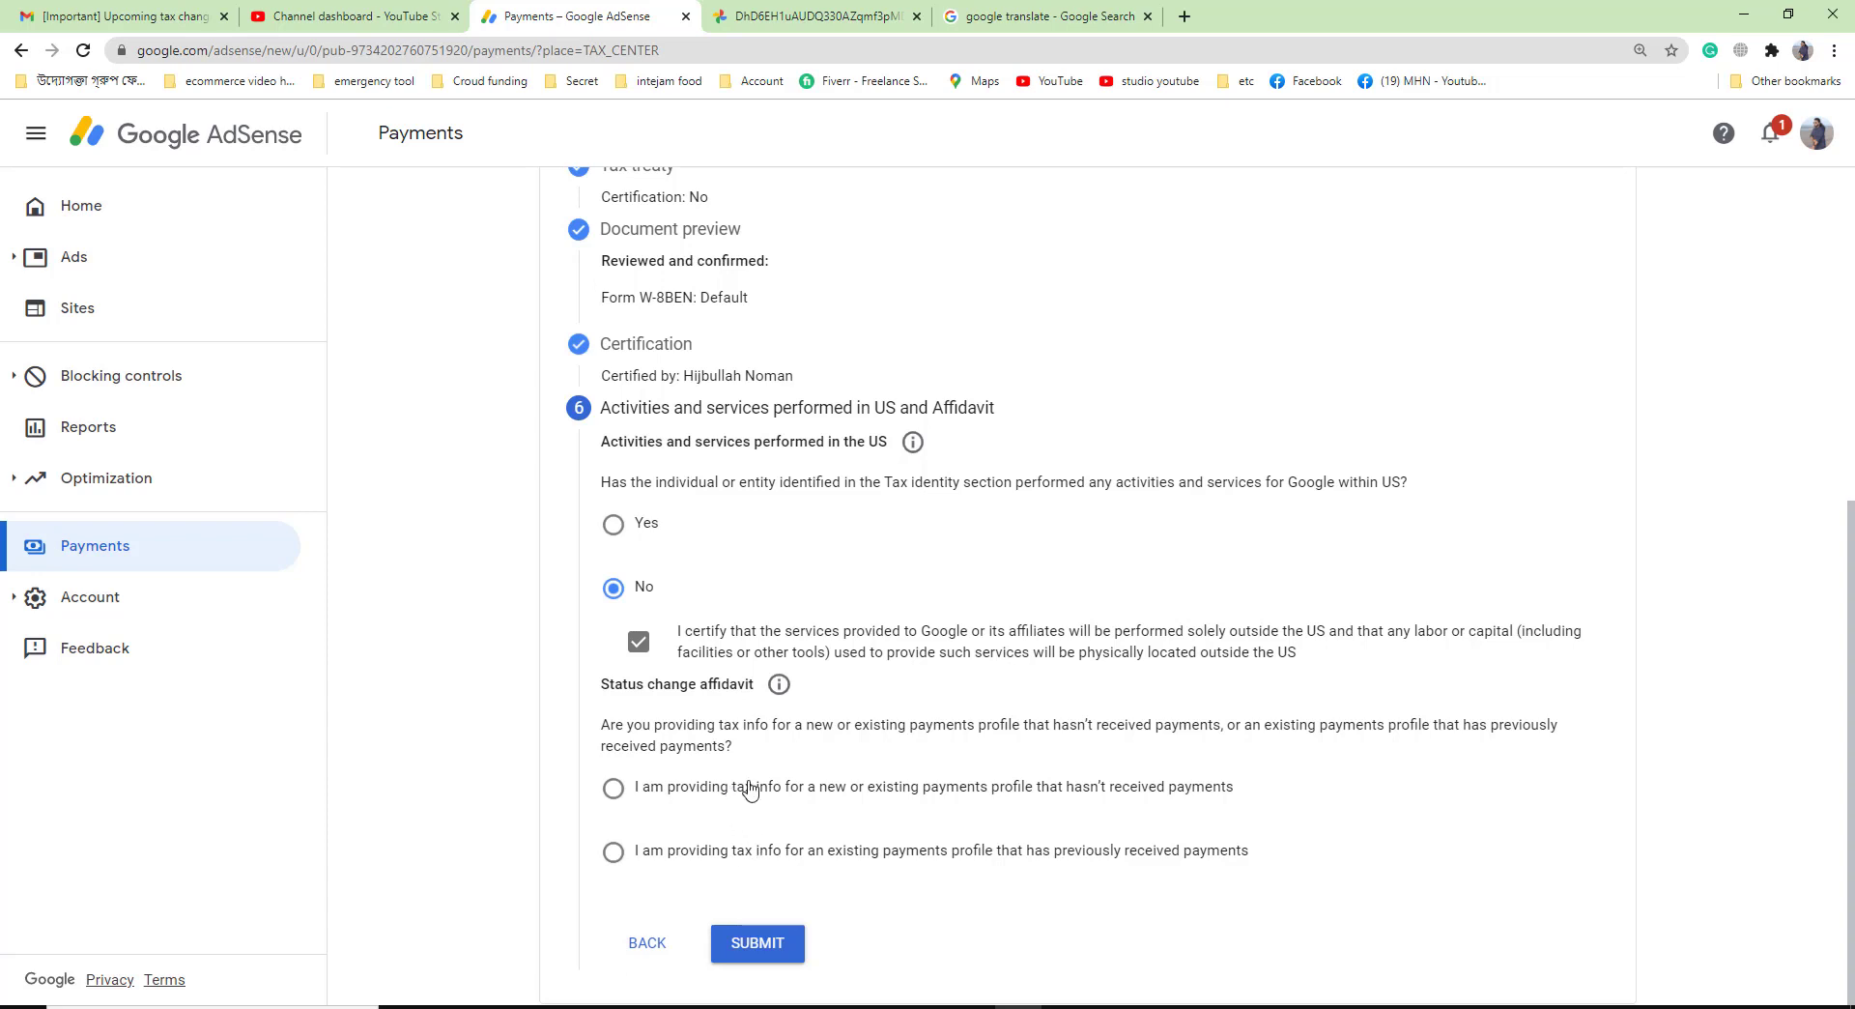
{"action": "left_click", "coordinate": [663, 794]}
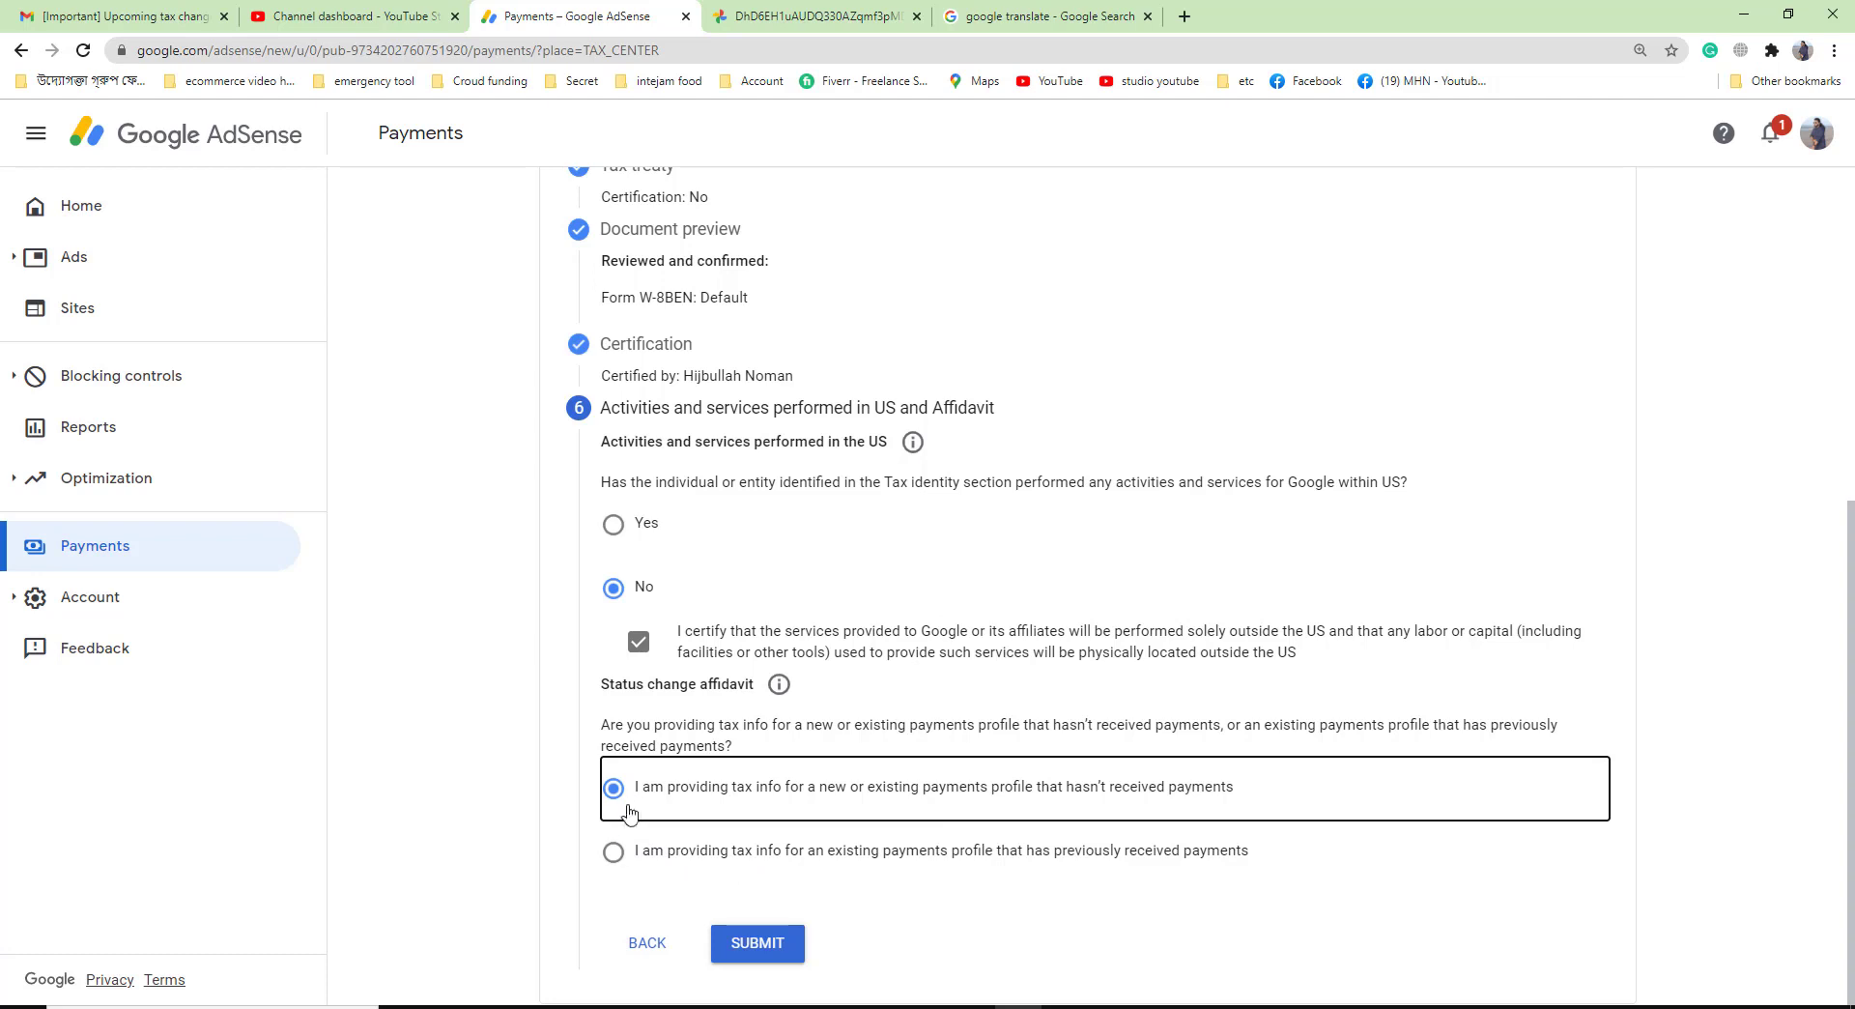
{"action": "left_click", "coordinate": [614, 852]}
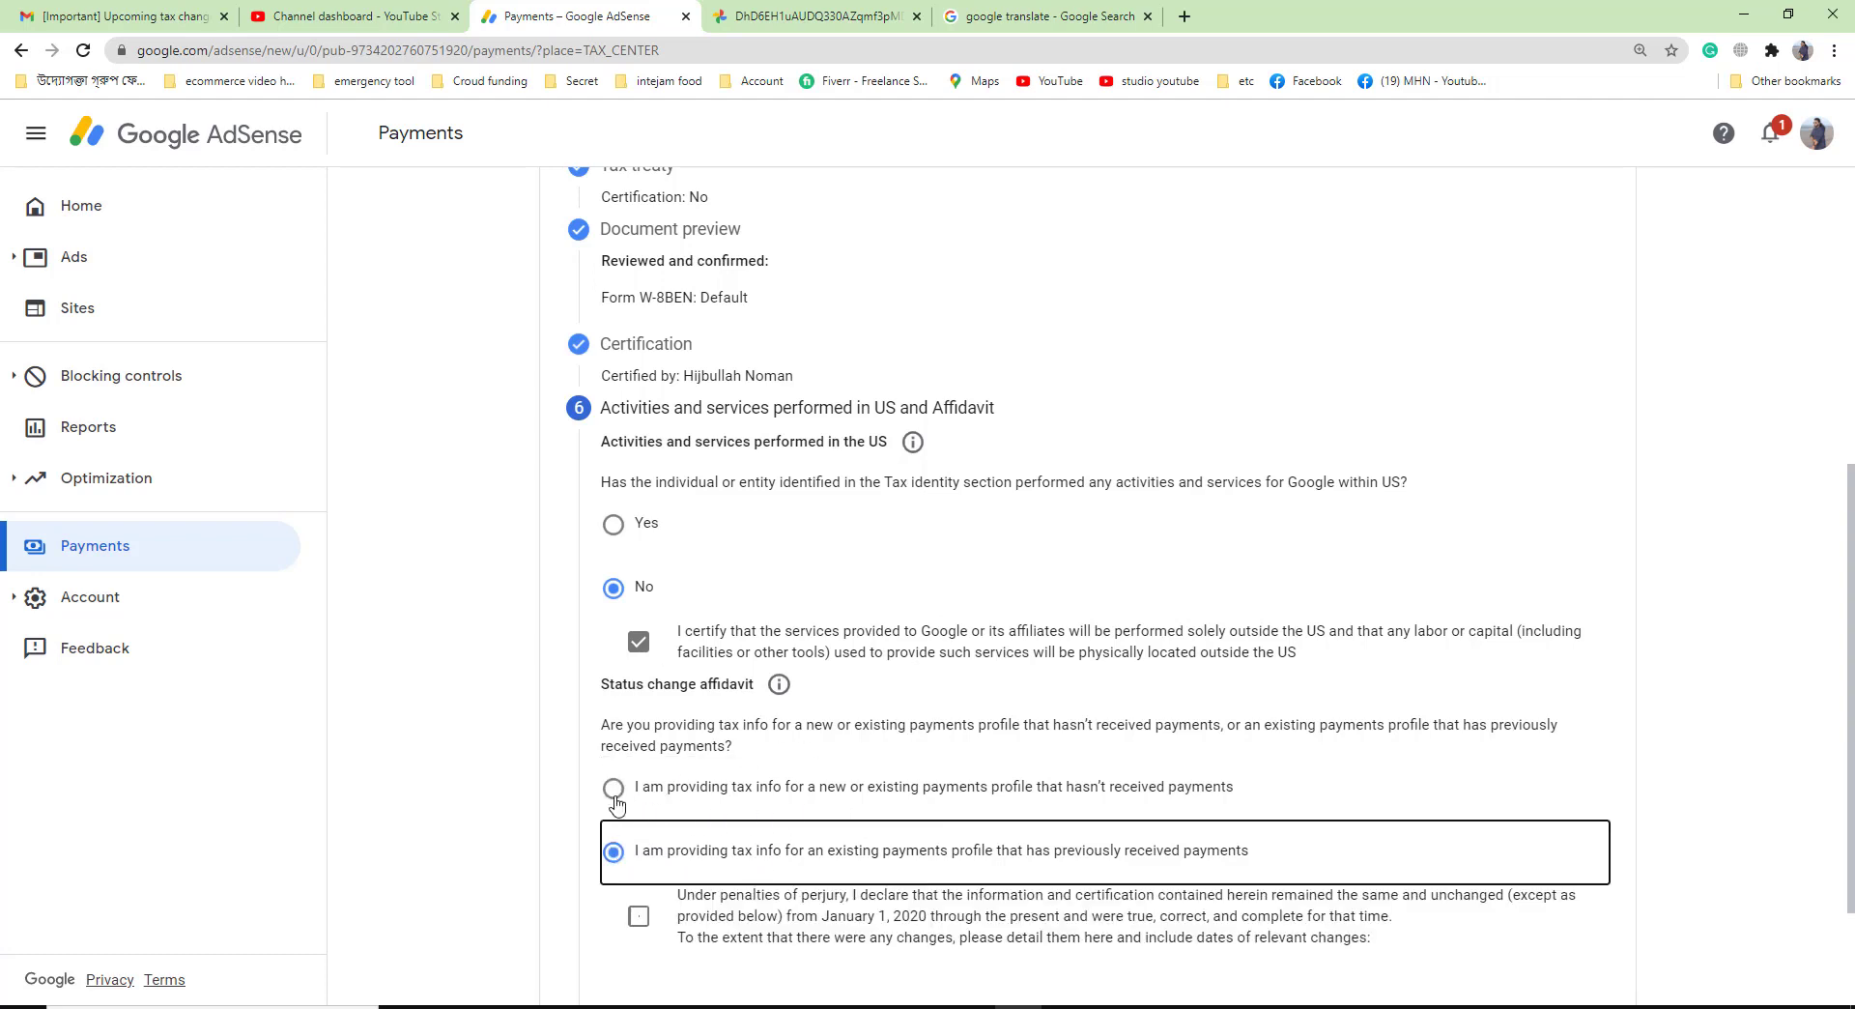
{"action": "left_click", "coordinate": [614, 792]}
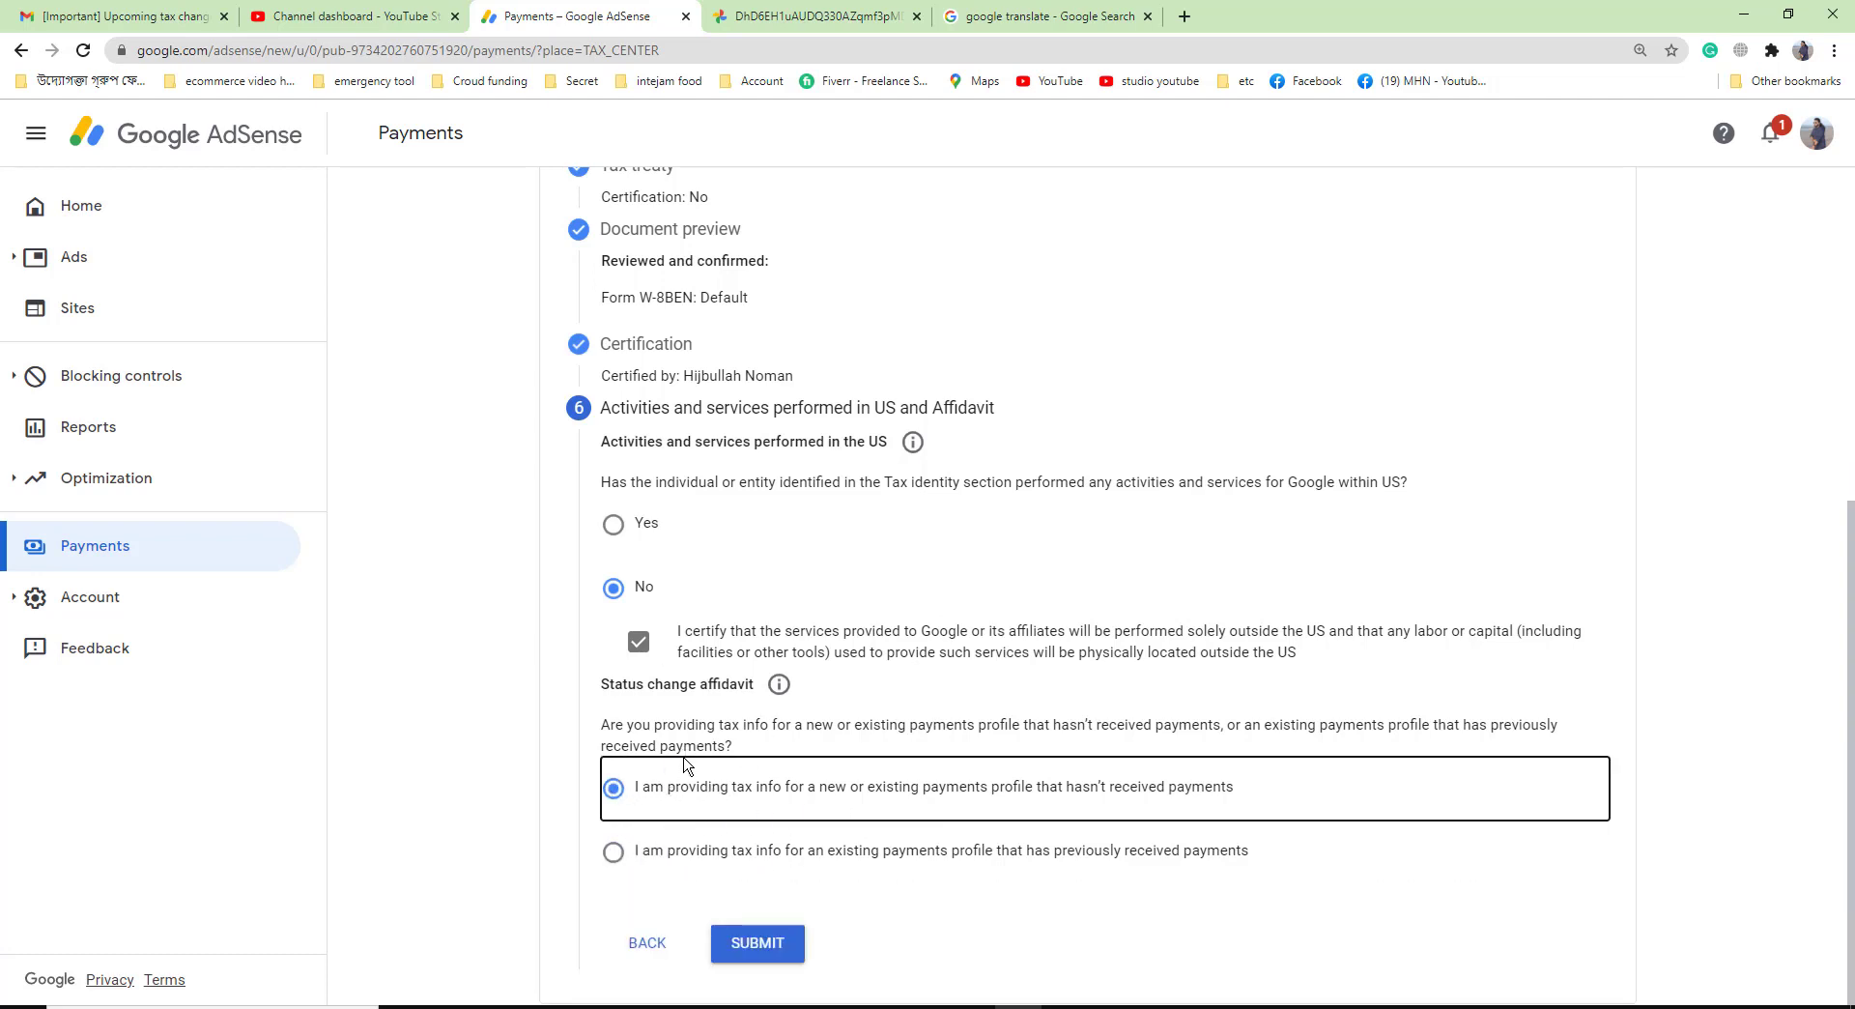
{"action": "left_click", "coordinate": [770, 950]}
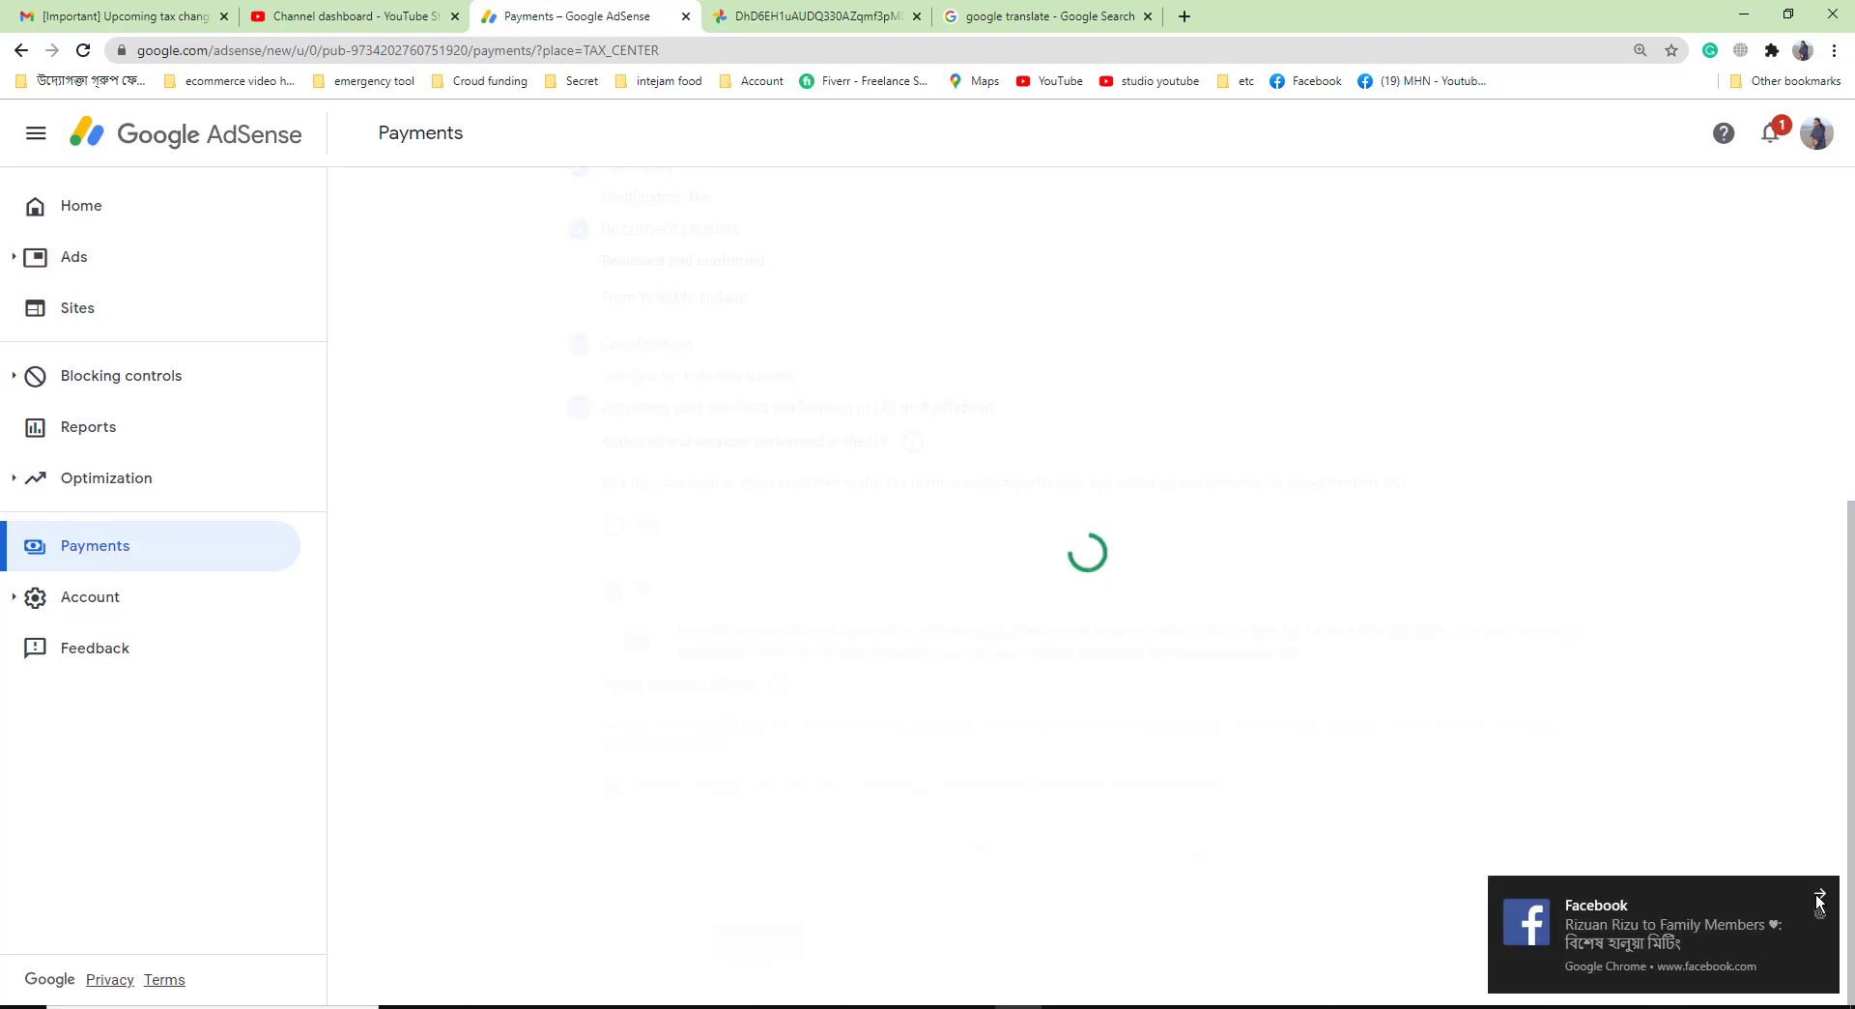
{"action": "left_click", "coordinate": [1822, 895]}
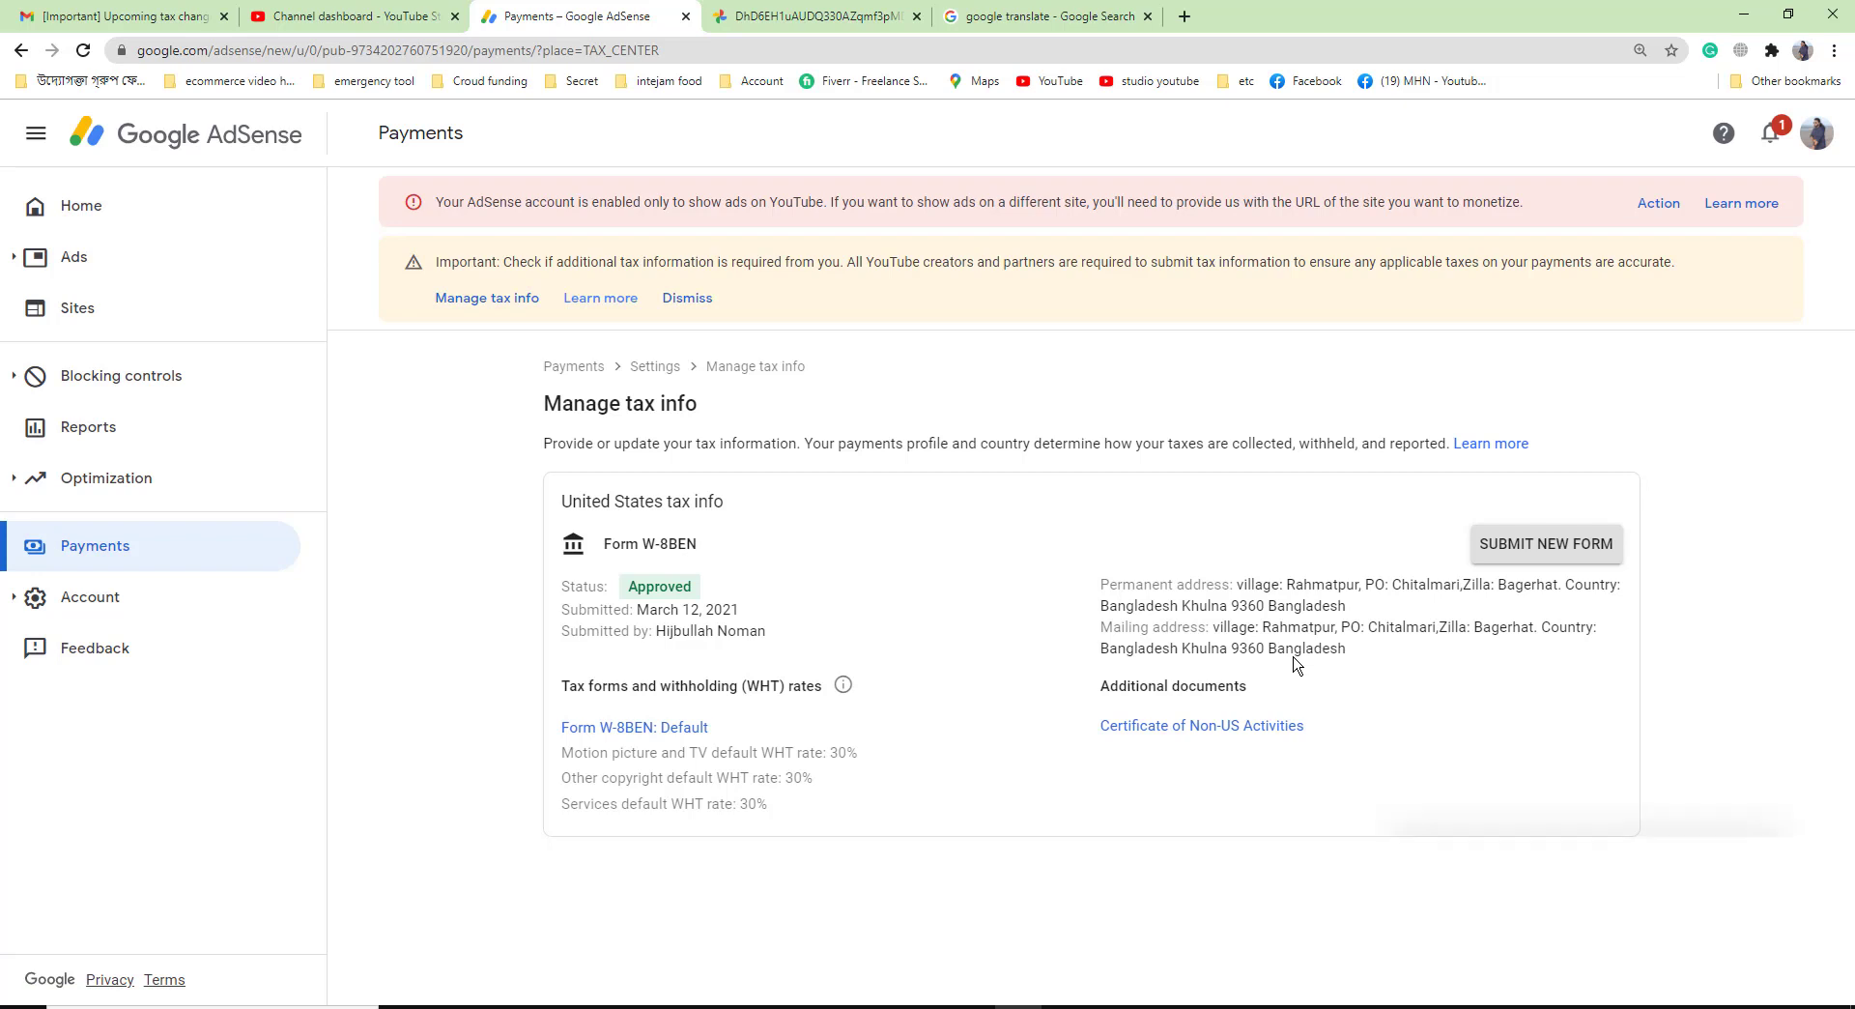
{"action": "left_click", "coordinate": [1754, 639]}
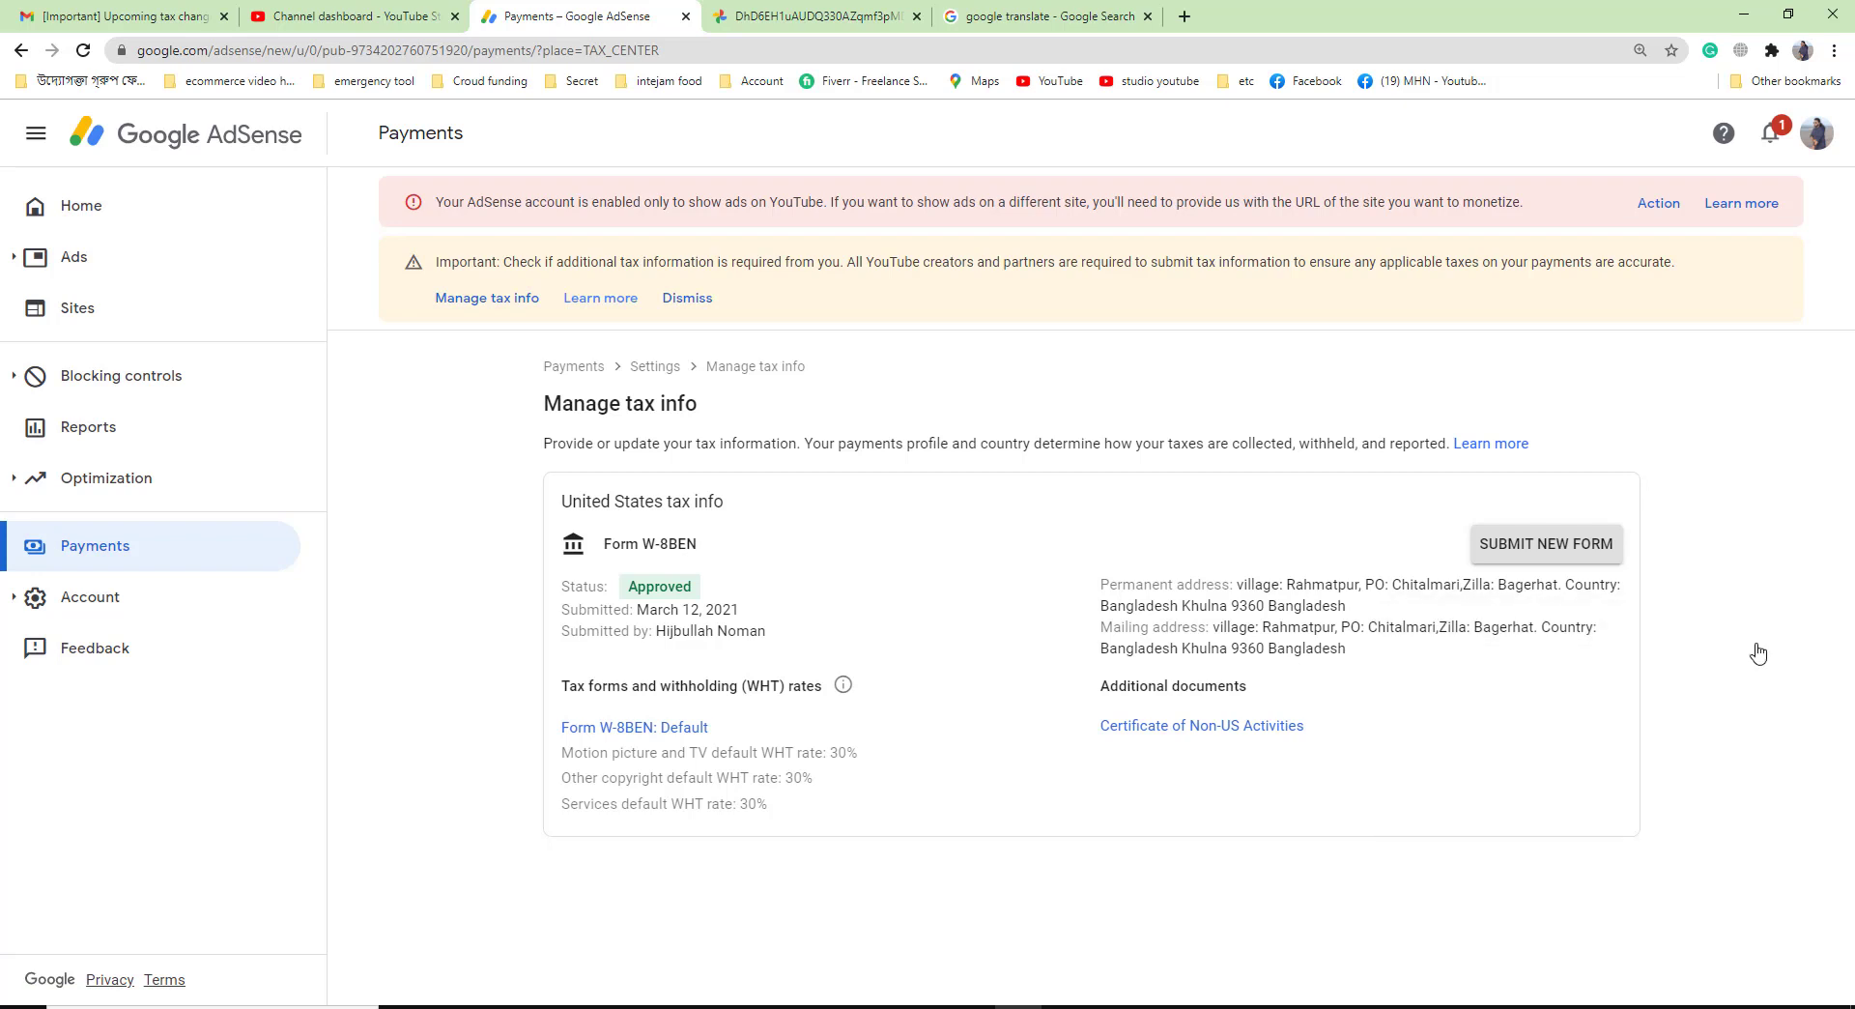